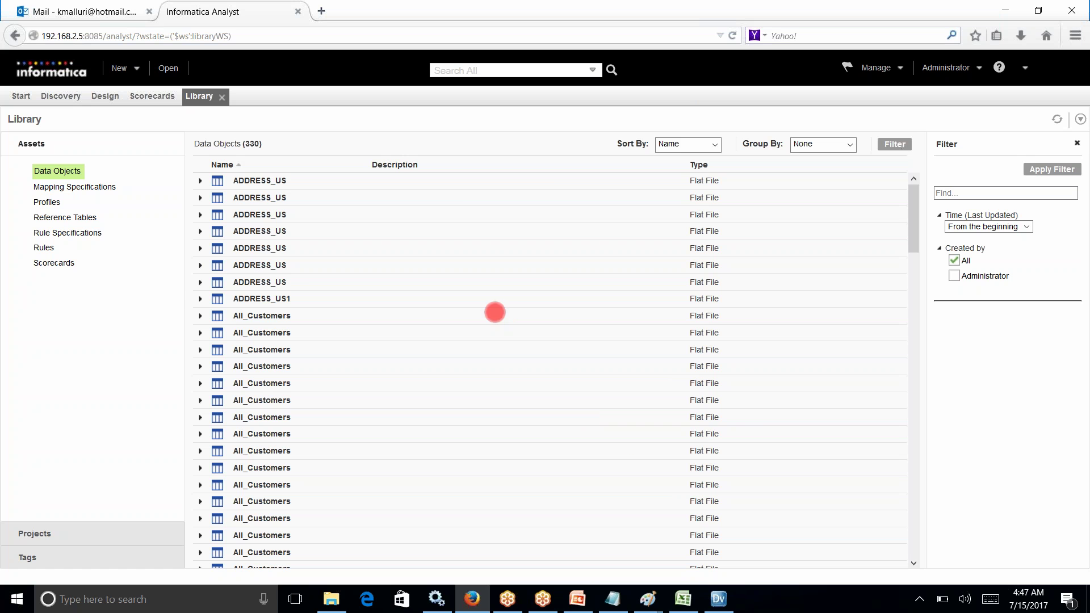
Step: Show slide 16, IDQ Architecture, in PowerPoint and search the computer for 'archit'
{"action": "key", "text": "alt+Tab"}
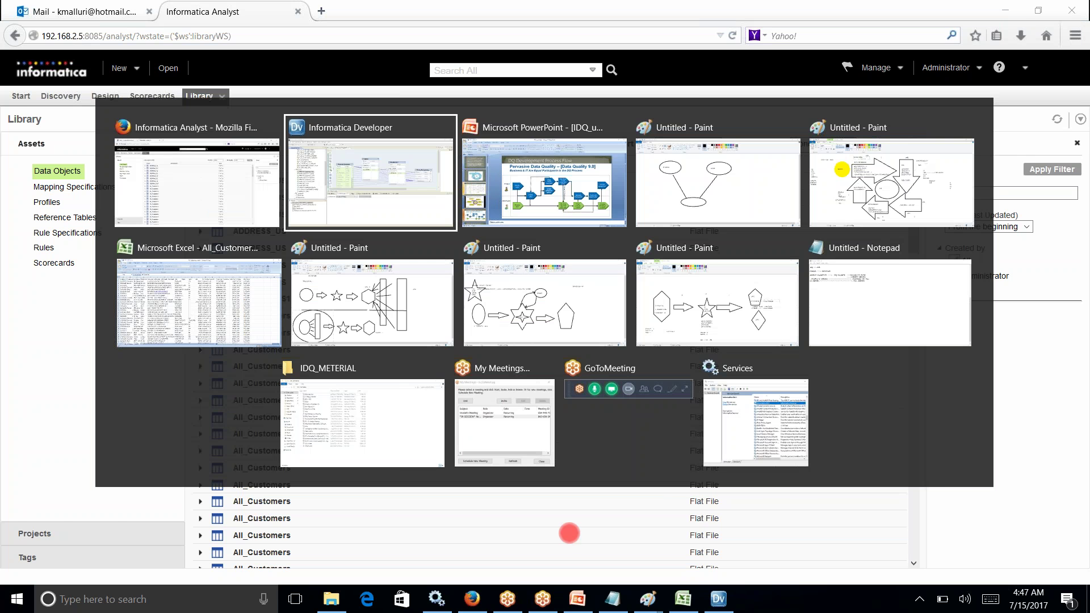
{"action": "key", "text": "alt+Tab"}
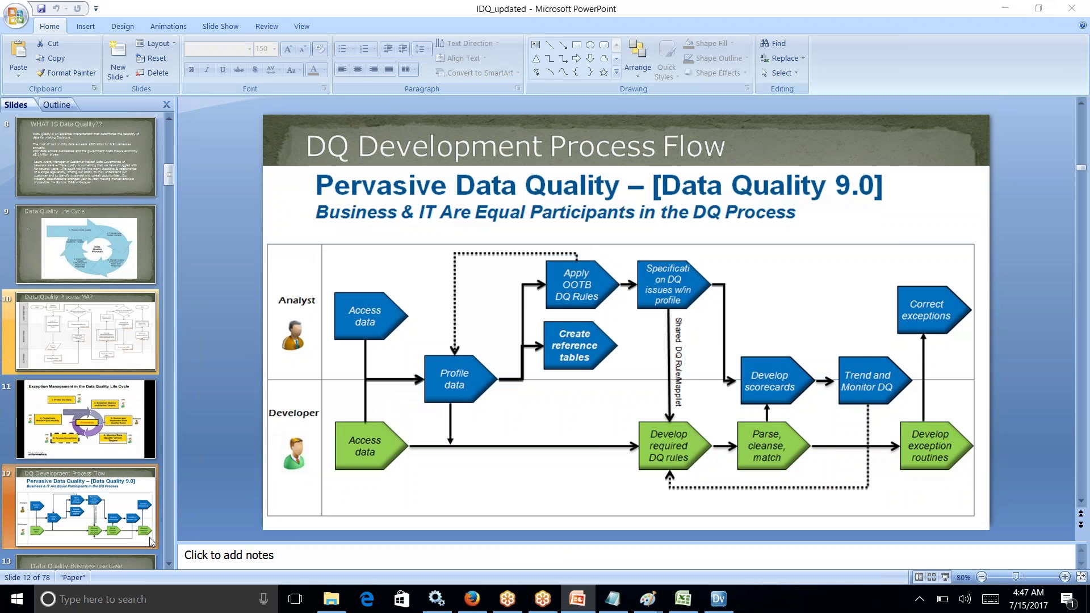
{"action": "left_click", "coordinate": [169, 563]}
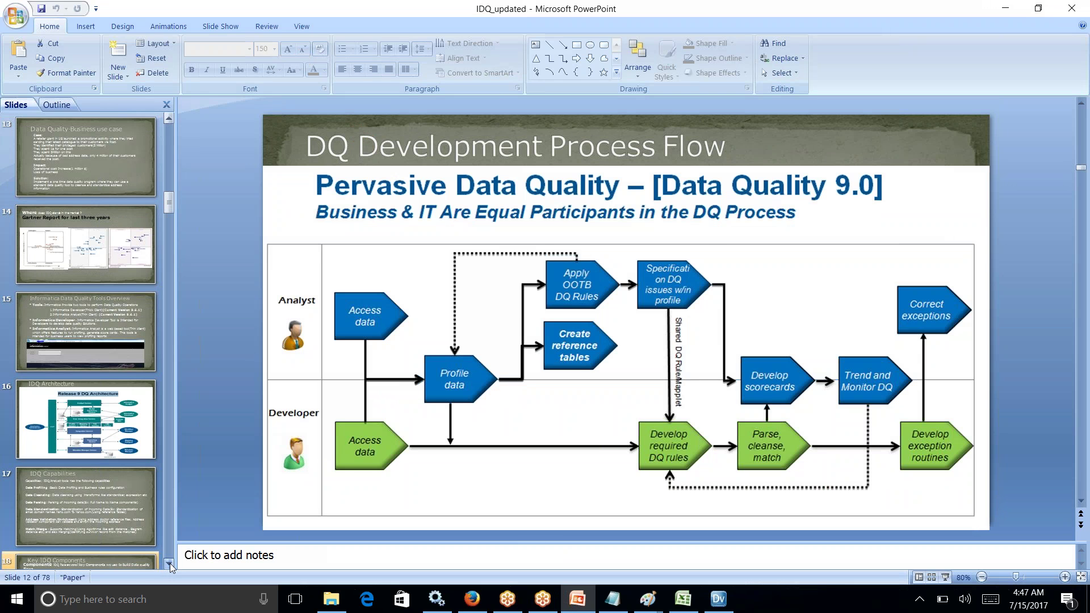
{"action": "left_click", "coordinate": [103, 441]}
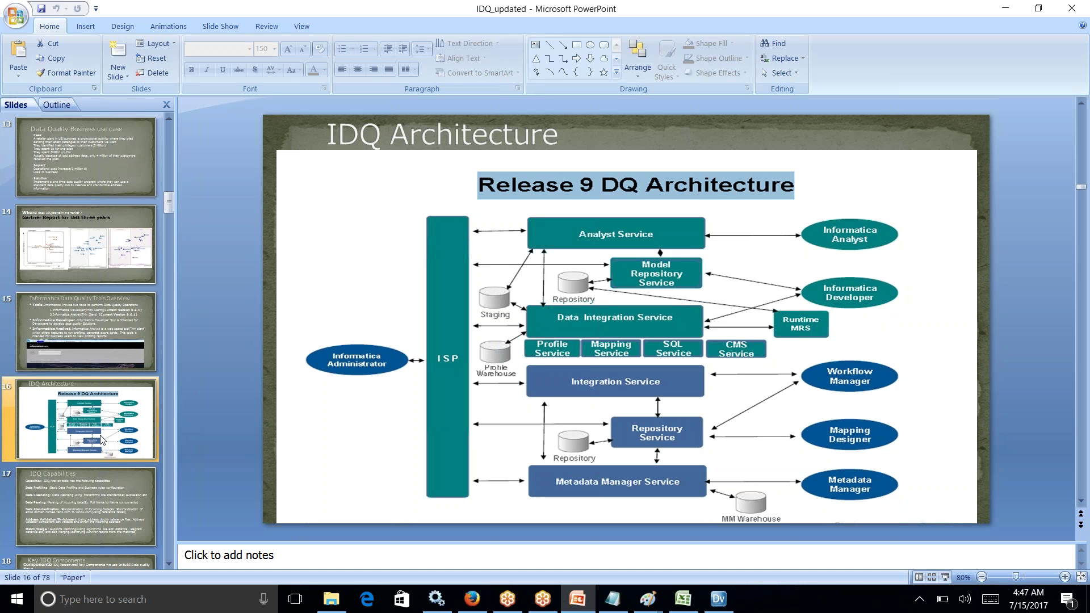
{"action": "key", "text": "super"}
{"action": "type", "text": "archit"}
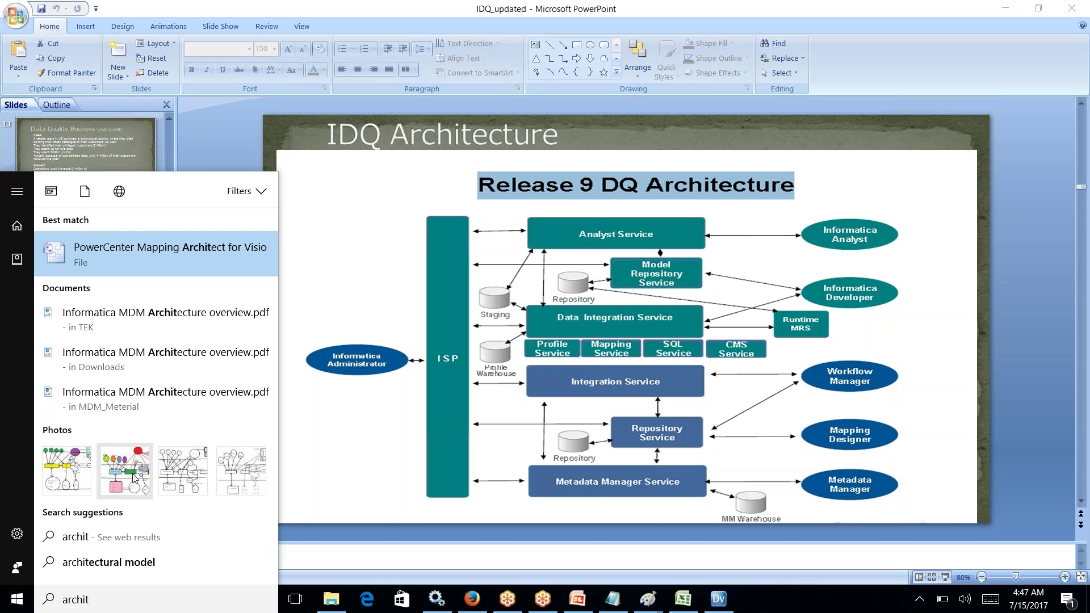
Step: View Architecture.png in Photos, then return to the Informatica Analyst browser page
{"action": "left_click", "coordinate": [135, 477]}
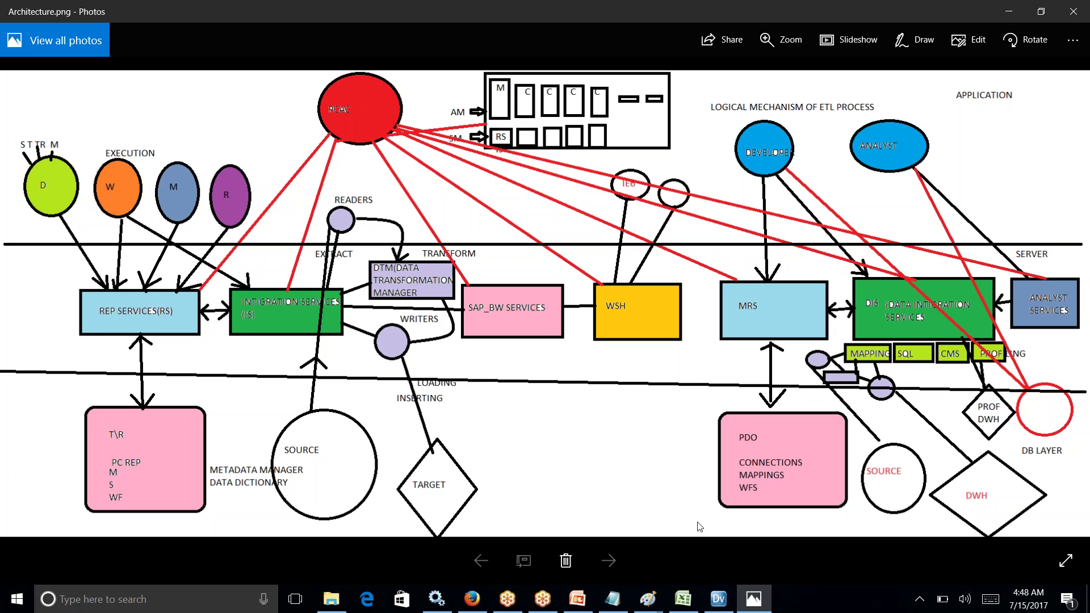
{"action": "left_click", "coordinate": [473, 601]}
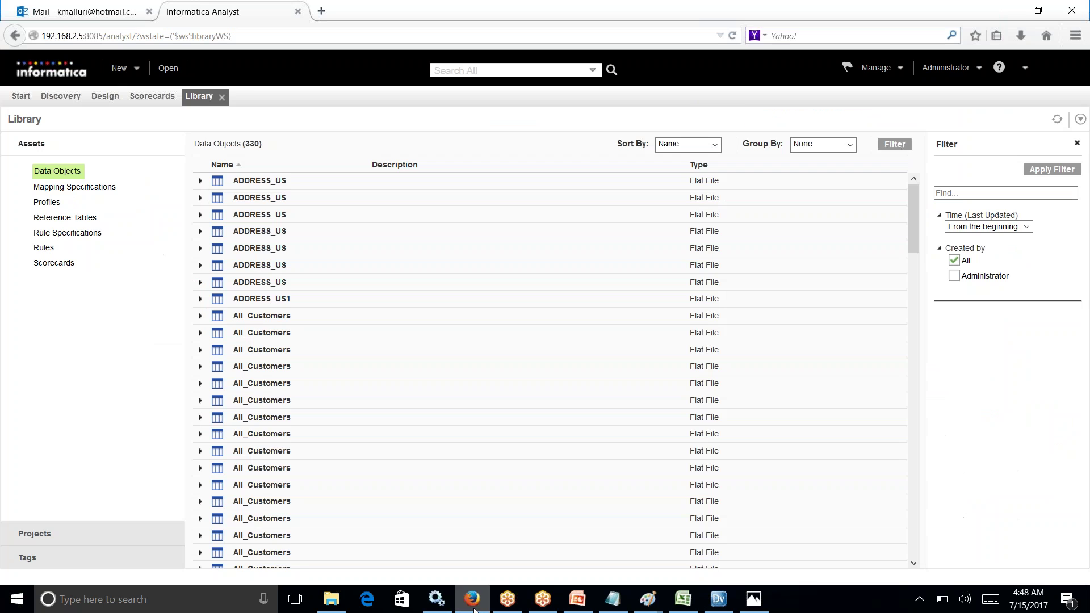
Step: Load the Informatica Administrator login page in a new Firefox tab using the 'admini' suggestion
{"action": "double_click", "coordinate": [990, 15]}
{"action": "left_click", "coordinate": [395, 106]}
{"action": "left_click", "coordinate": [566, 94]}
{"action": "left_click", "coordinate": [122, 40]}
{"action": "type", "text": "admini"}
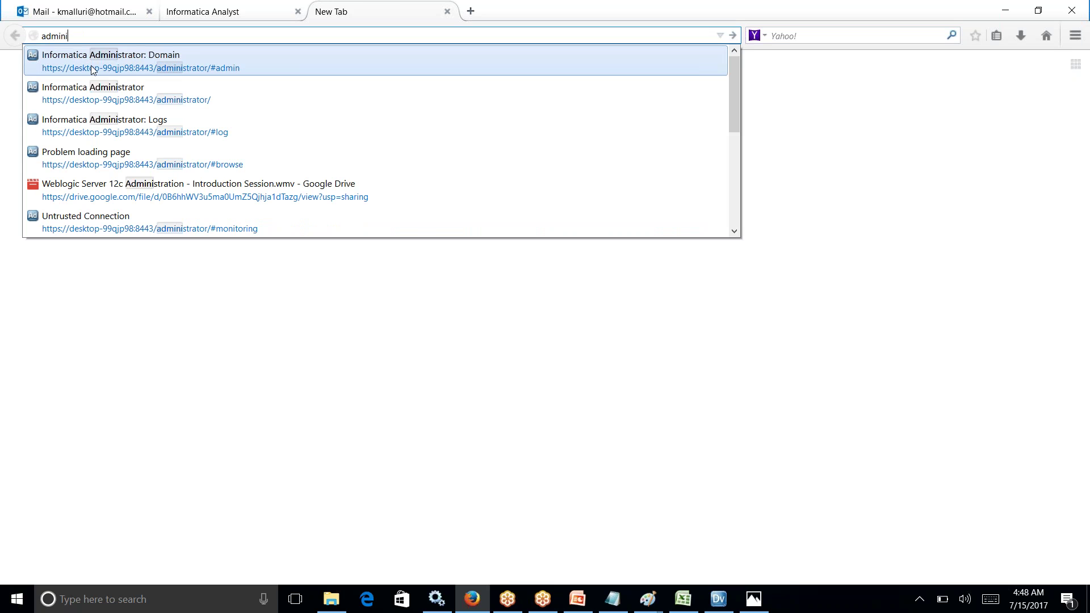
{"action": "left_click", "coordinate": [92, 90]}
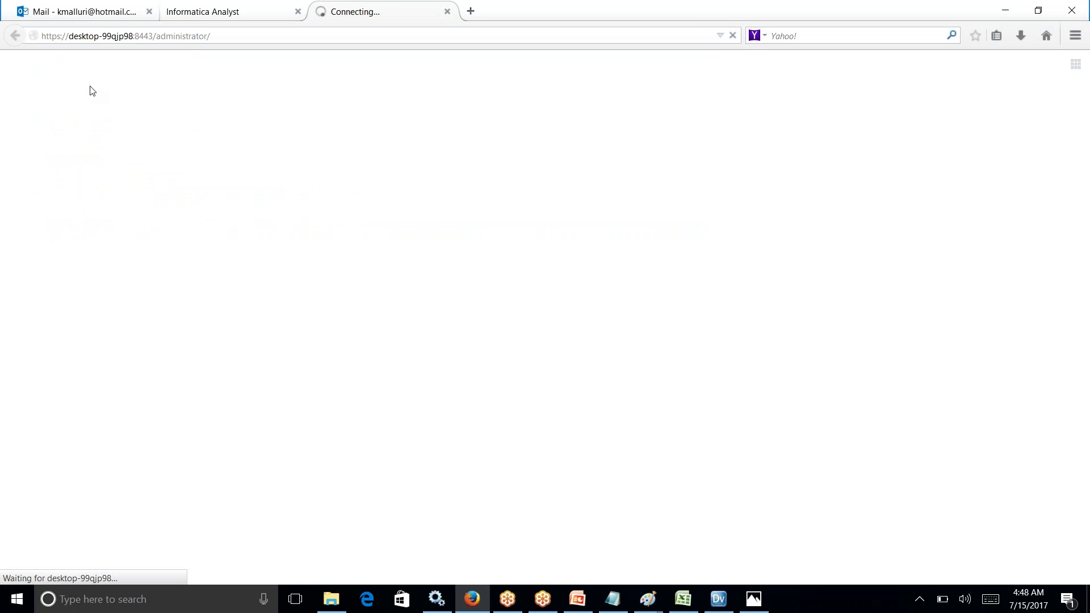
Step: Sign in with the administrator username and password to reach the domain overview
{"action": "type", "text": "Administrator"}
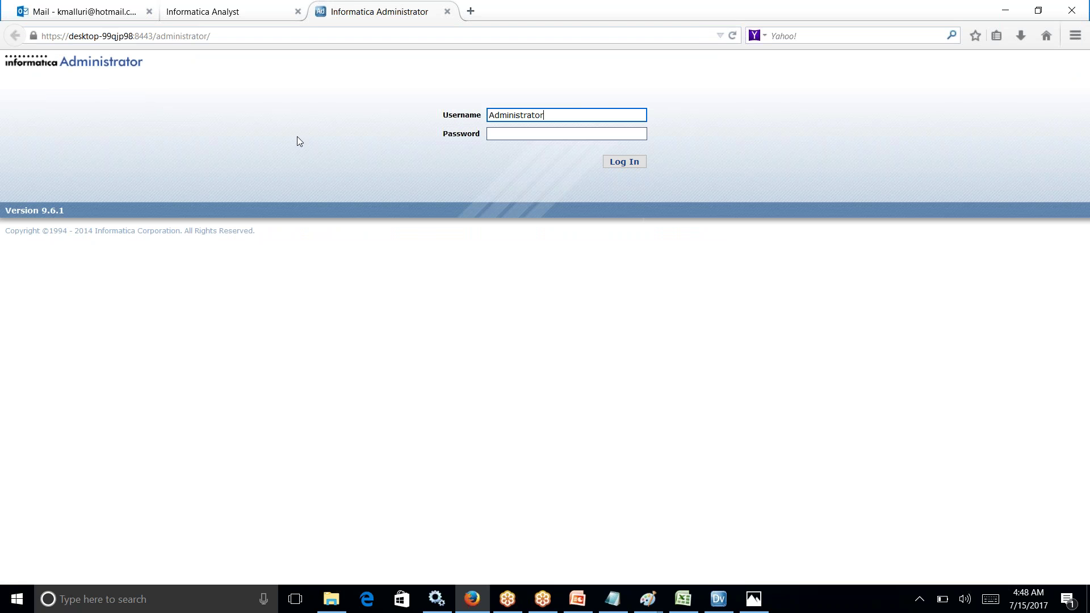
{"action": "left_click", "coordinate": [504, 135]}
{"action": "type", "text": "Admin"}
{"action": "left_click", "coordinate": [622, 162]}
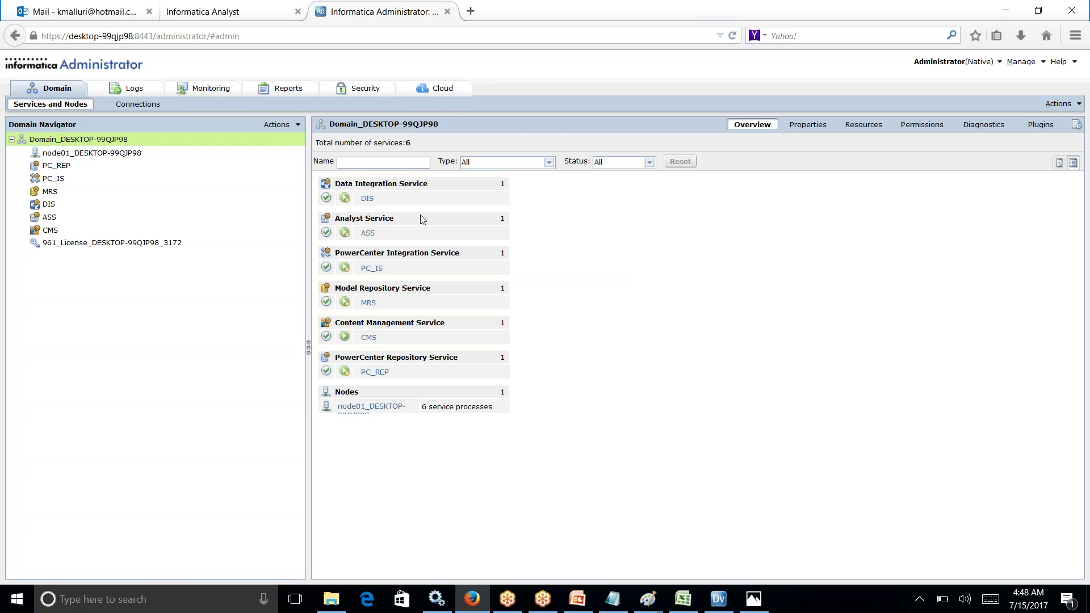
{"action": "key", "text": "alt+Tab"}
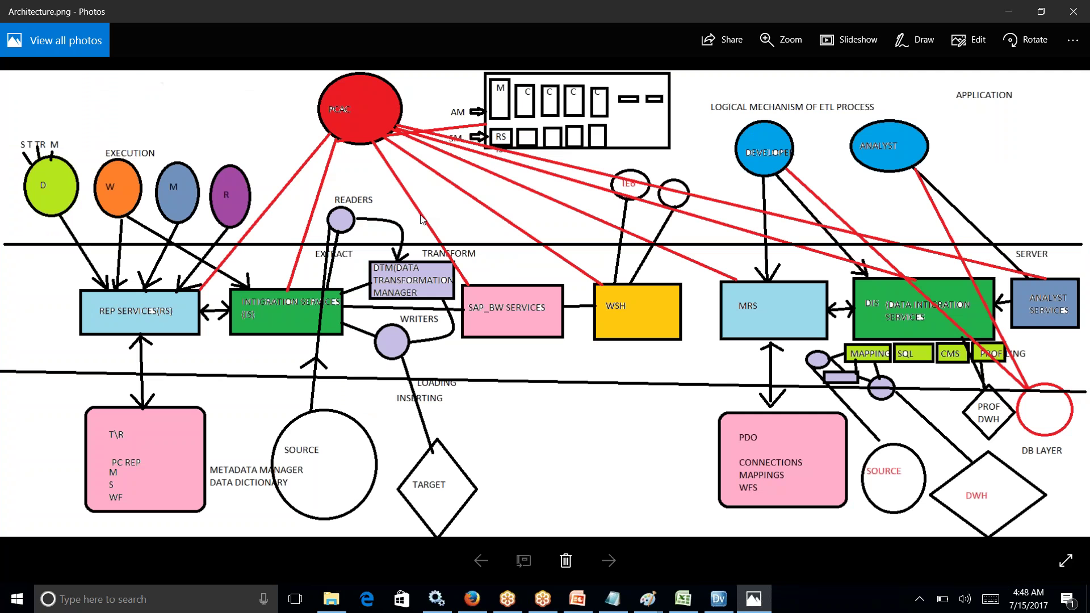
Step: Leave the architecture diagram for the m_ALL_CUSTOMERS_STANDARD mapping in Informatica Developer
{"action": "key", "text": "alt+Tab"}
{"action": "key", "text": "Tab"}
{"action": "key", "text": "Tab"}
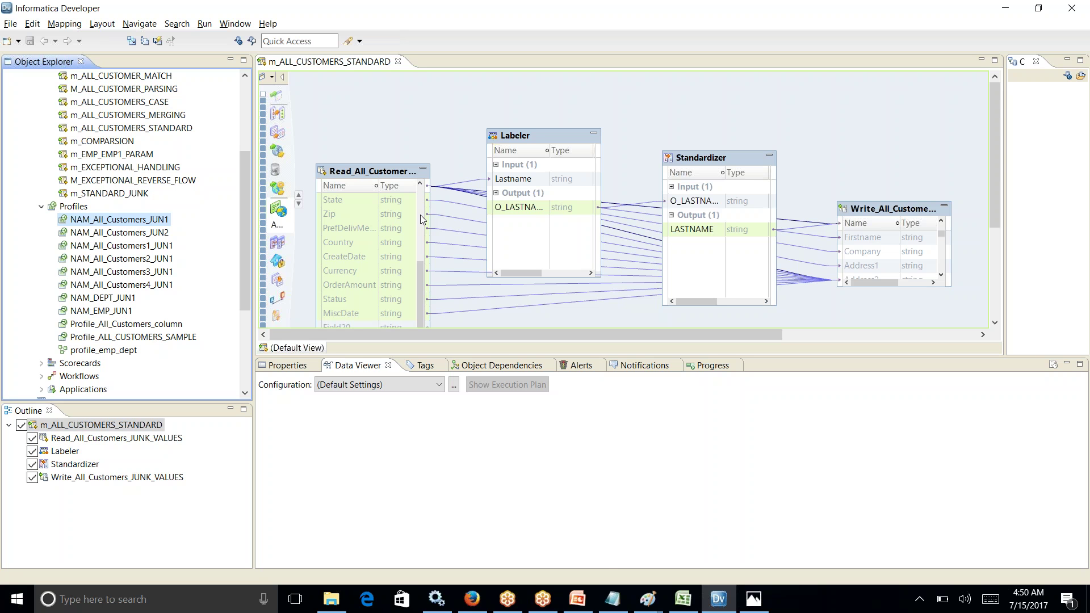
Step: Move between the Informatica Analyst library and Developer, ending on the m_ALL_CUSTOMERS_STANDARD mapping
{"action": "left_click", "coordinate": [471, 601]}
{"action": "left_click", "coordinate": [198, 16]}
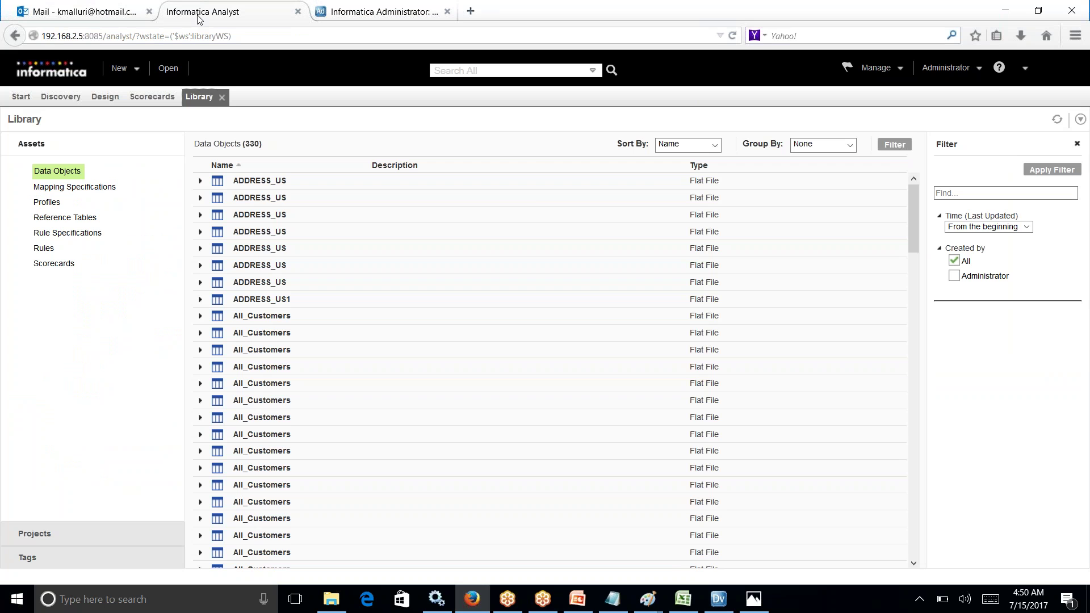
{"action": "left_click", "coordinate": [718, 599]}
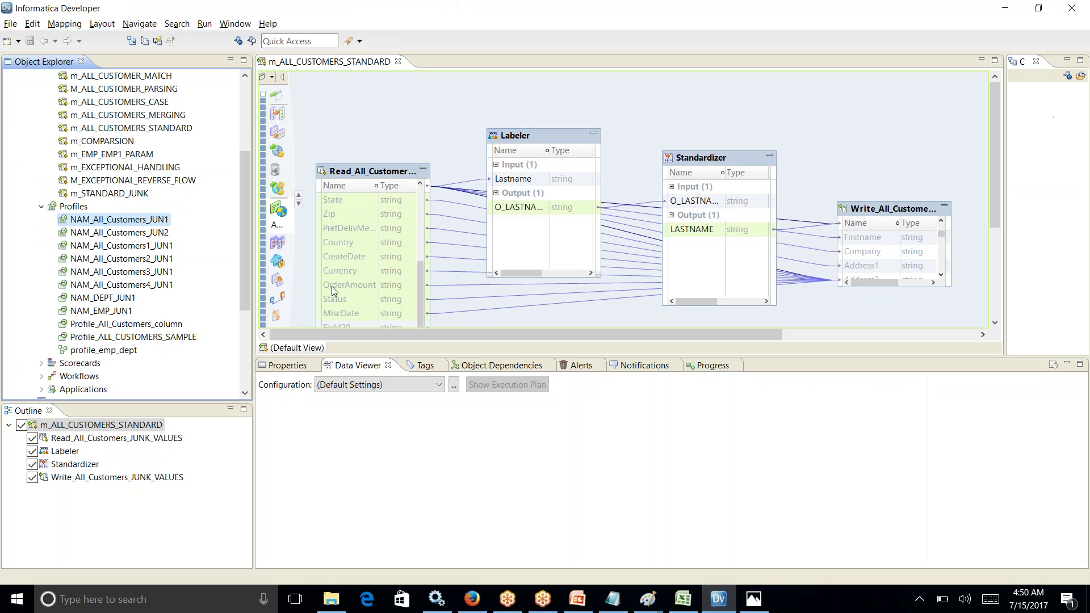
{"action": "left_click", "coordinate": [472, 600]}
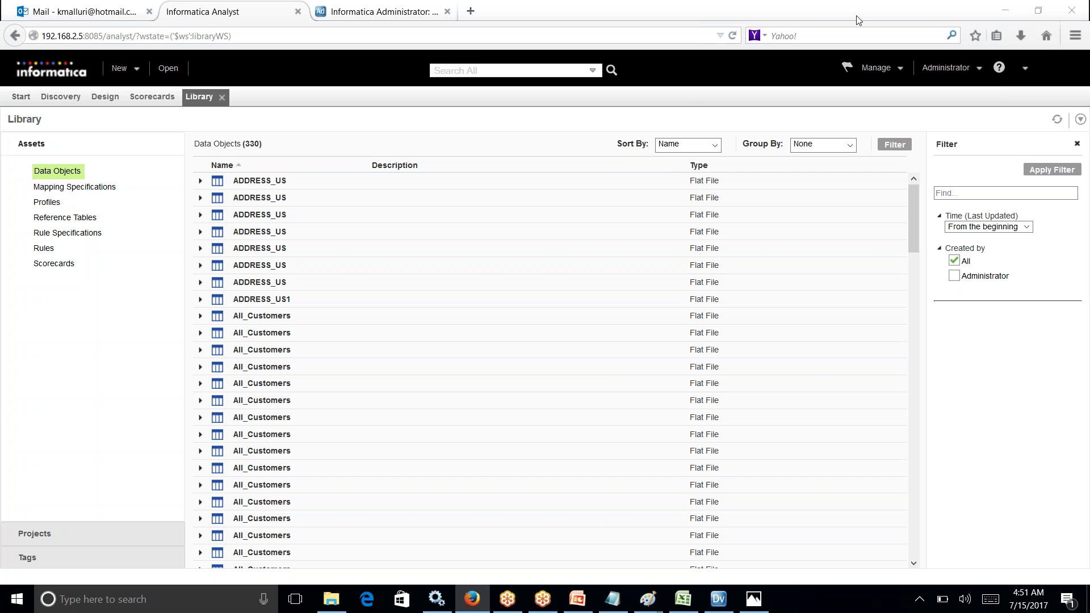
{"action": "left_click", "coordinate": [721, 603]}
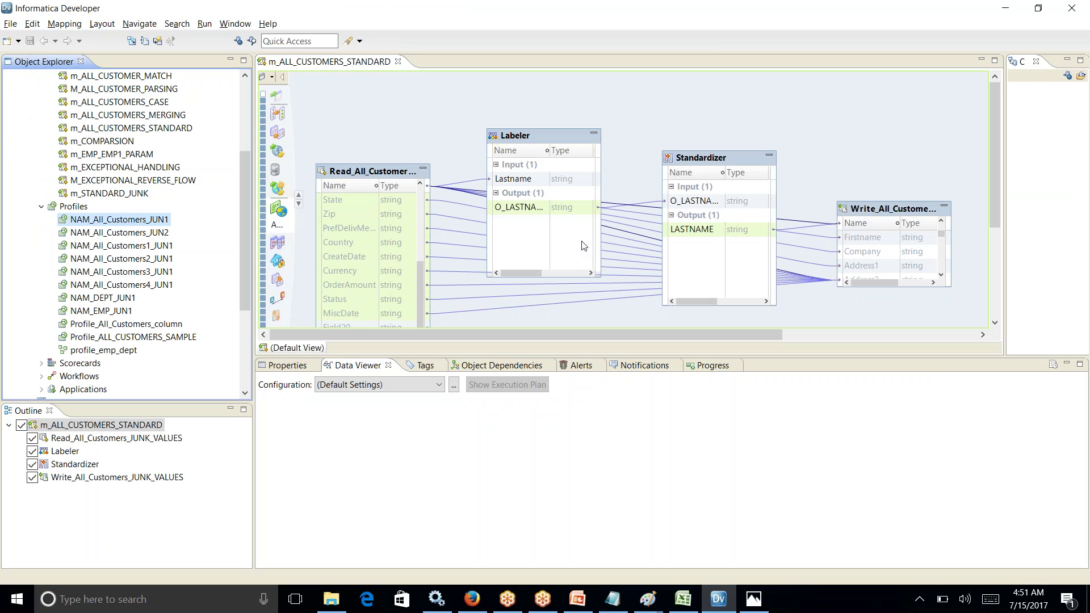
{"action": "right_click", "coordinate": [752, 105]}
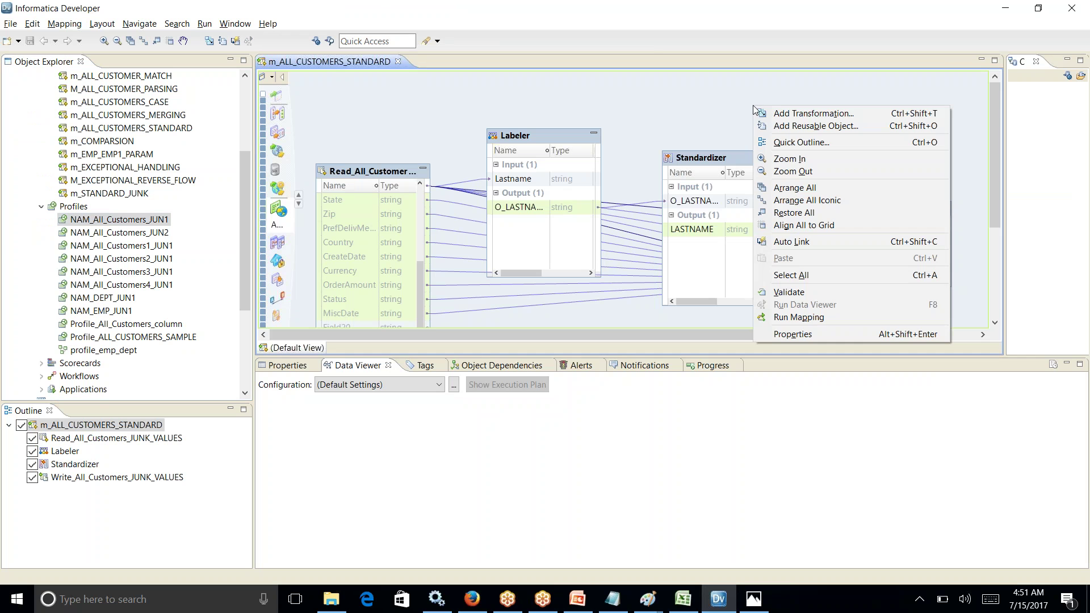
{"action": "left_click", "coordinate": [783, 113]}
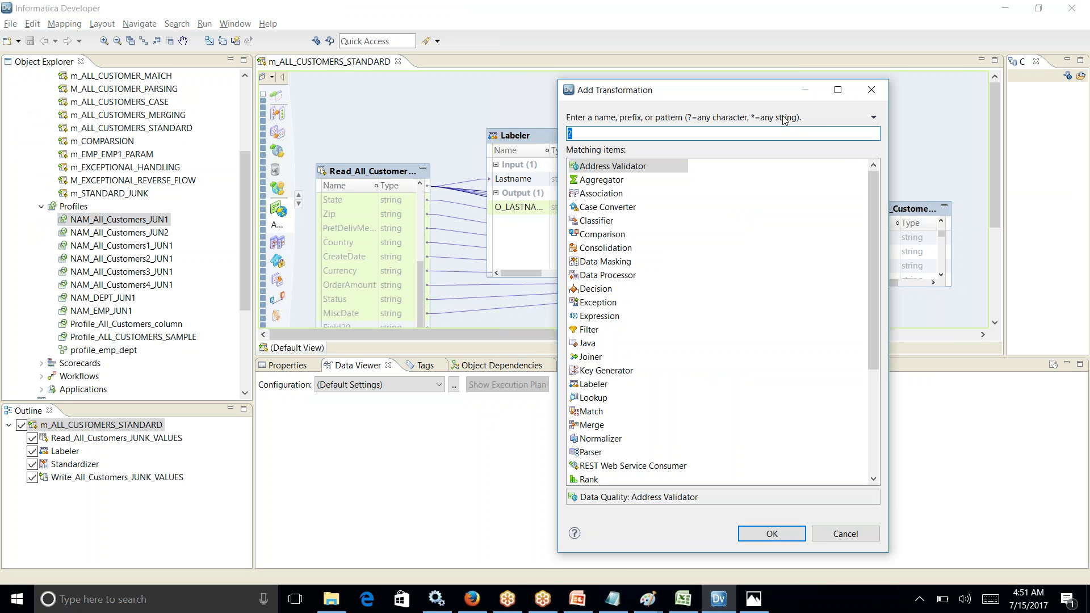
{"action": "left_click_drag", "start_coordinate": [872, 198], "coordinate": [877, 169]}
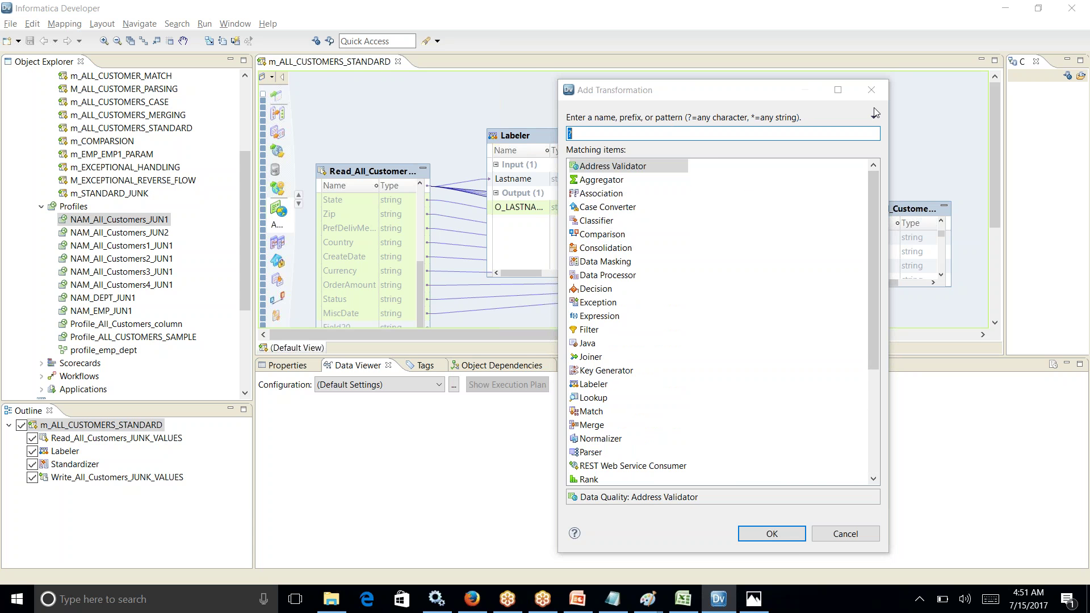
{"action": "left_click", "coordinate": [871, 90]}
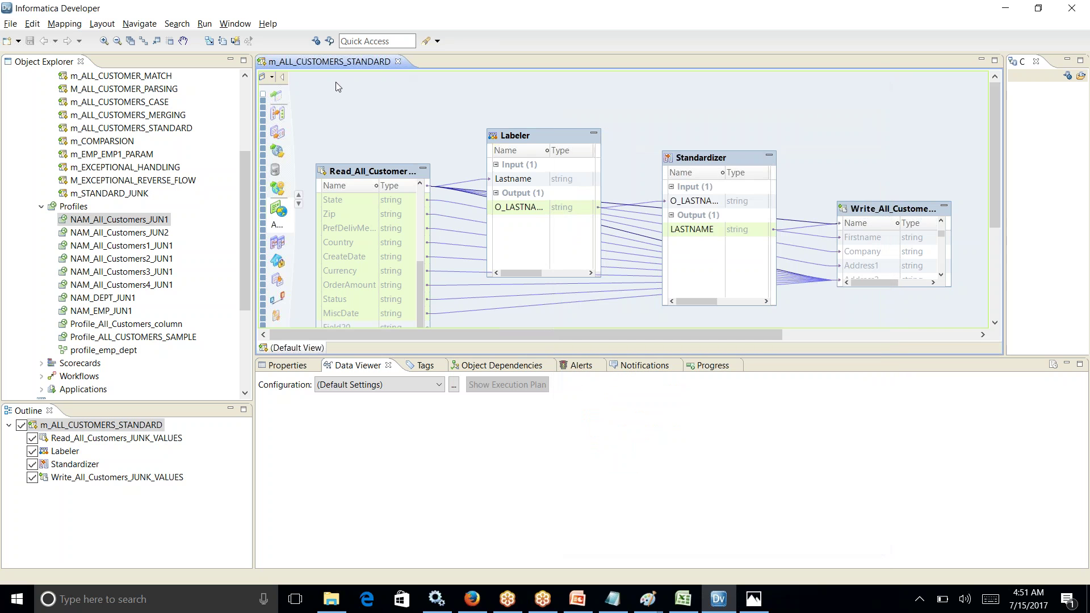
{"action": "left_click", "coordinate": [273, 76]}
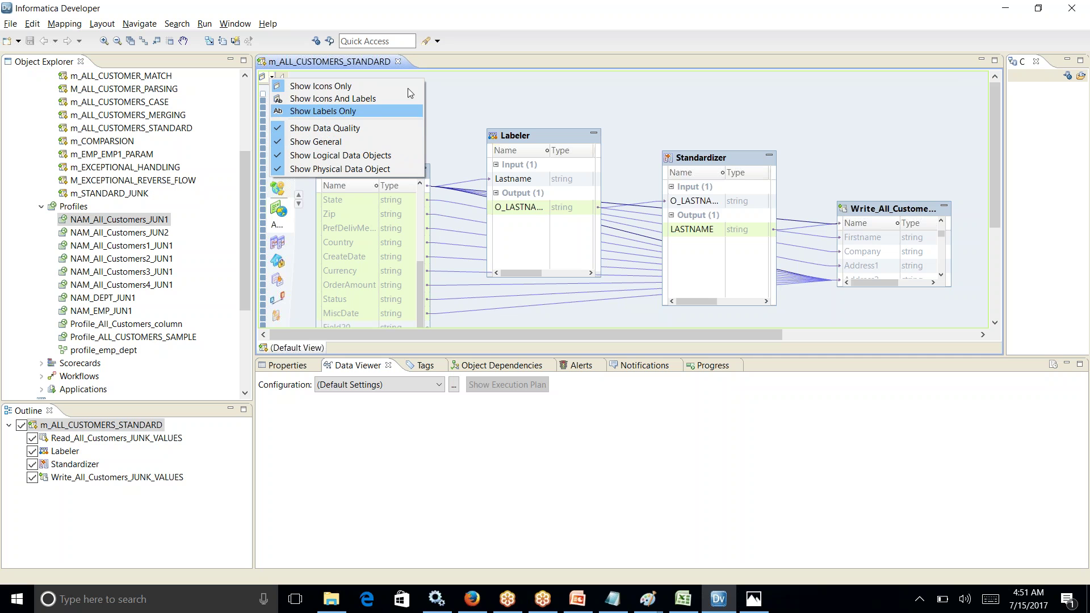
{"action": "right_click", "coordinate": [644, 94]}
{"action": "left_click", "coordinate": [676, 103]}
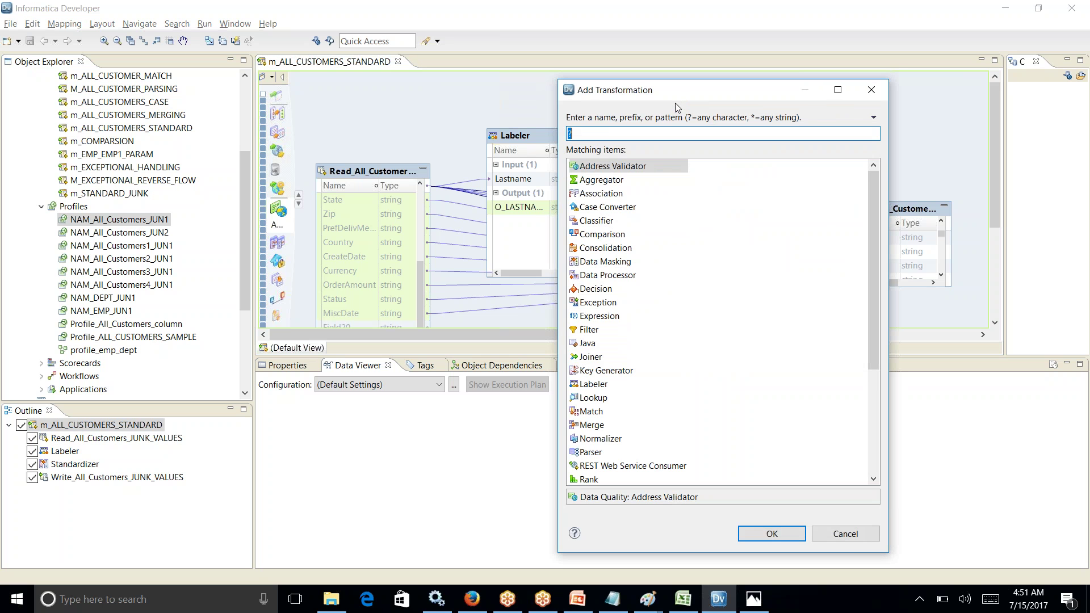
{"action": "left_click_drag", "start_coordinate": [873, 194], "coordinate": [884, 333]}
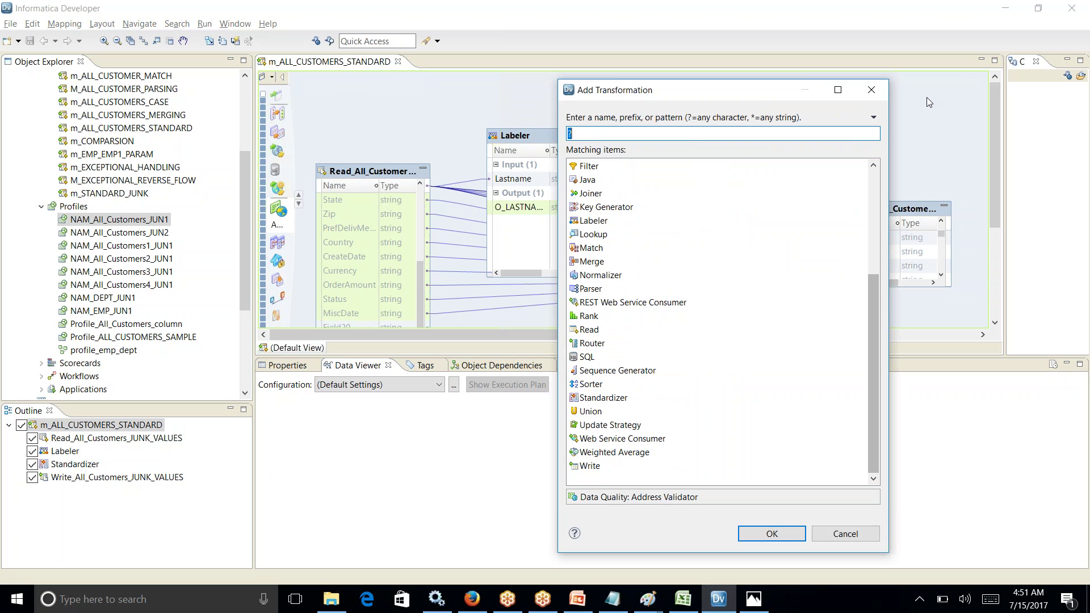
{"action": "left_click", "coordinate": [868, 90]}
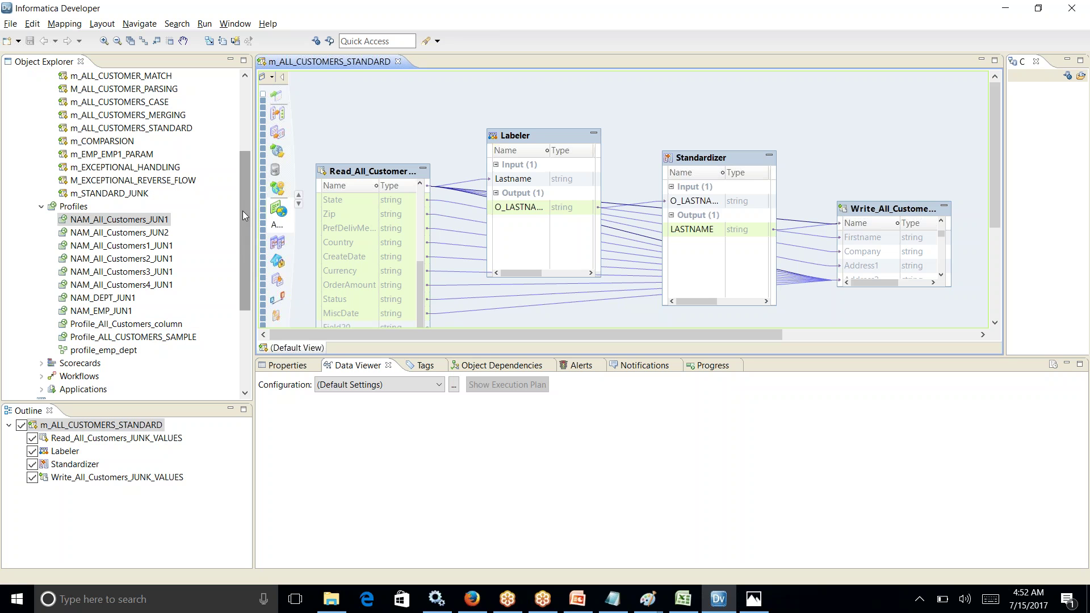
{"action": "left_click_drag", "start_coordinate": [244, 209], "coordinate": [244, 182]}
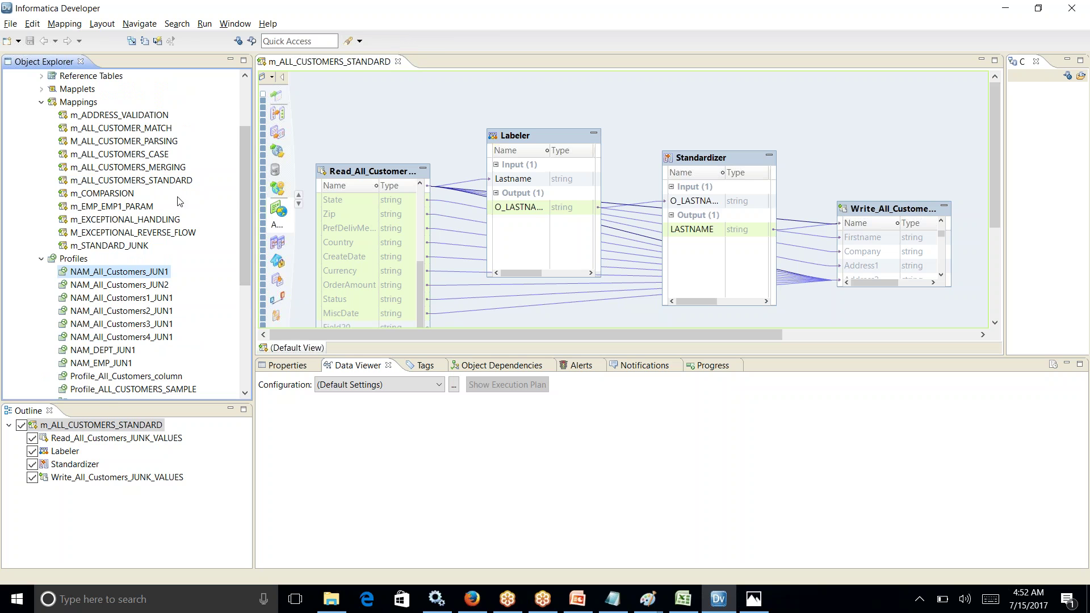
{"action": "double_click", "coordinate": [108, 221]}
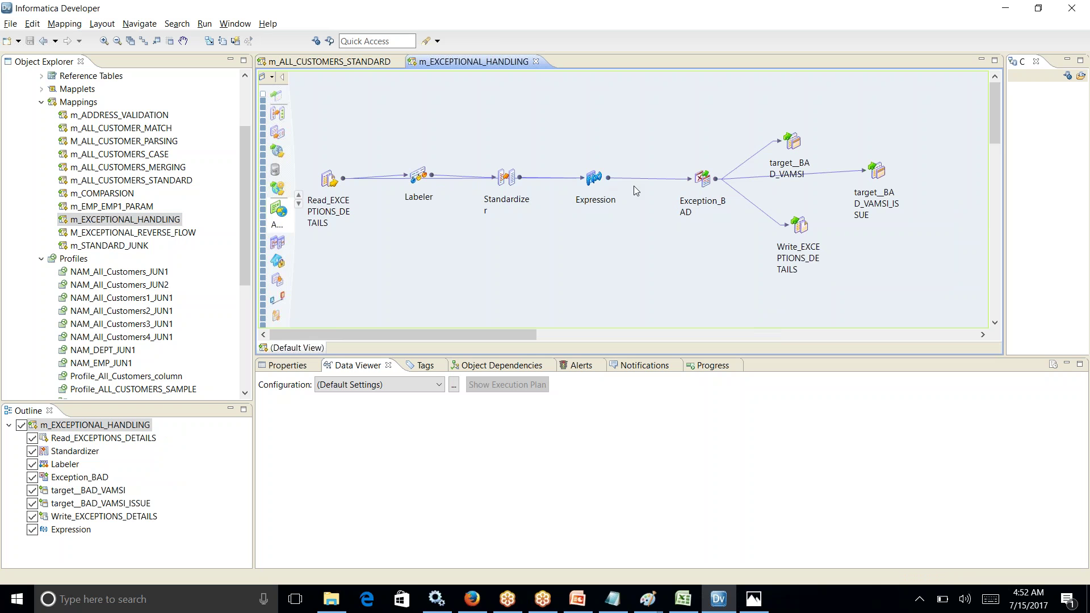
{"action": "left_click", "coordinate": [597, 181]}
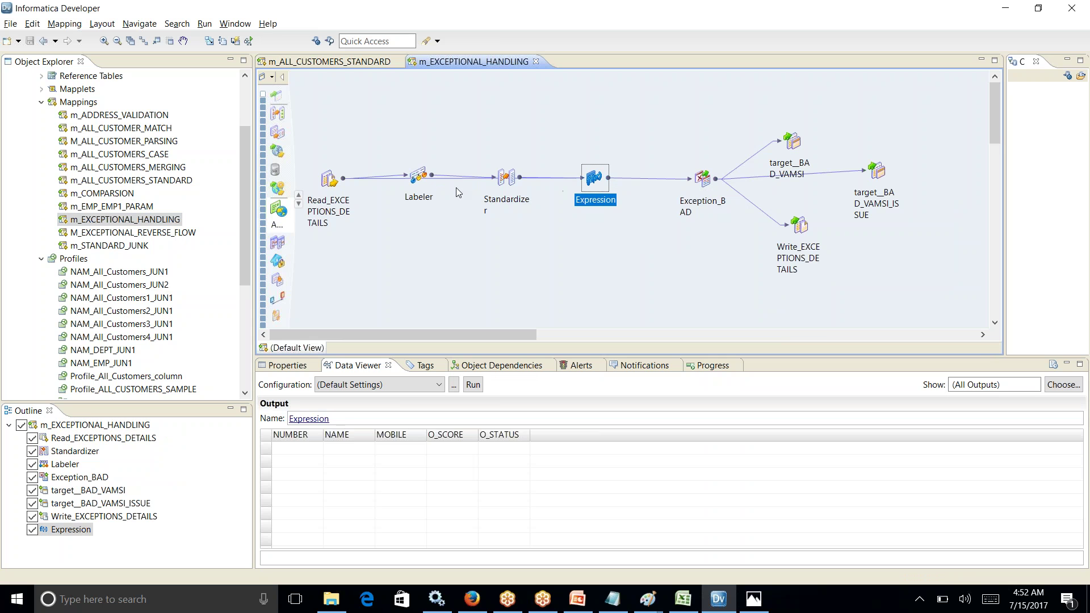
{"action": "left_click", "coordinate": [419, 177]}
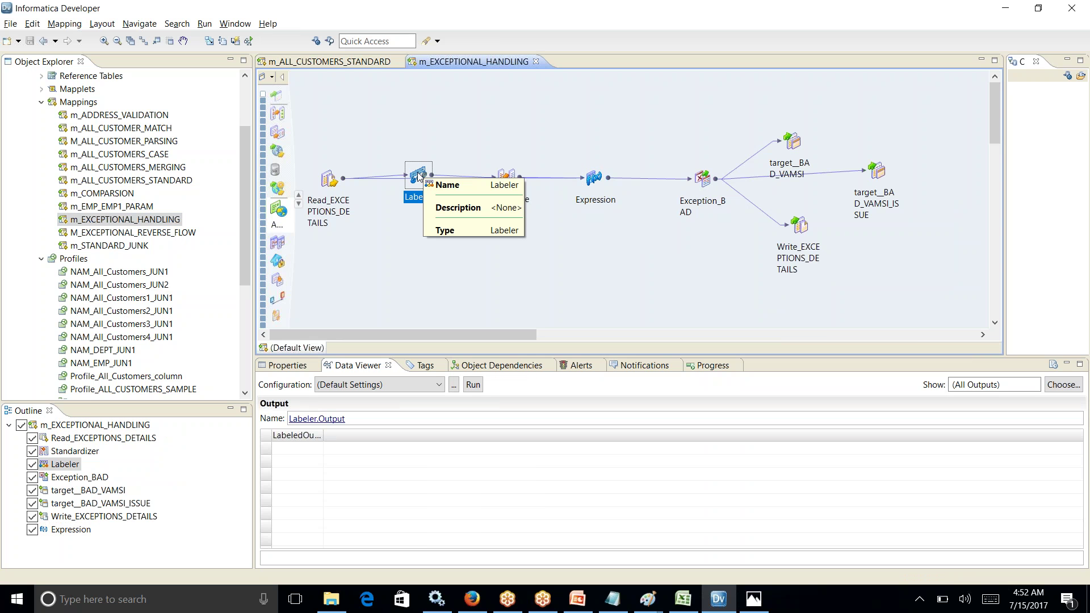
{"action": "left_click", "coordinate": [509, 179]}
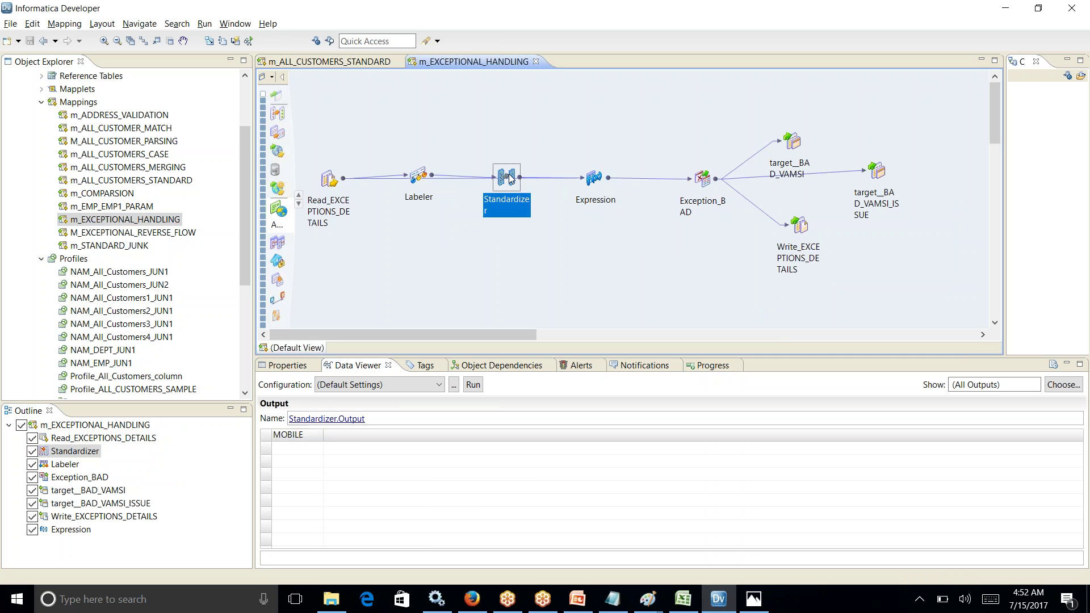
{"action": "left_click", "coordinate": [704, 178]}
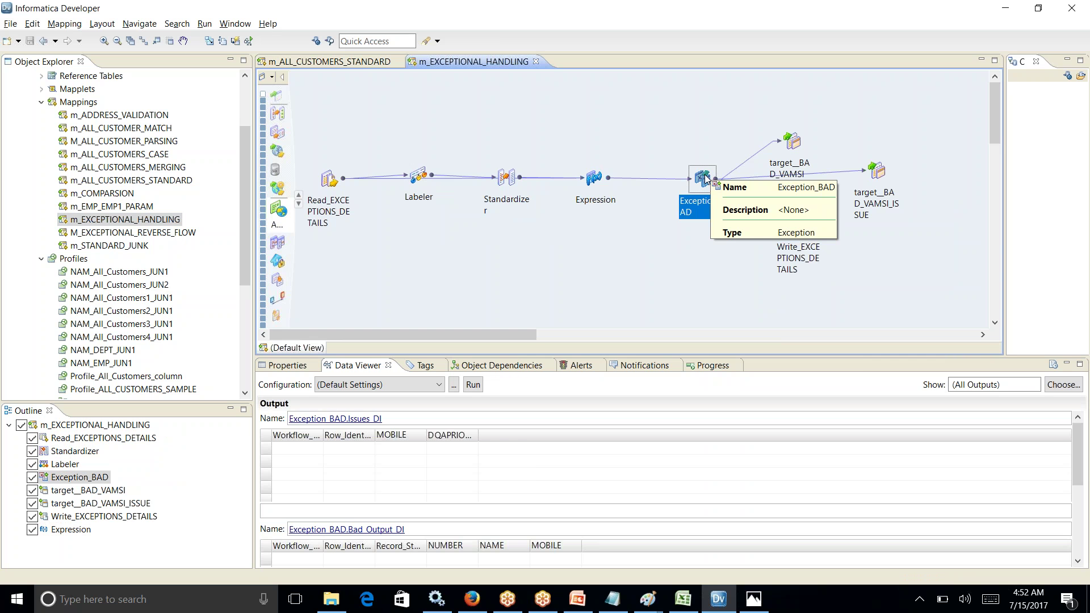
{"action": "left_click", "coordinate": [592, 180]}
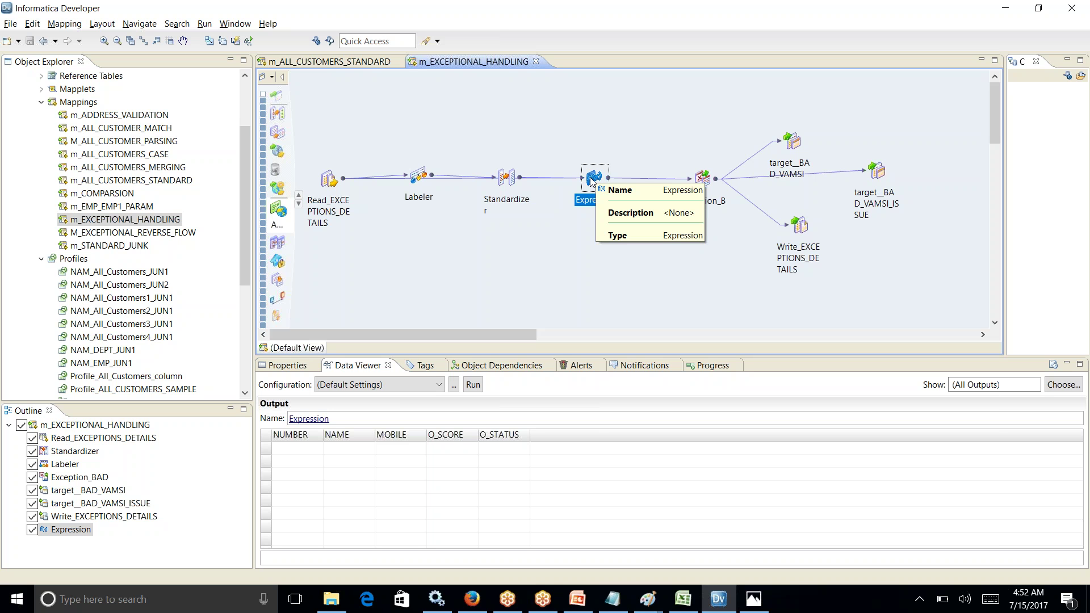
{"action": "left_click_drag", "start_coordinate": [317, 135], "coordinate": [926, 273]}
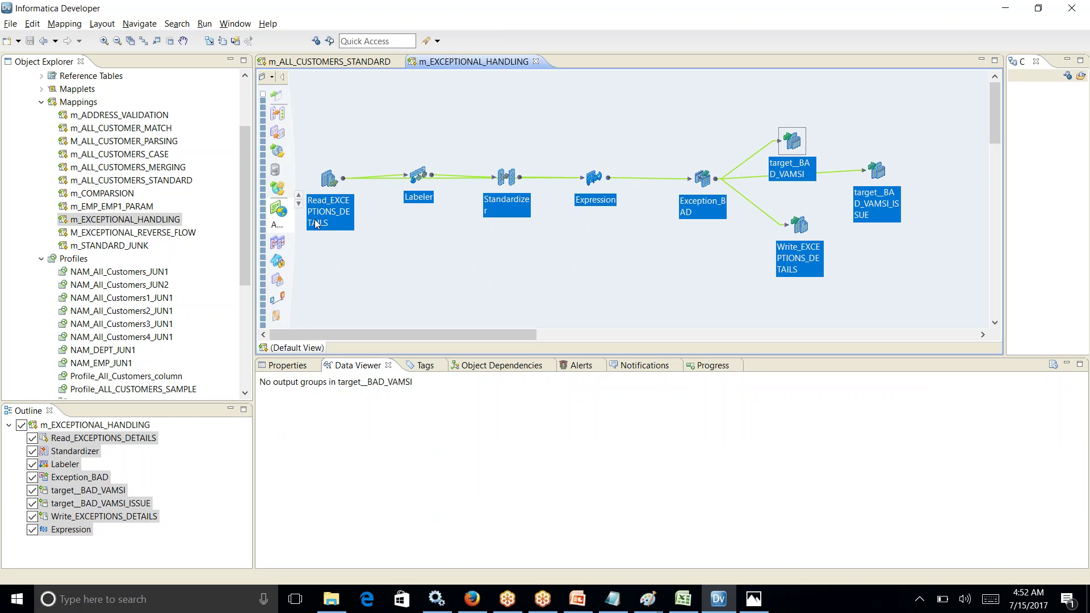
{"action": "left_click_drag", "start_coordinate": [242, 169], "coordinate": [256, 211]}
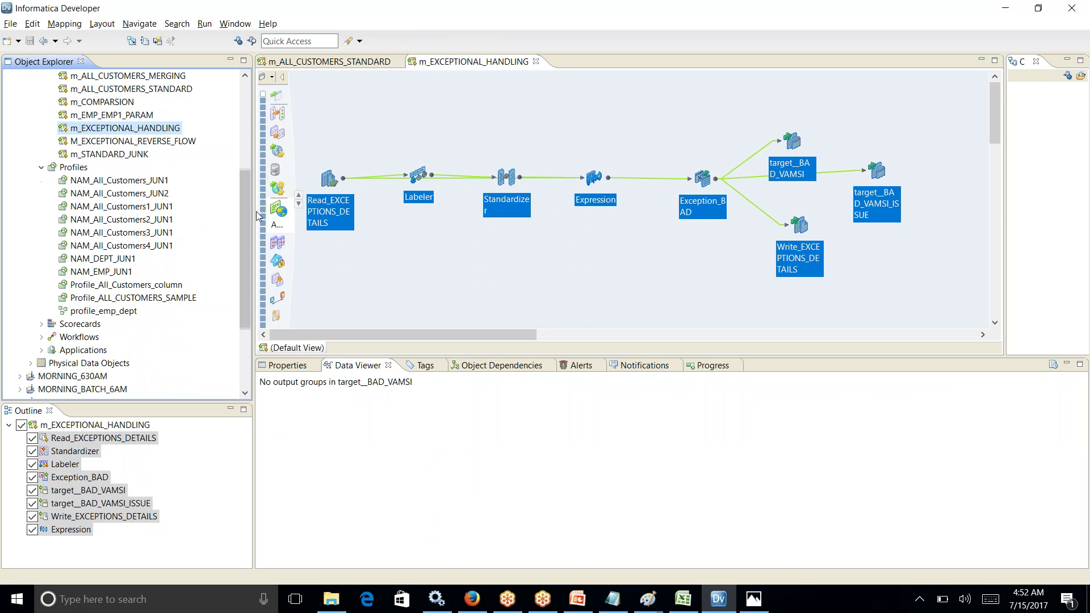
Step: Open workflow wf_EXCEPTIONAL_PROCESS and move m_ALL_CUSTOMERS_MERGING below its main flow
{"action": "left_click", "coordinate": [43, 337]}
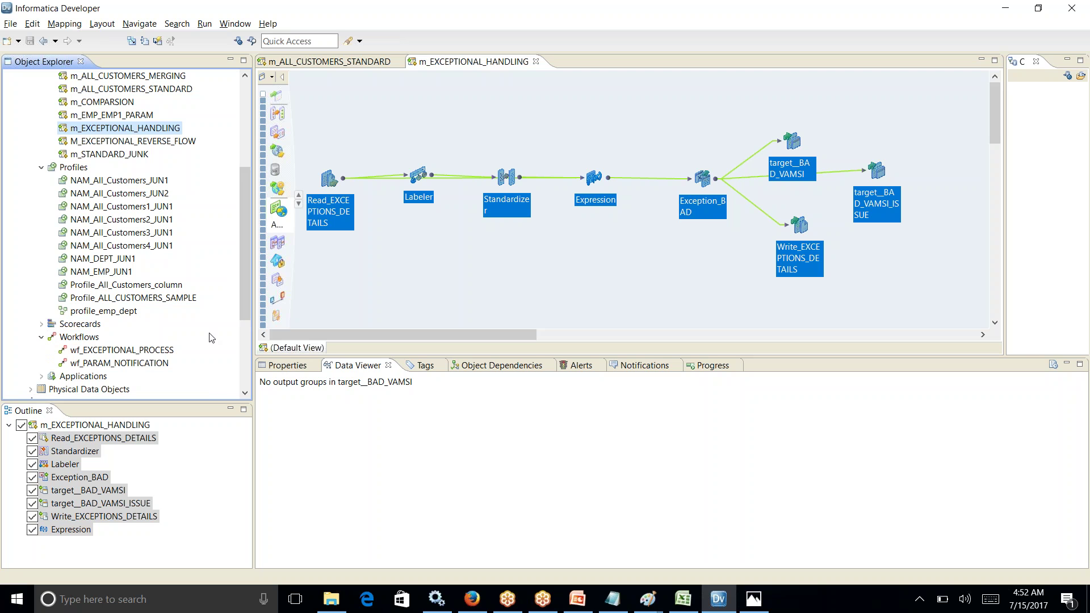
{"action": "left_click", "coordinate": [136, 351]}
{"action": "double_click", "coordinate": [137, 352]}
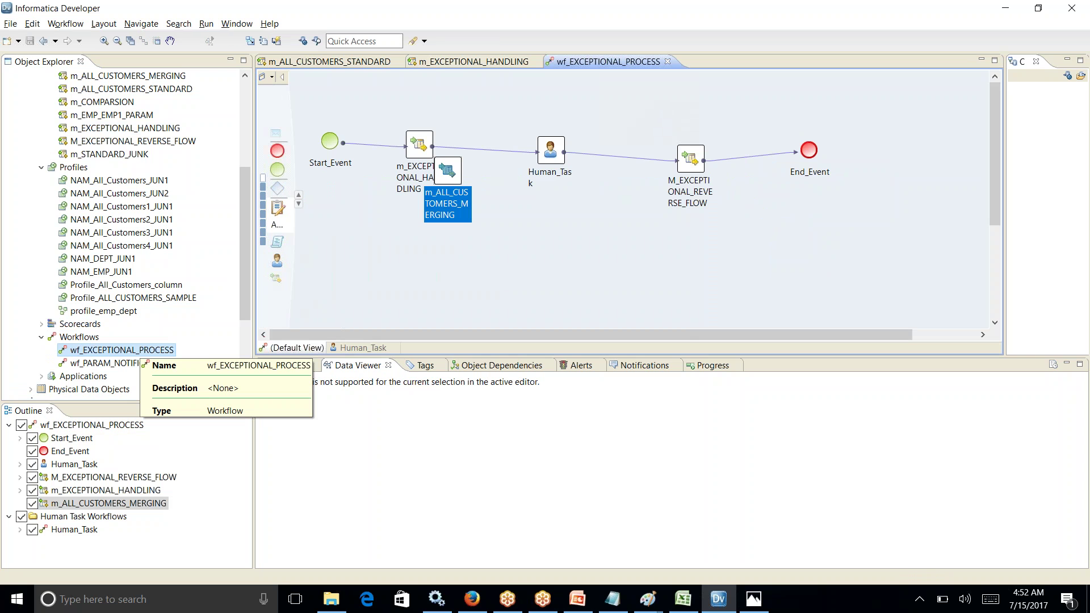
{"action": "left_click_drag", "start_coordinate": [452, 193], "coordinate": [573, 292]}
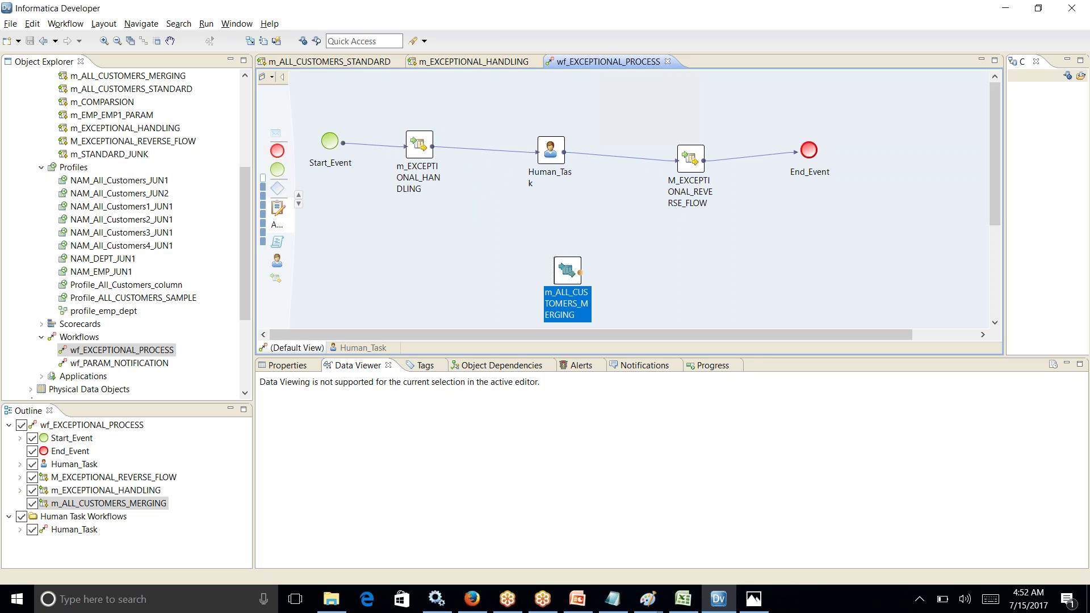
{"action": "left_click", "coordinate": [299, 196]}
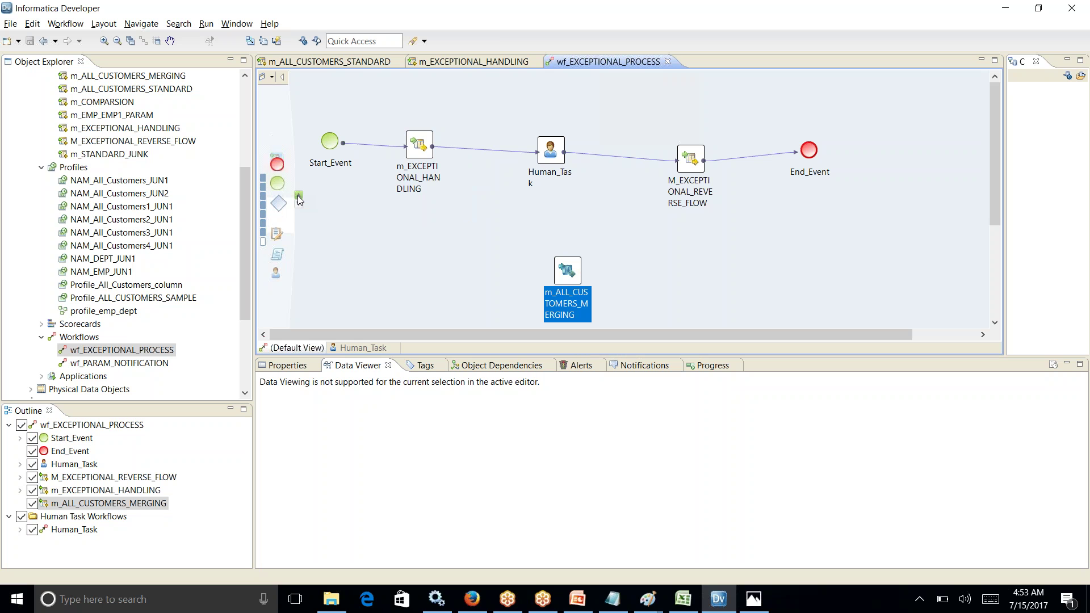
{"action": "left_click", "coordinate": [299, 196]}
{"action": "left_click", "coordinate": [299, 196]}
{"action": "left_click", "coordinate": [299, 197]}
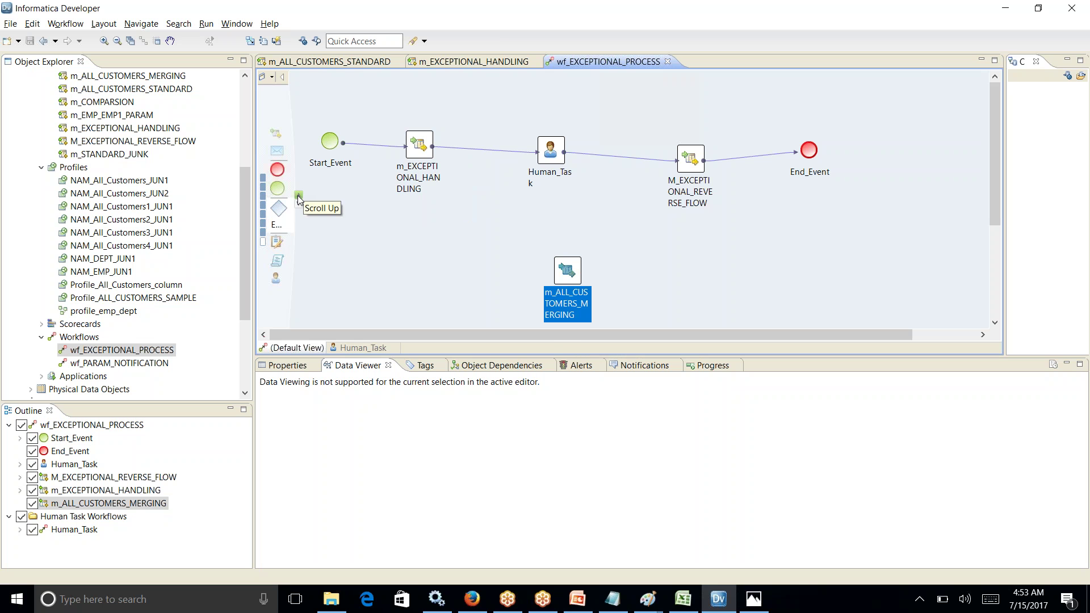
Step: Show the Human_Task step's properties
{"action": "left_click", "coordinate": [551, 151]}
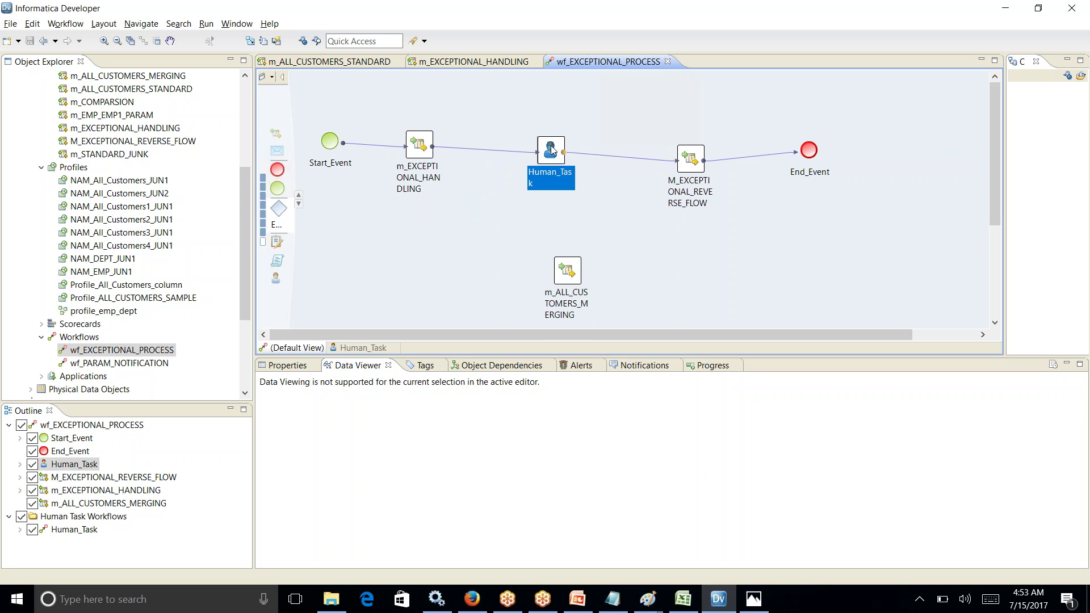
{"action": "right_click", "coordinate": [551, 150]}
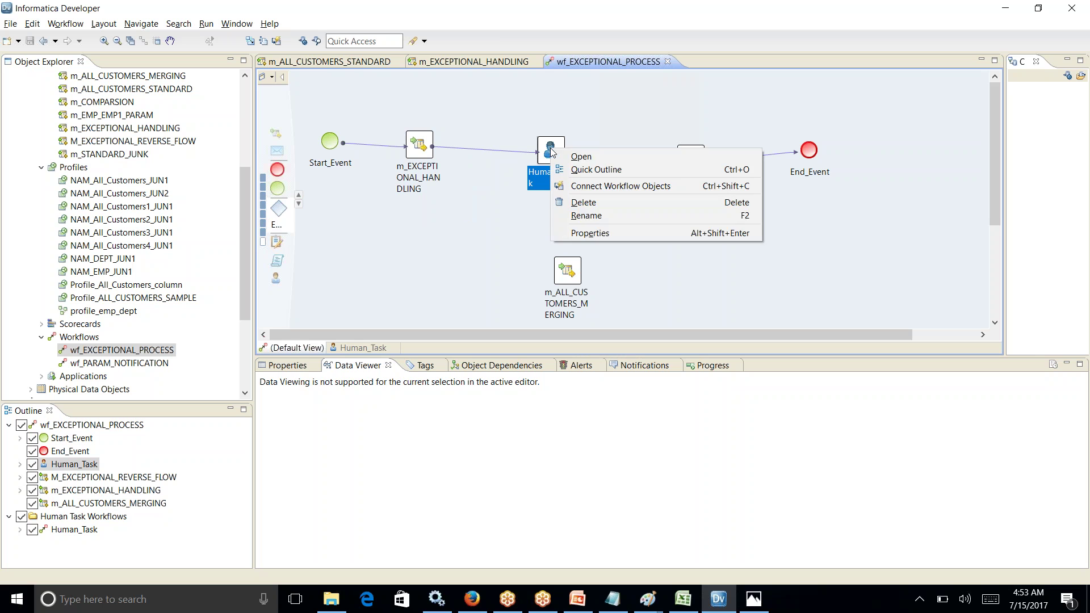
{"action": "left_click", "coordinate": [591, 232]}
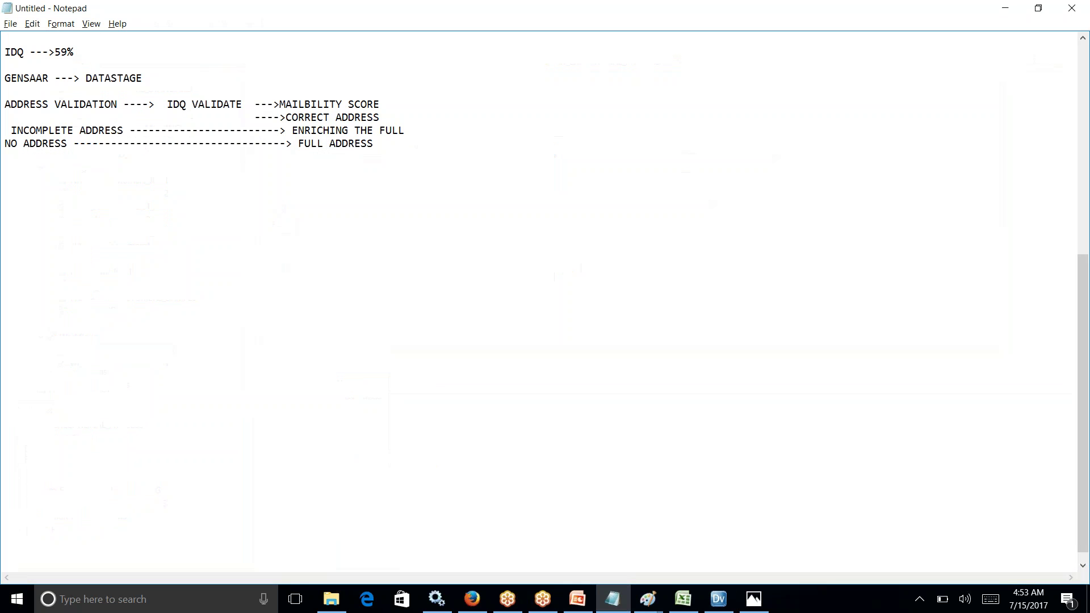
Step: Type 'idq ----STANDALONE' in Notepad and run the m_EXCEPTIONAL_HANDLING mapping in Developer
{"action": "key", "text": "Return"}
{"action": "key", "text": "Return"}
{"action": "key", "text": "Return"}
{"action": "type", "text": "idq ----STANDALONE"}
{"action": "key", "text": "alt+Tab"}
{"action": "key", "text": "Tab"}
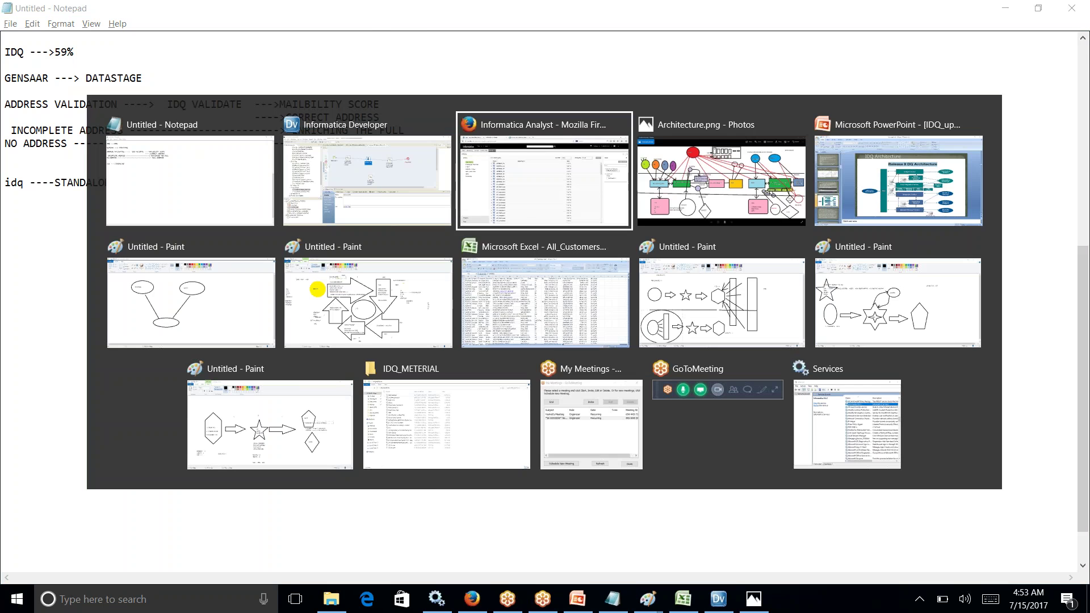
{"action": "key", "text": "alt+shift+Tab"}
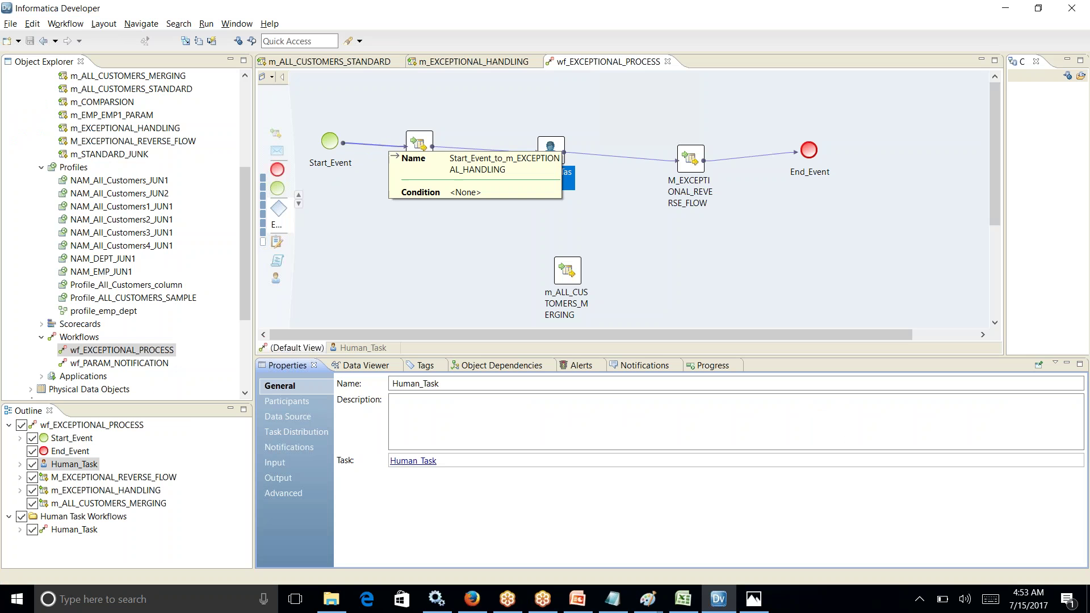
{"action": "left_click", "coordinate": [440, 63]}
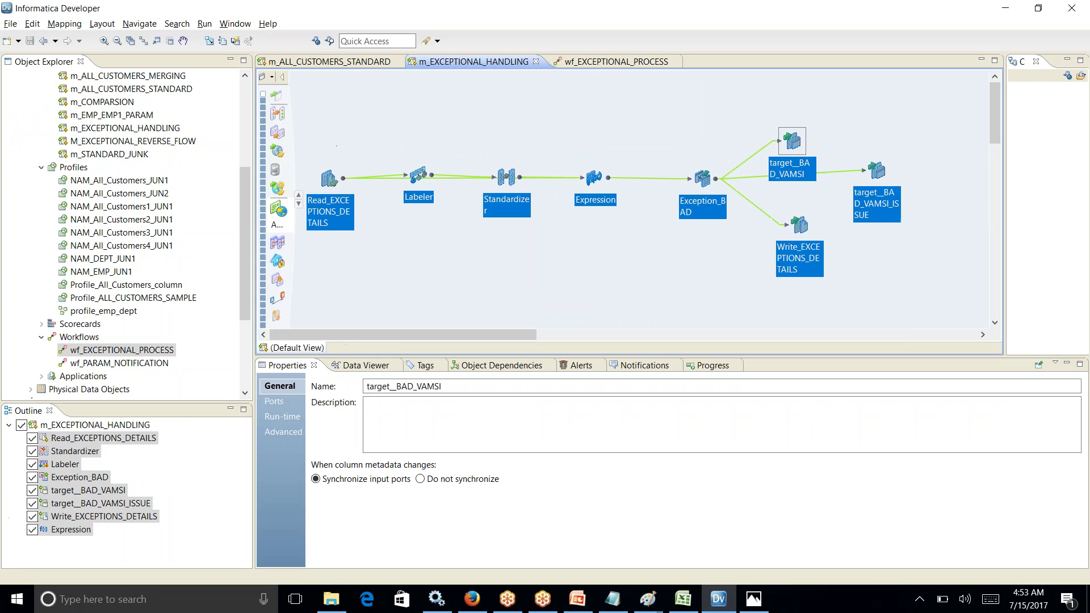
{"action": "left_click", "coordinate": [539, 142]}
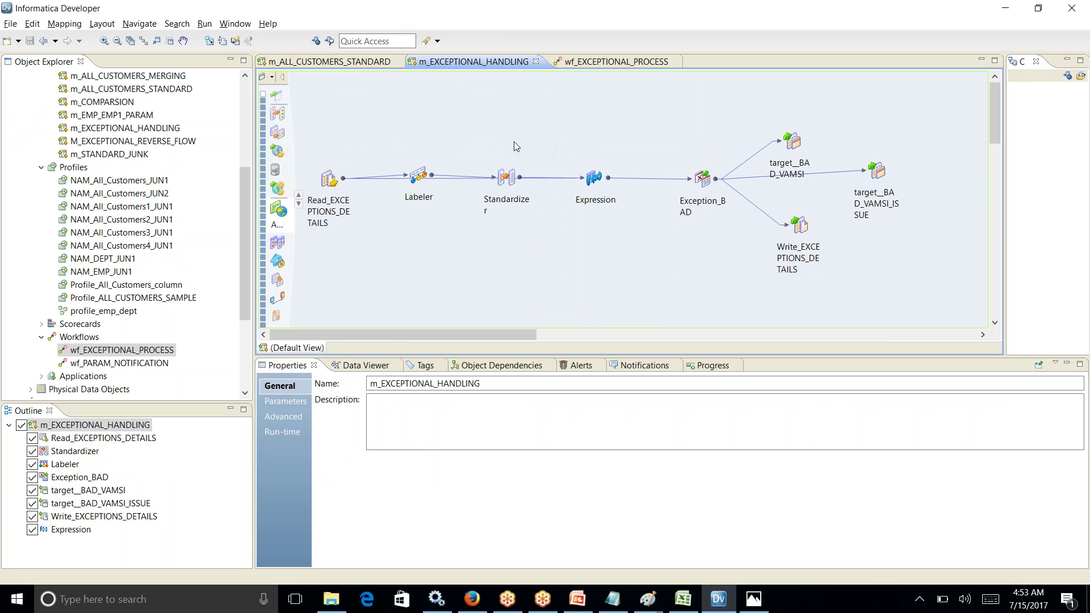
{"action": "left_click", "coordinate": [204, 24]}
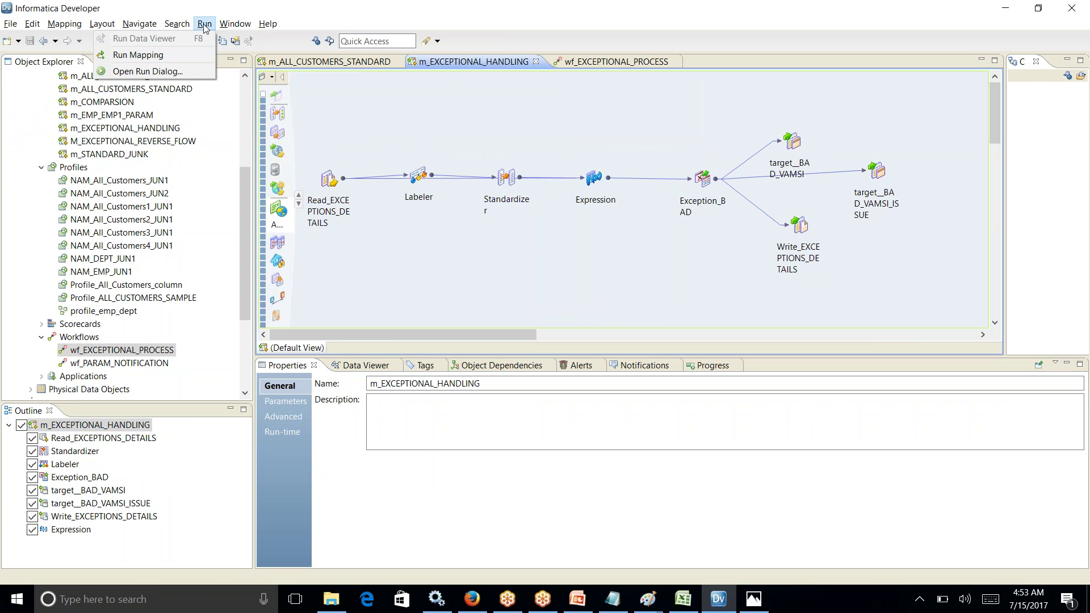
{"action": "left_click", "coordinate": [195, 27]}
{"action": "left_click", "coordinate": [142, 56]}
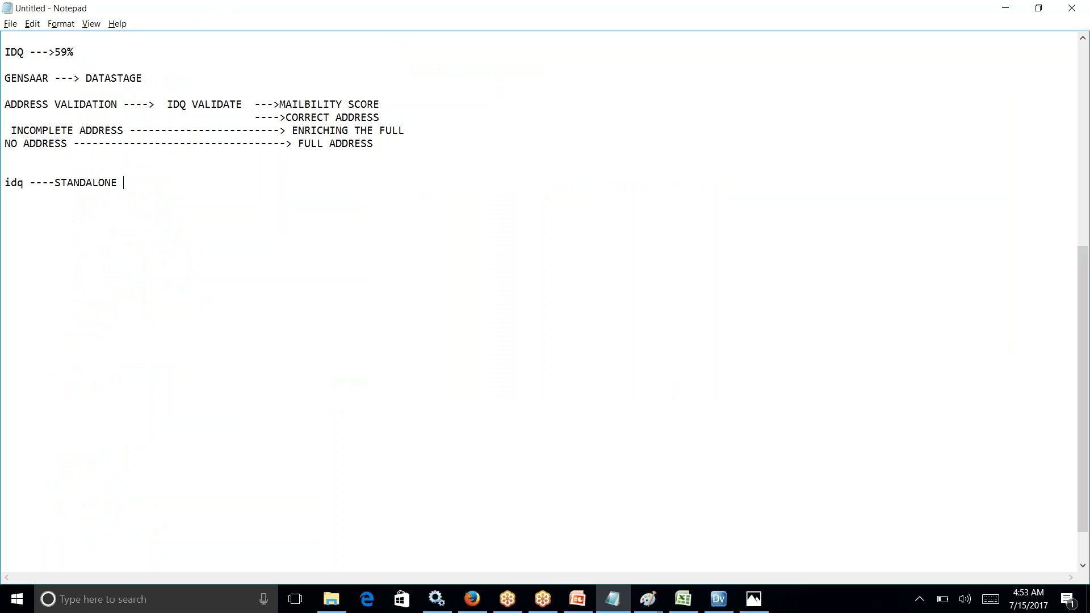
Step: Finish the note with 'TOOL', start an 'IDQ --->' line, then select all mapping transformations
{"action": "type", "text": "TOOL"}
{"action": "key", "text": "Return"}
{"action": "type", "text": "IDQ --->"}
{"action": "key", "text": "alt+Tab"}
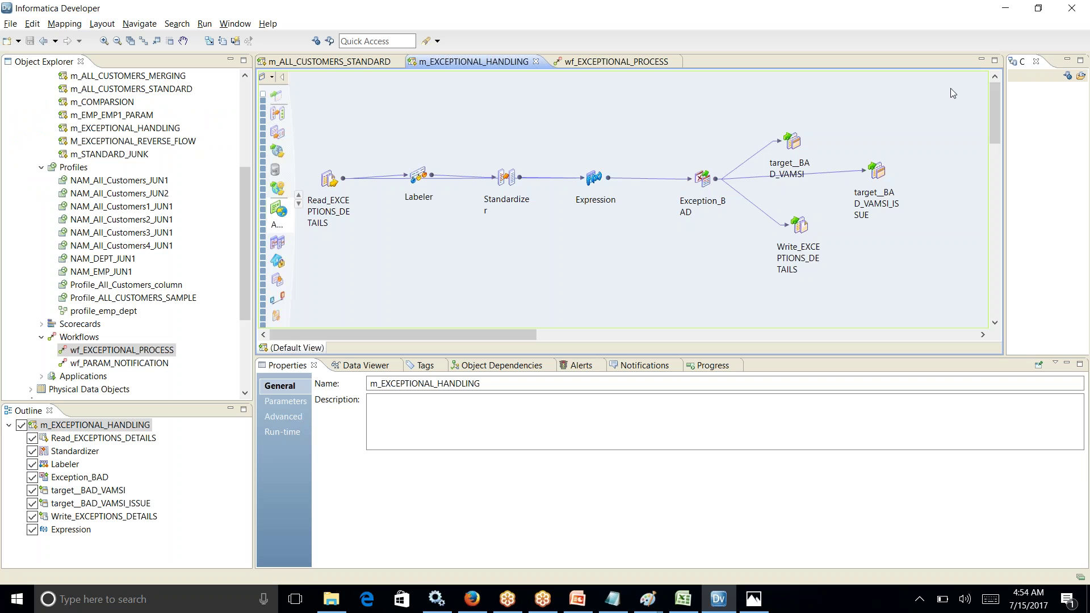
{"action": "left_click_drag", "start_coordinate": [318, 138], "coordinate": [929, 282]}
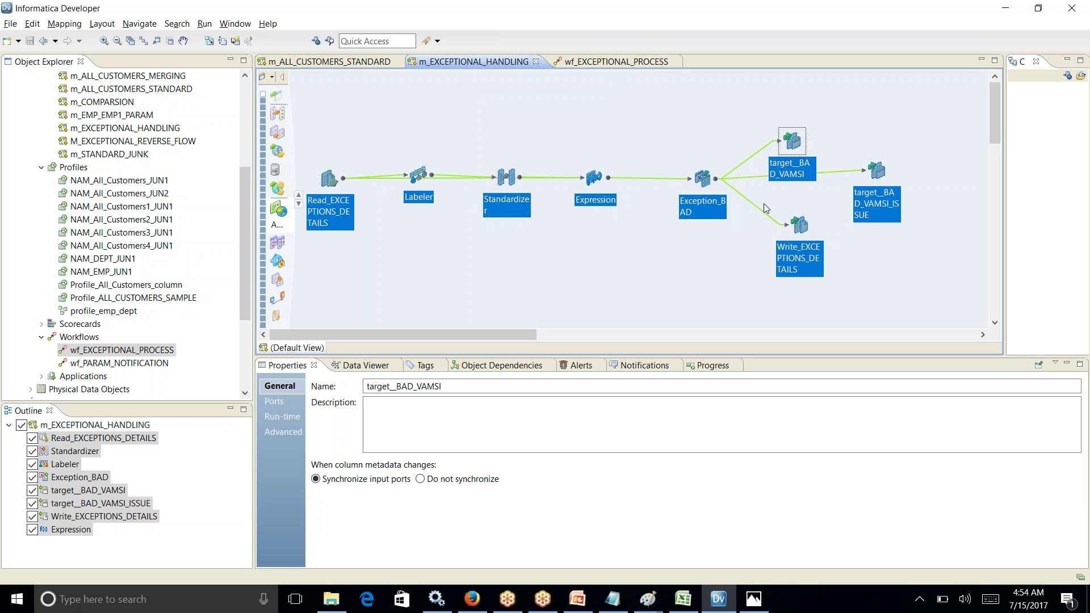
Step: Add 'INF PC' and 'IDQ --->WEB SERVICES' lines to the Notepad notes
{"action": "key", "text": "alt+Tab"}
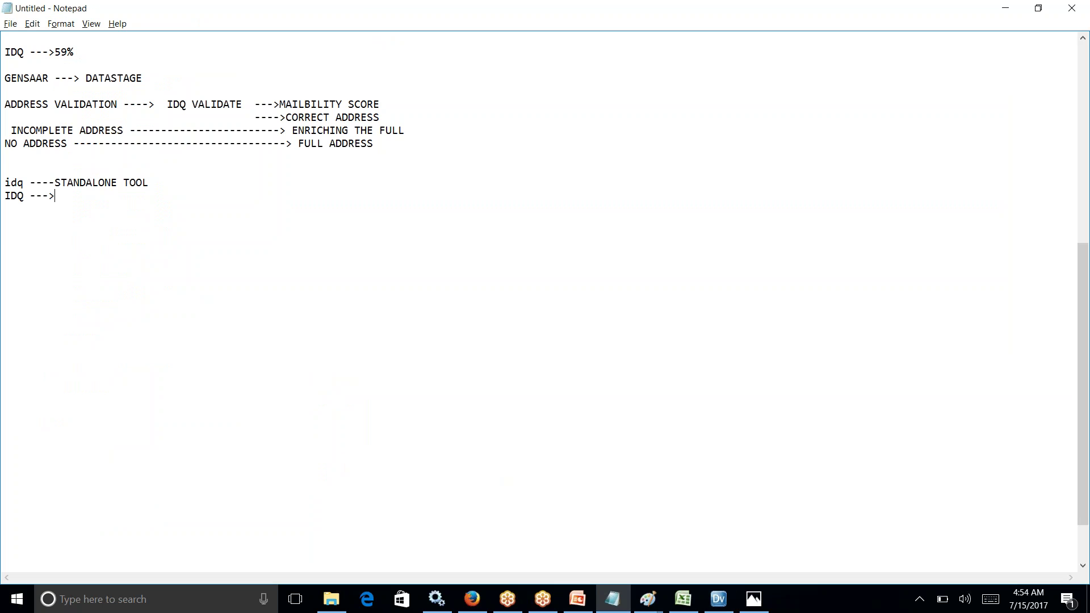
{"action": "type", "text": "INF PC"}
{"action": "key", "text": "Return"}
{"action": "type", "text": "IDQ --->WEB SE"}
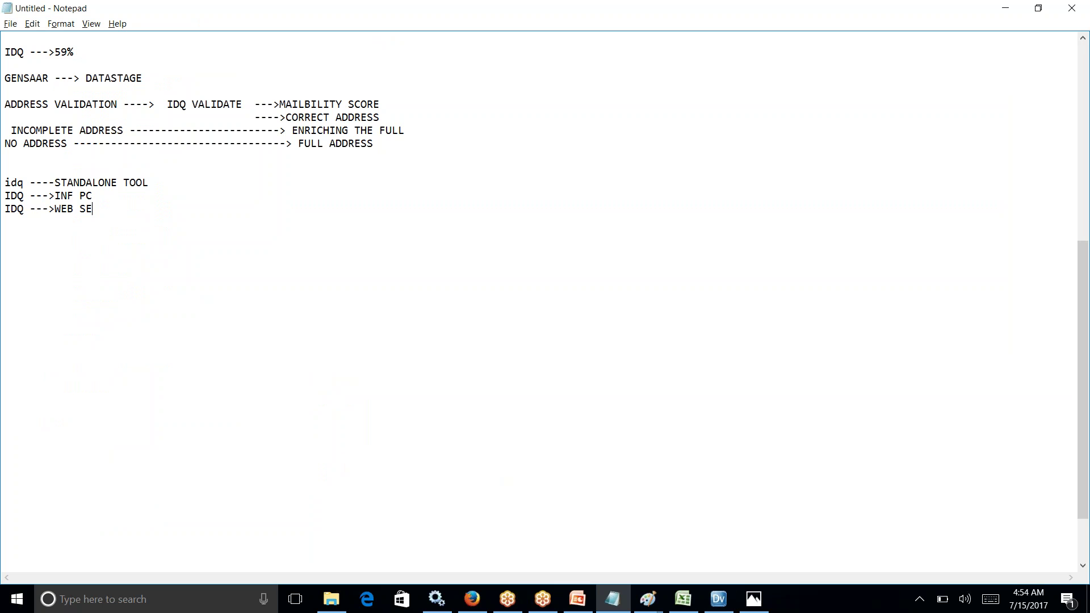
{"action": "type", "text": "RVICES"}
Step: Add the note 'IDQ -->SHARED SERVICES-----HIVE' and select the word 'HIVE'
{"action": "key", "text": "Return"}
{"action": "key", "text": "Return"}
{"action": "type", "text": "IDQ -->S"}
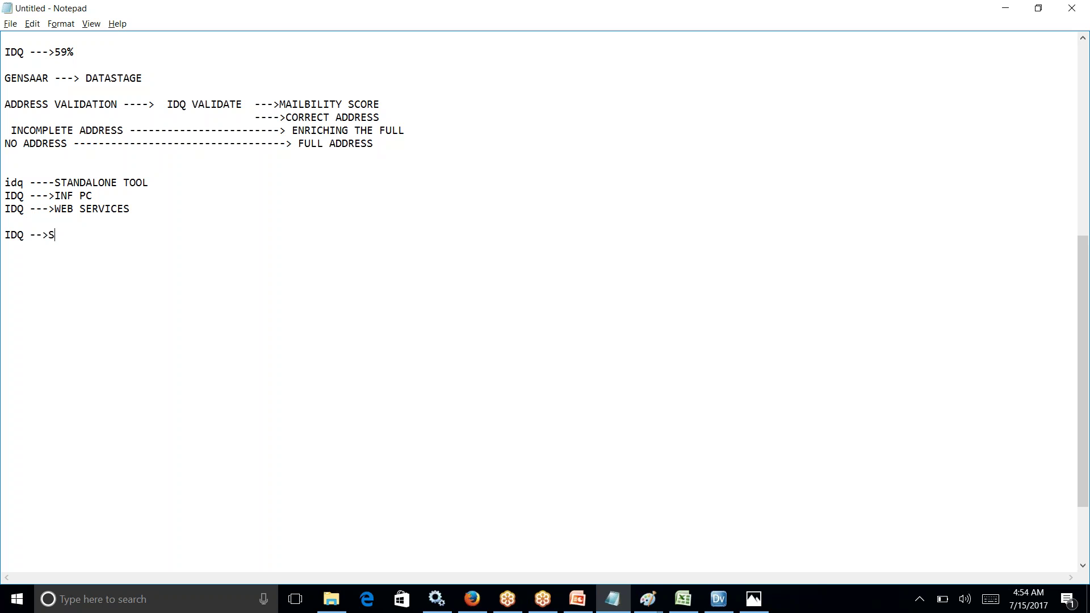
{"action": "type", "text": "HARED SERVICES"}
{"action": "type", "text": "-----"}
{"action": "type", "text": "HIVE"}
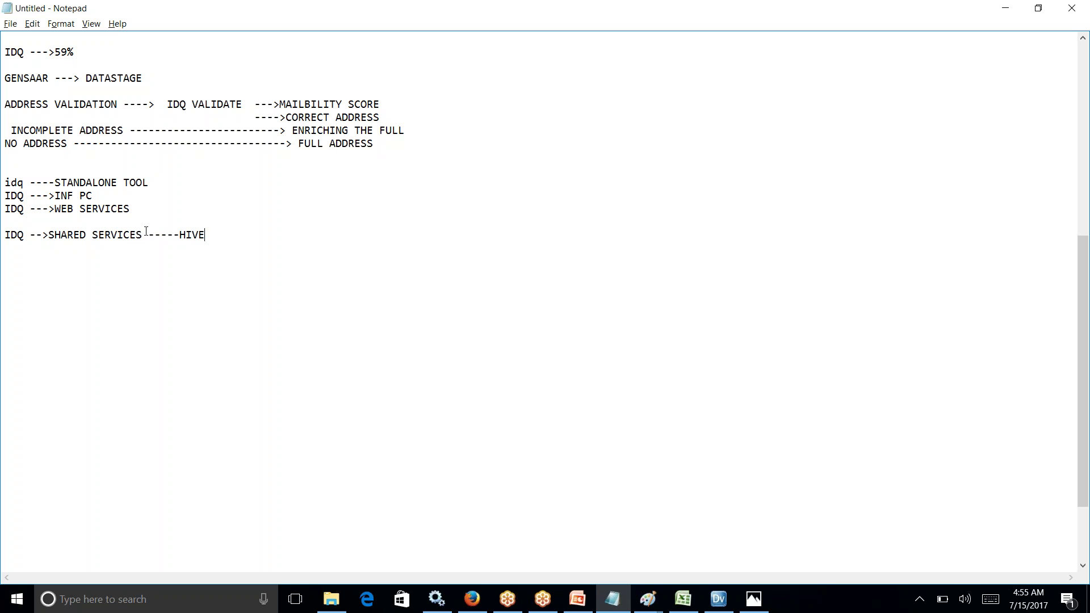
{"action": "left_click_drag", "start_coordinate": [217, 230], "coordinate": [168, 230]}
{"action": "key", "text": "alt+Tab"}
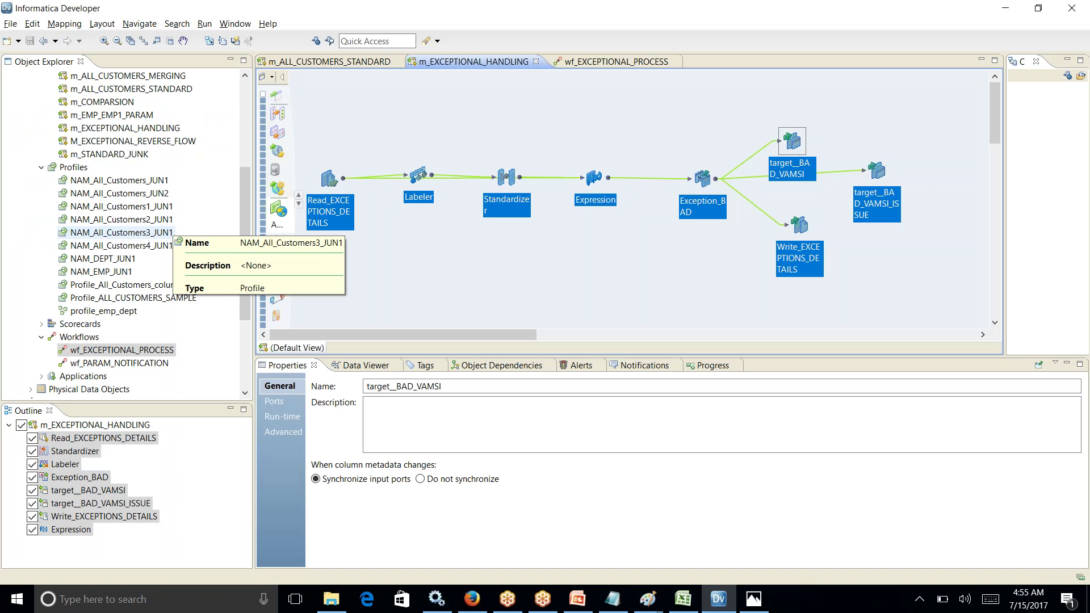
Step: Bring up the IDQ_METERIAL course-material folder in File Explorer from the taskbar
{"action": "key", "text": "super"}
{"action": "left_click", "coordinate": [338, 604]}
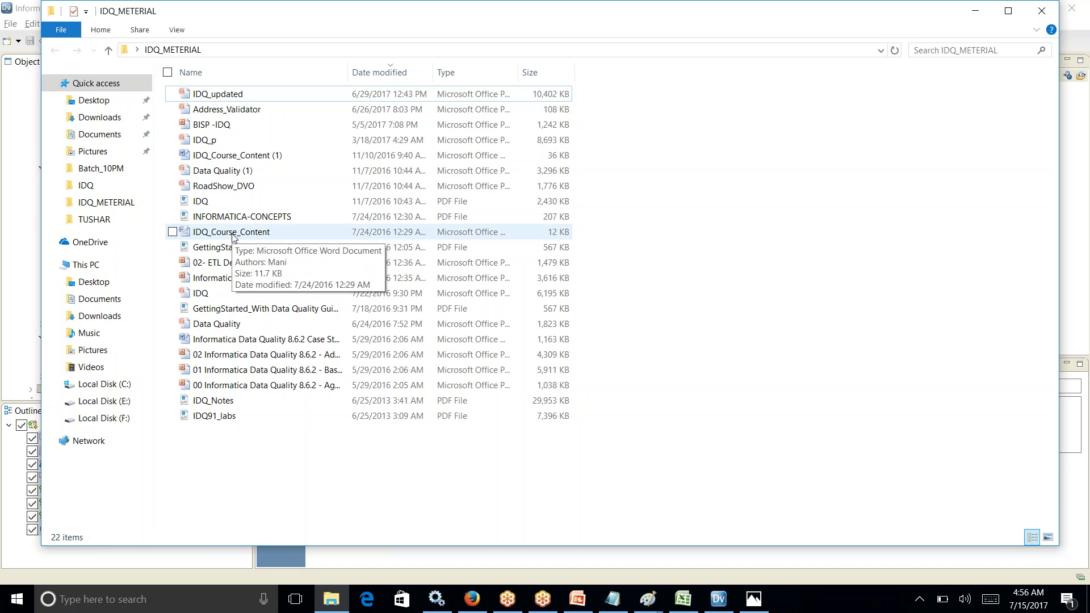
Step: Open IDQ_Course_Content in Word, scroll through its topics, then minimize it
{"action": "left_click", "coordinate": [232, 237]}
{"action": "double_click", "coordinate": [232, 237]}
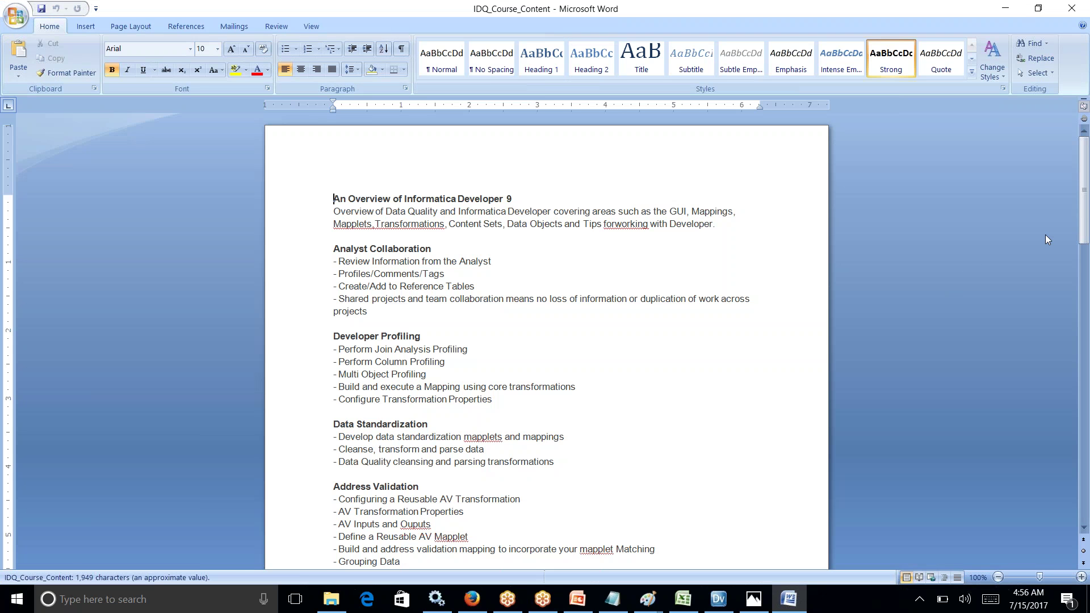
{"action": "left_click_drag", "start_coordinate": [1083, 188], "coordinate": [1085, 218]}
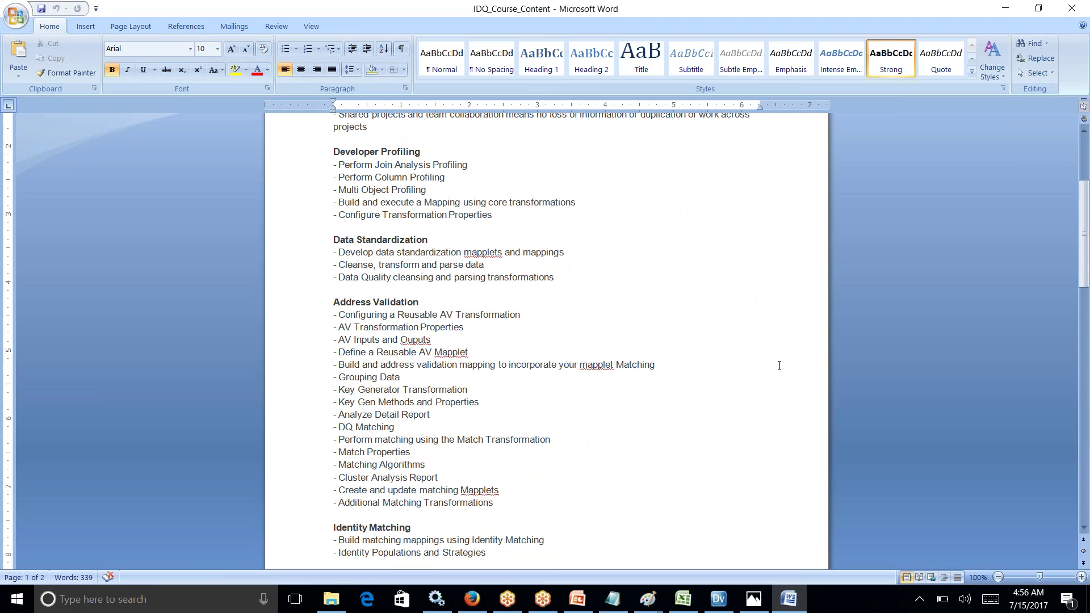
{"action": "left_click_drag", "start_coordinate": [1083, 236], "coordinate": [1082, 343]}
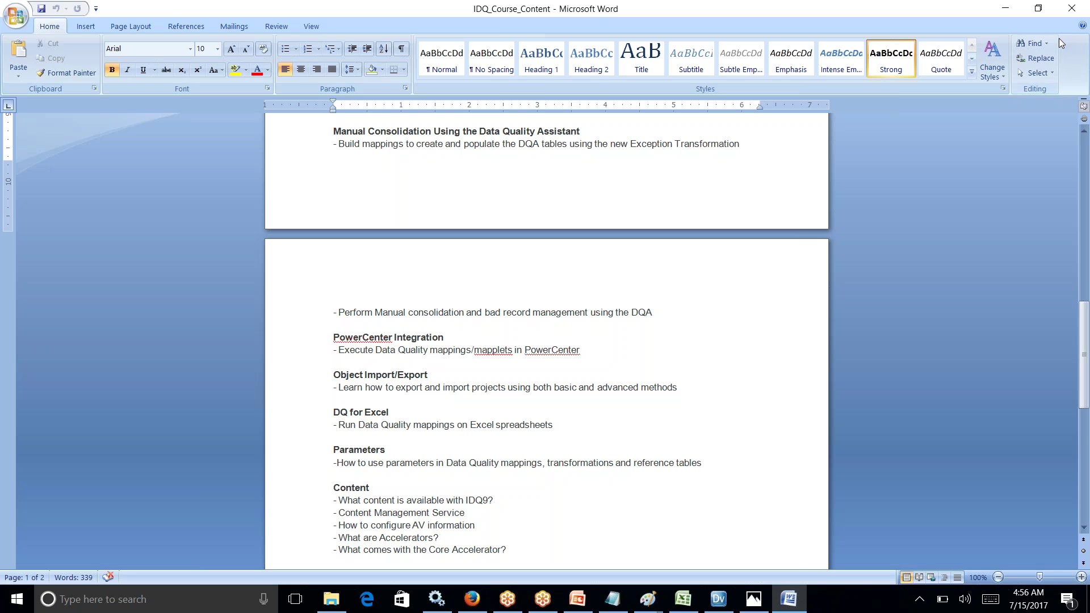
{"action": "left_click", "coordinate": [1006, 12]}
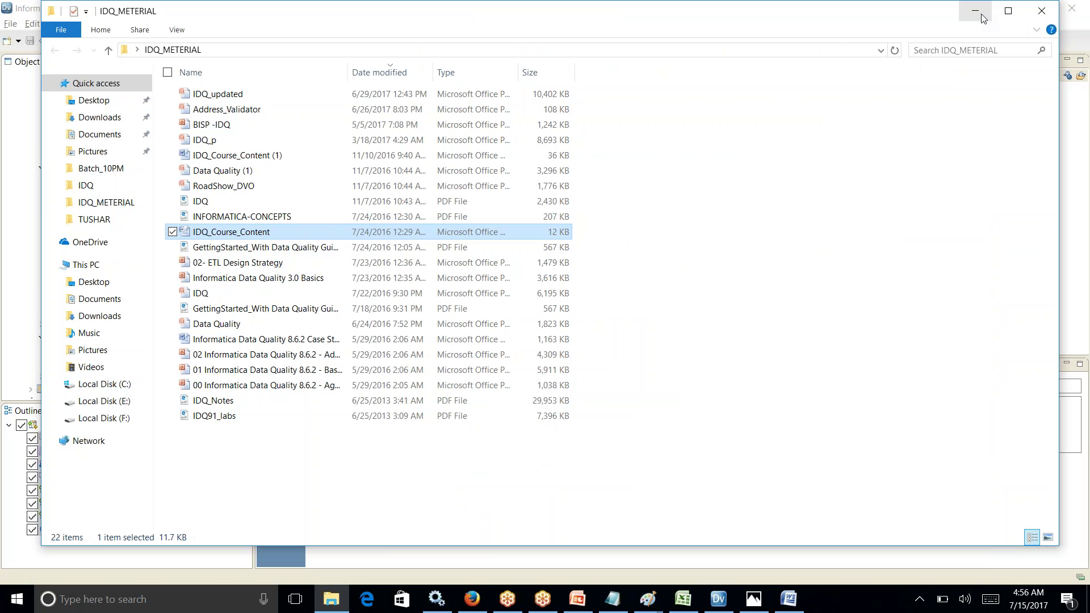
Step: Minimize the IDQ_METERIAL folder window so the m_EXCEPTIONAL_HANDLING mapping editor shows again
{"action": "left_click", "coordinate": [975, 11]}
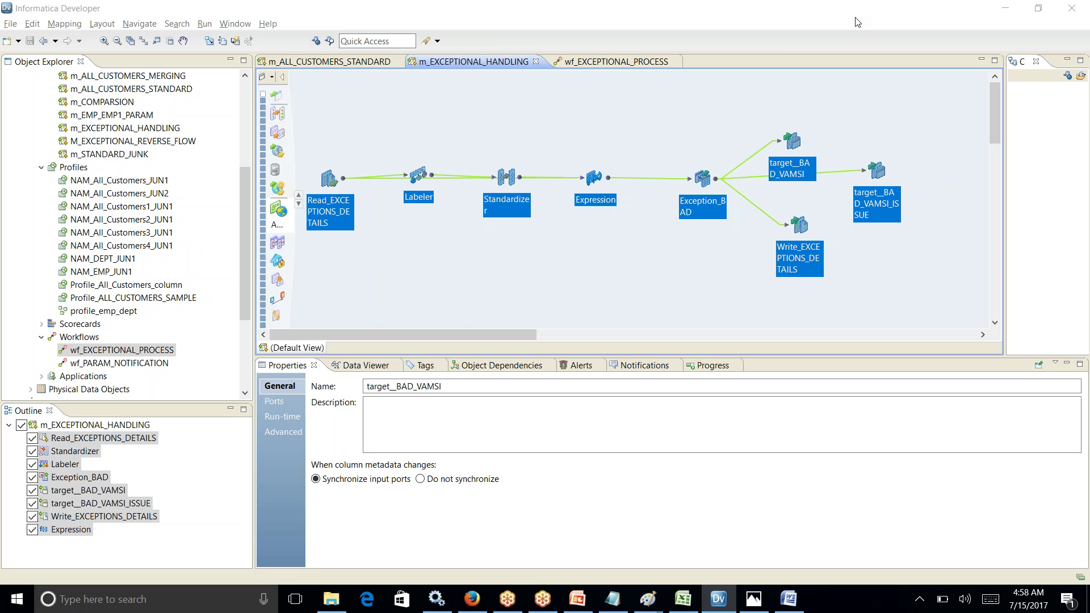
Step: Select only the Read through Expression transformations in the exception mapping
{"action": "left_click", "coordinate": [443, 152]}
{"action": "left_click", "coordinate": [428, 185]}
{"action": "left_click_drag", "start_coordinate": [317, 145], "coordinate": [624, 250]}
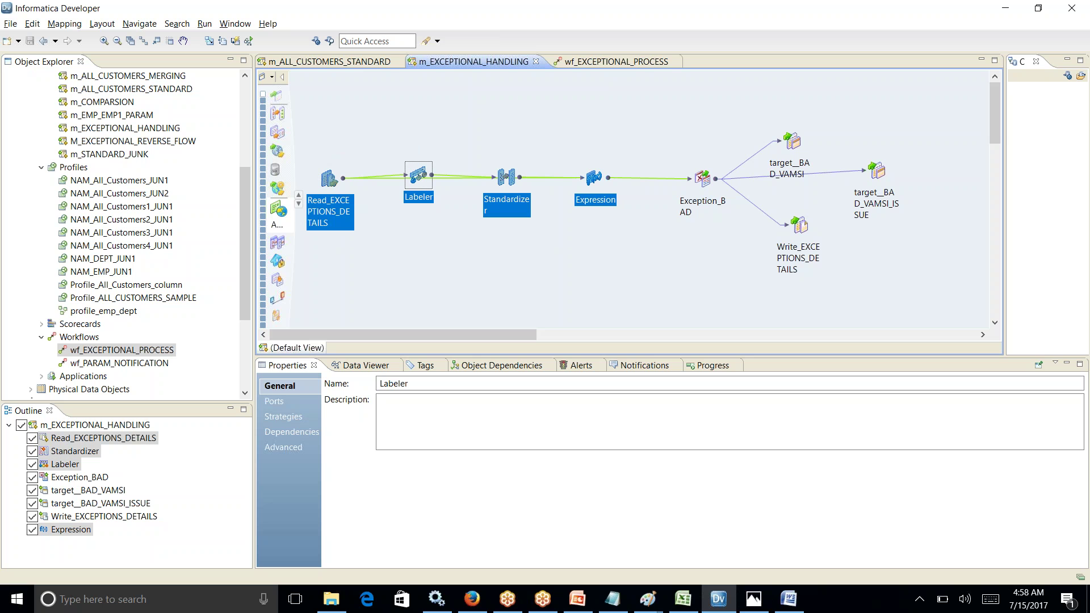
Step: Compare the All_Customers_match Keating row and cell B4 with the mapping, then show the desktop
{"action": "left_click", "coordinate": [682, 599]}
{"action": "left_click", "coordinate": [128, 231]}
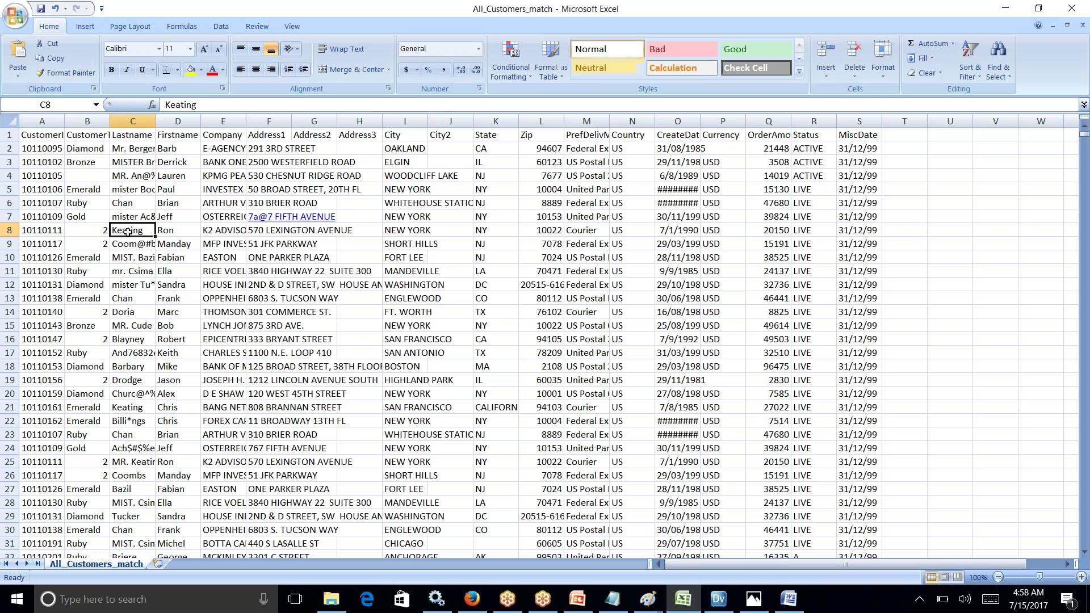
{"action": "left_click", "coordinate": [85, 176]}
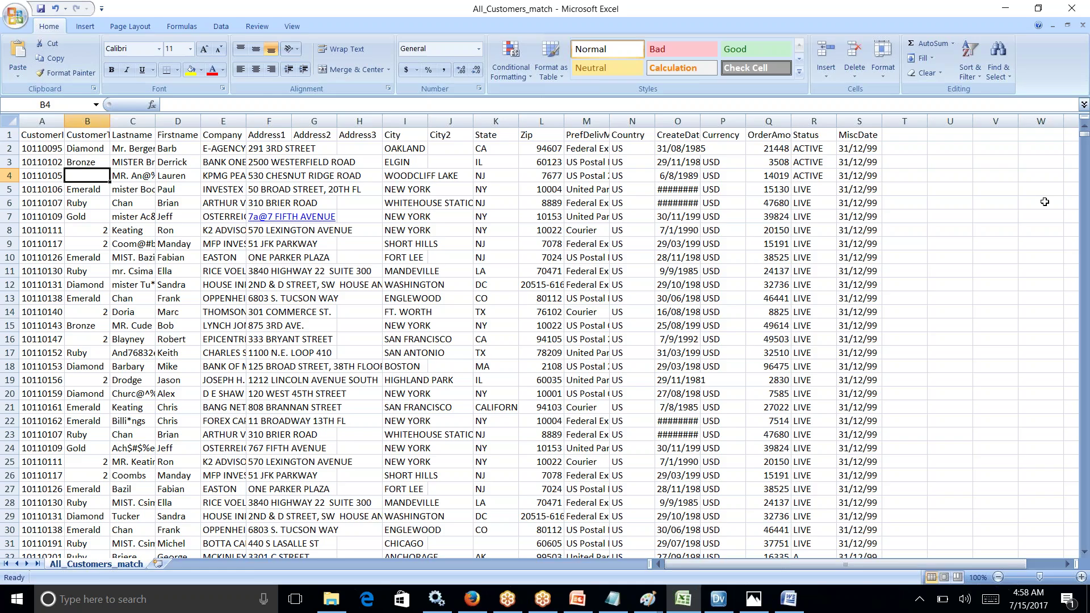
{"action": "key", "text": "alt+Tab"}
{"action": "key", "text": "alt+Tab"}
{"action": "left_click", "coordinate": [577, 353]}
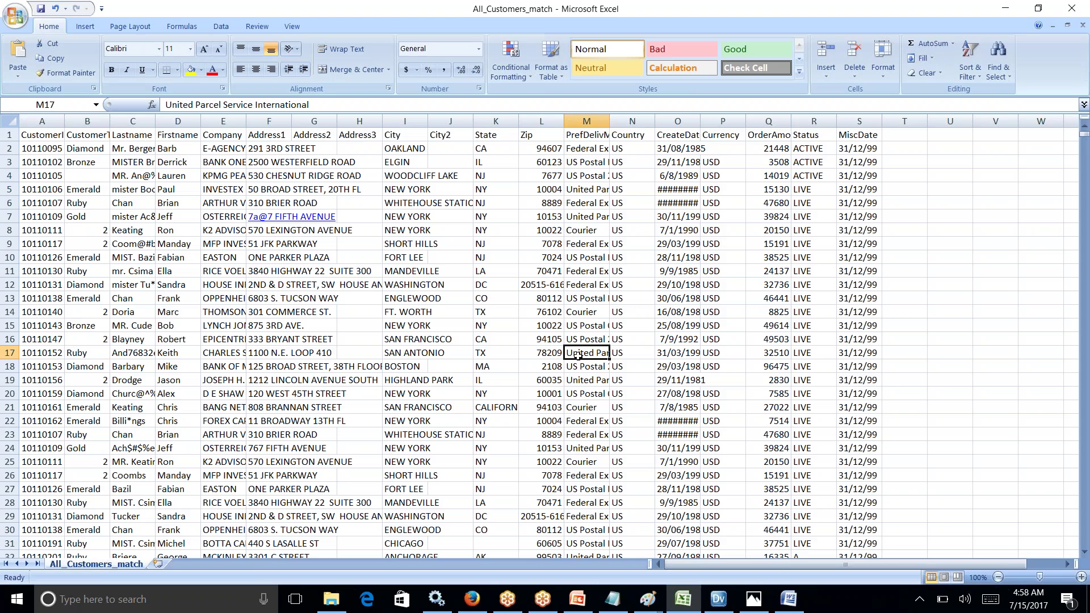
{"action": "key", "text": "alt+Tab"}
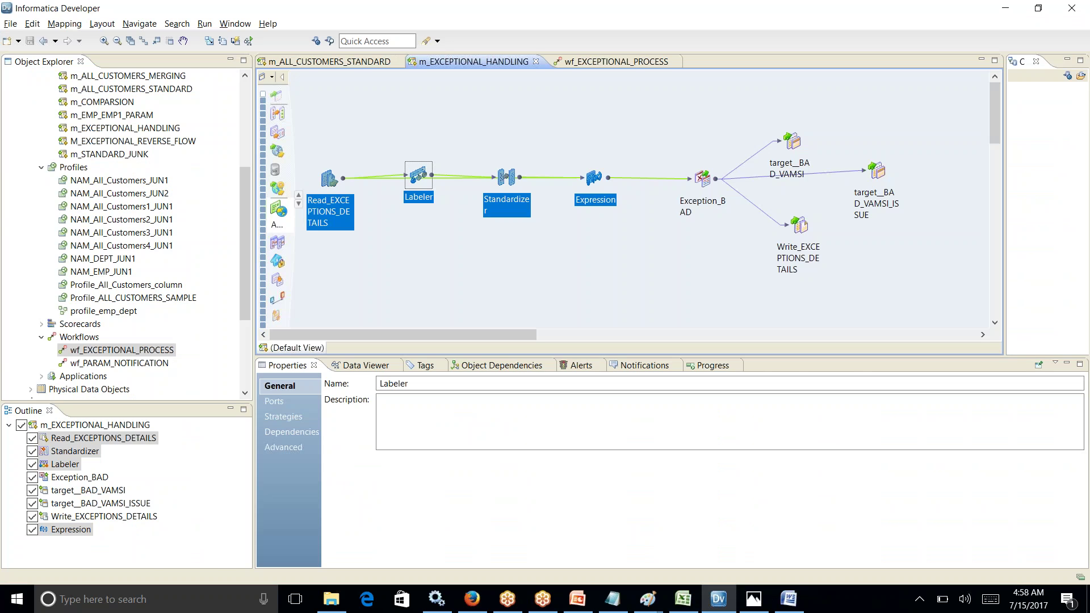
{"action": "left_click", "coordinate": [683, 598]}
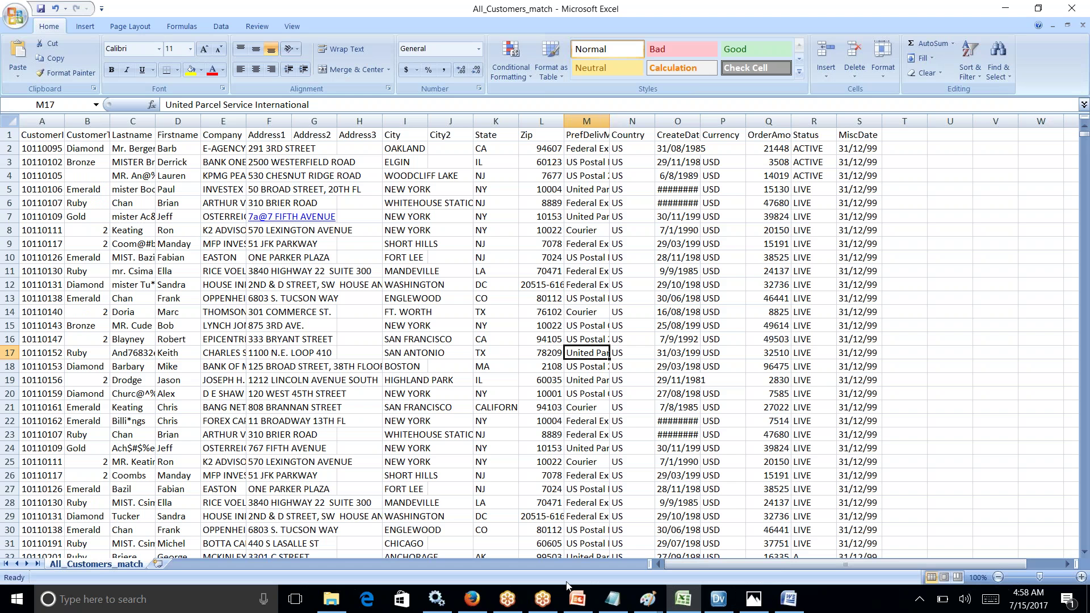
{"action": "key", "text": "super+d"}
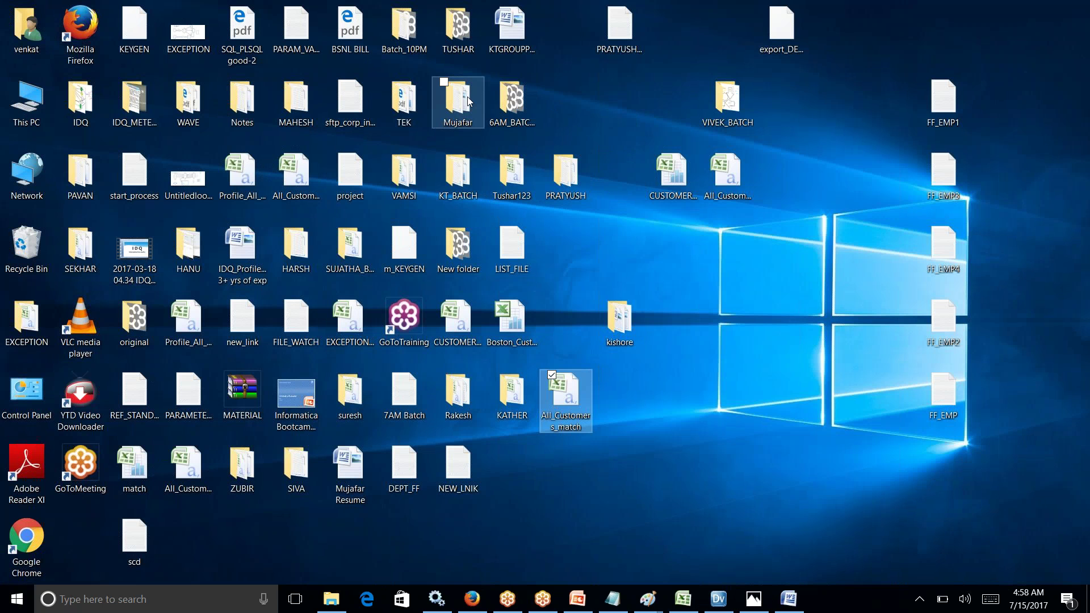
Step: Look over the desktop folders, then return to the IDQ Notepad notes ending at SHARED SERVICES ---HIVE
{"action": "mouse_move", "coordinate": [466, 100]}
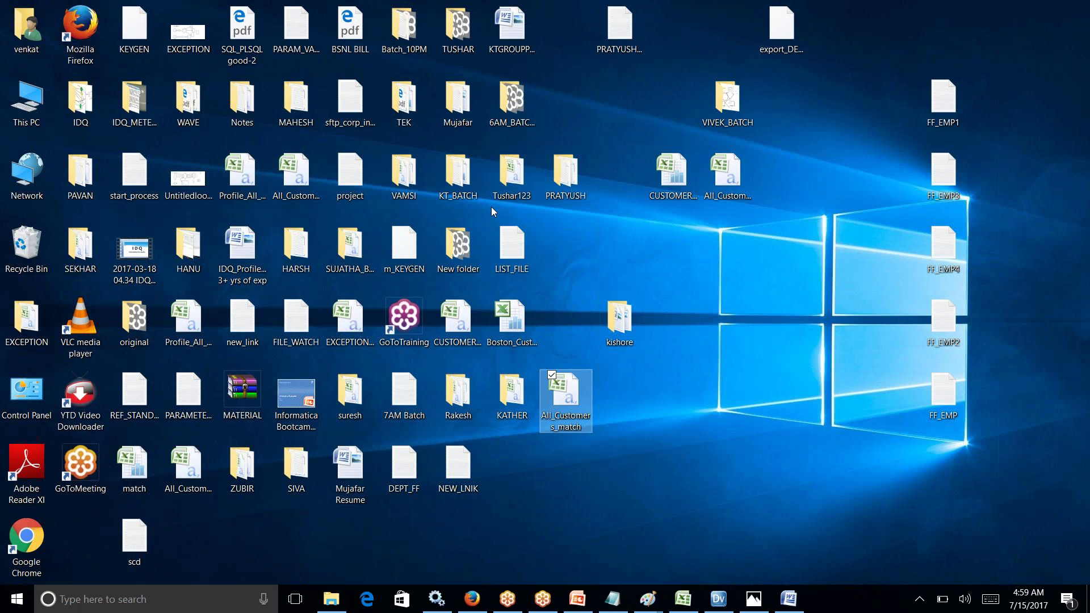
{"action": "mouse_move", "coordinate": [427, 166]}
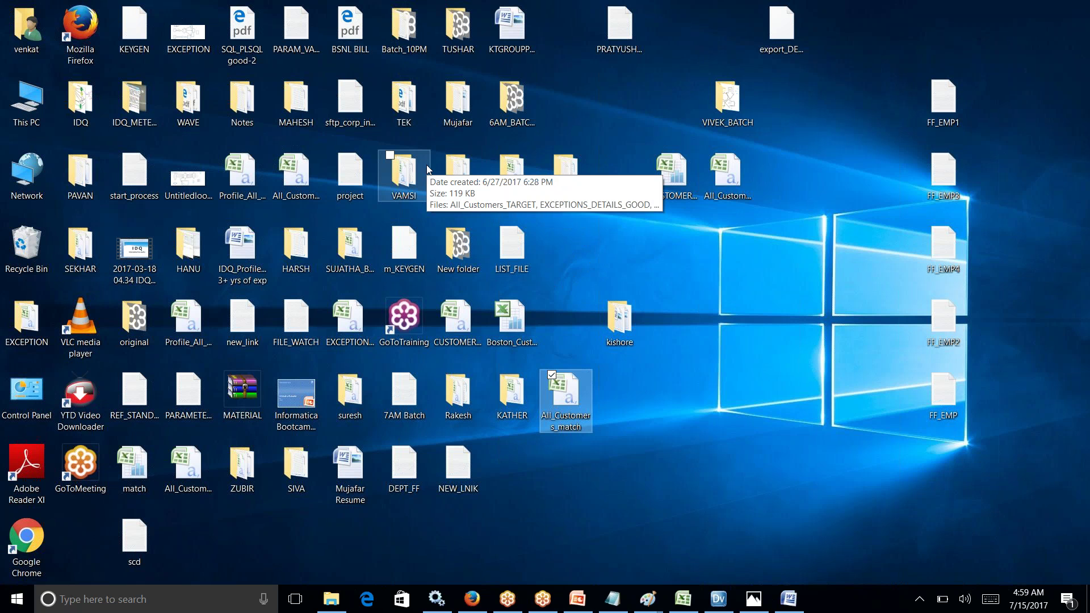
{"action": "key", "text": "alt+Tab"}
{"action": "key", "text": "Tab"}
{"action": "key", "text": "Tab"}
{"action": "key", "text": "Tab"}
{"action": "key", "text": "Tab"}
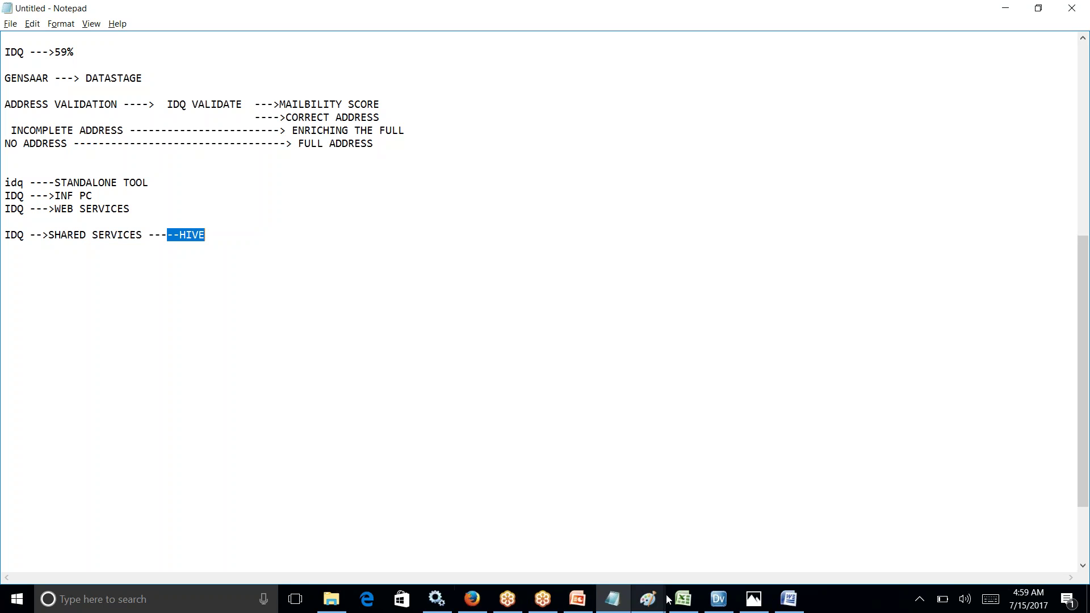
Step: Open the hexagon, star and pentagon diagram in Paint, add text areas by the pentagon, then return to Excel
{"action": "left_click", "coordinate": [649, 598]}
{"action": "left_click", "coordinate": [386, 559]}
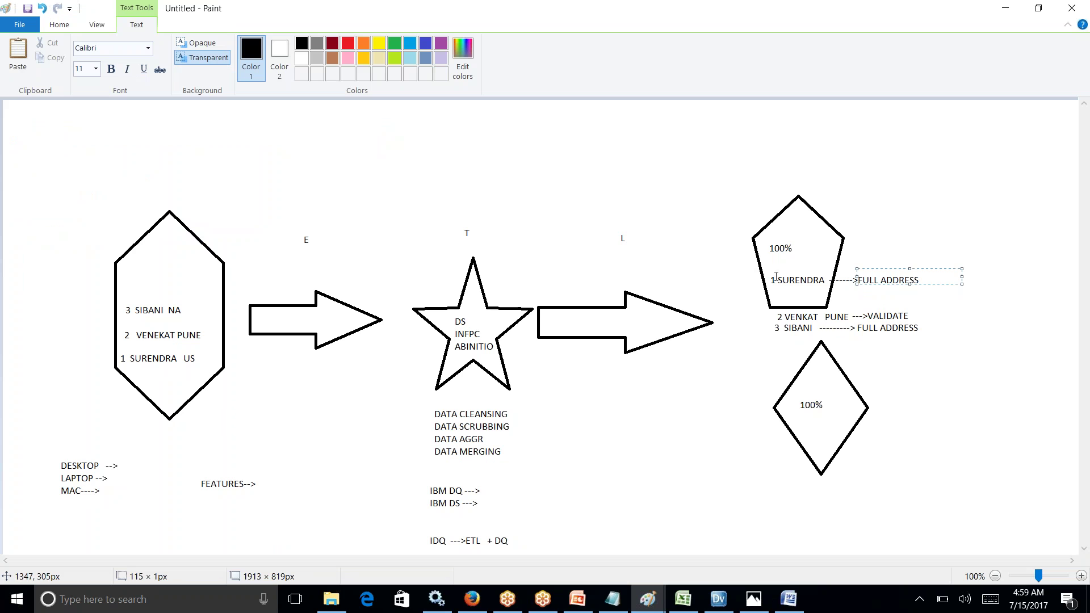
{"action": "left_click_drag", "start_coordinate": [918, 332], "coordinate": [764, 310]}
{"action": "left_click", "coordinate": [924, 328]}
{"action": "key", "text": "alt+Tab"}
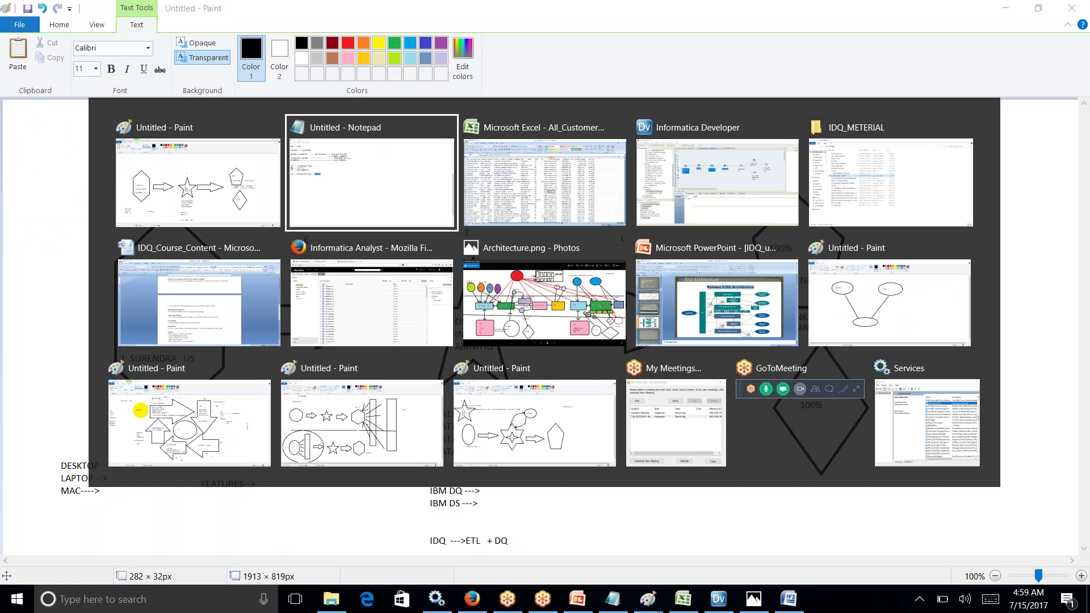
{"action": "key", "text": "alt+Tab"}
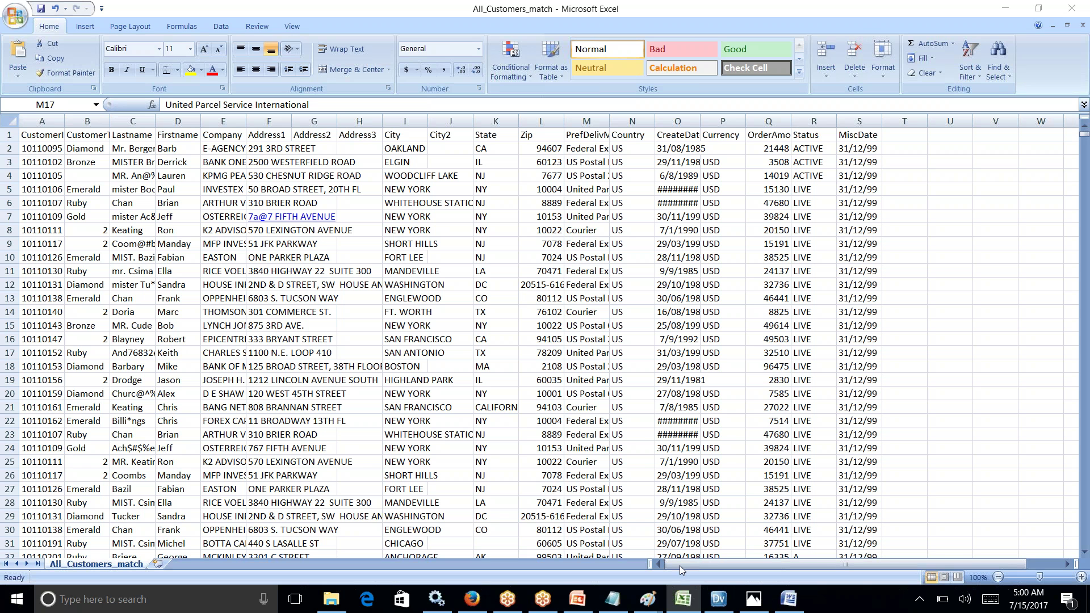
Step: Switch from the All_Customers_match workbook to Informatica Developer's m_EXCEPTIONAL_HANDLING mapping
{"action": "left_click", "coordinate": [712, 606]}
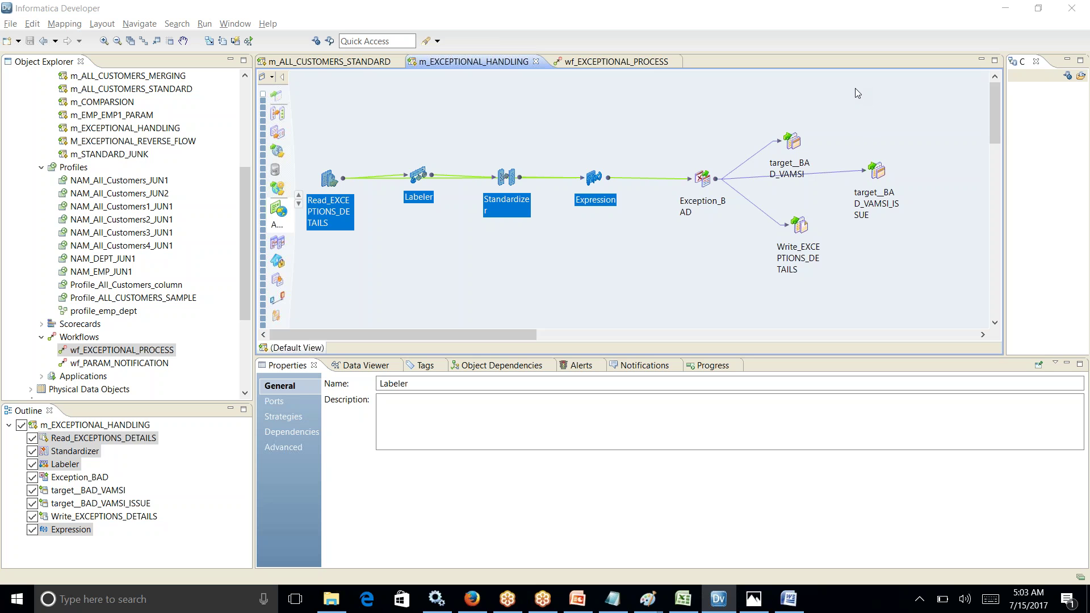
{"action": "left_click", "coordinate": [729, 605]}
Step: Bring the Developer exception mapping forward, then switch to the untitled Notepad IDQ notes
{"action": "left_click", "coordinate": [729, 606]}
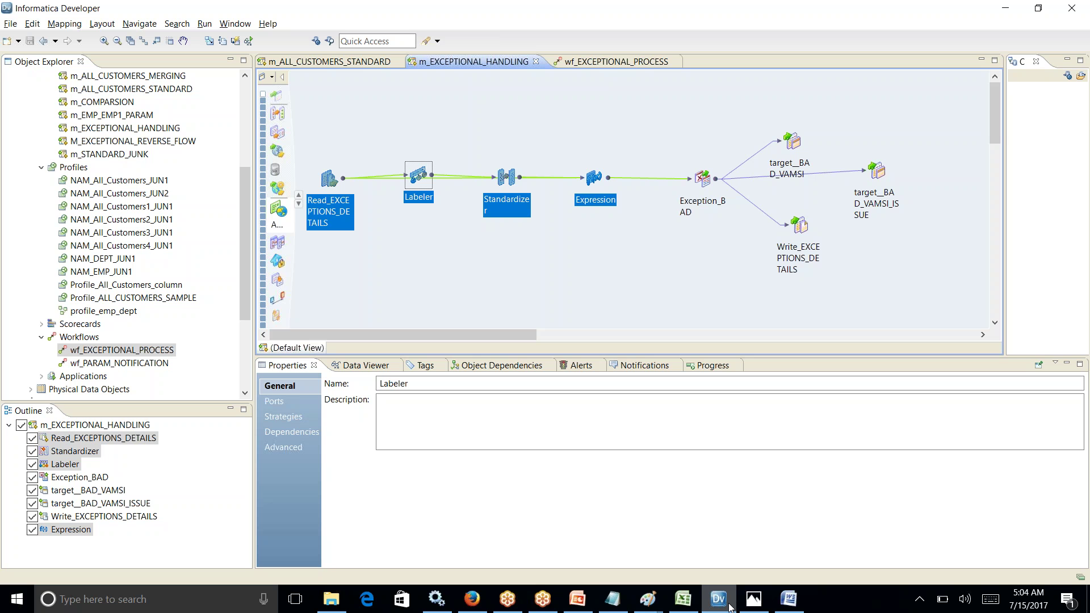
{"action": "left_click", "coordinate": [612, 599]}
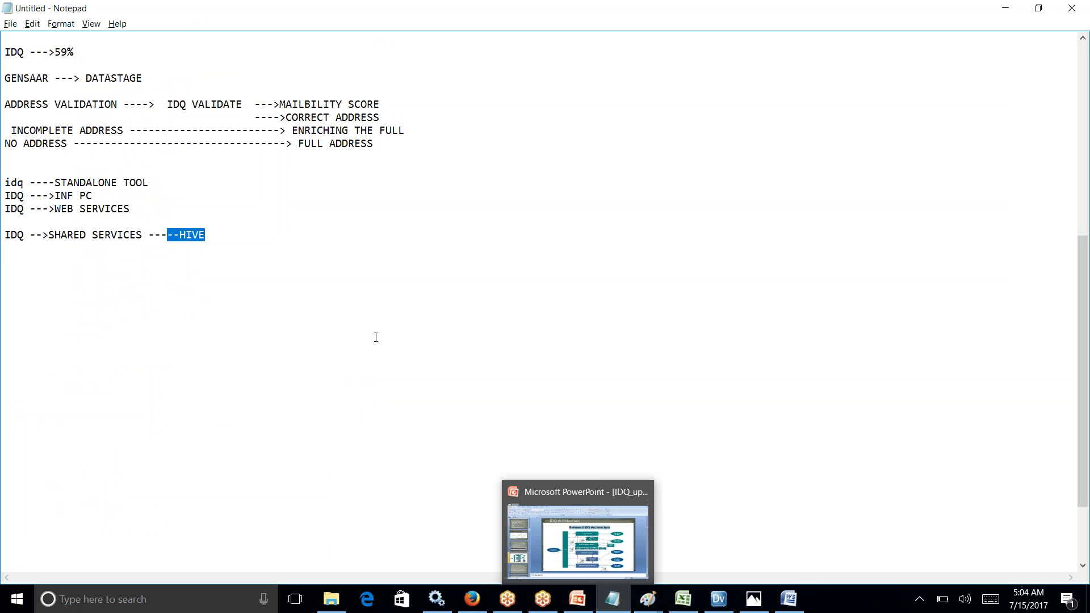
Step: Add a RELATIONAL --9 line below the SHARED SERVICES ---HIVE line in the notes
{"action": "left_click", "coordinate": [227, 243]}
{"action": "key", "text": "Return"}
{"action": "key", "text": "Return"}
{"action": "key", "text": "Return"}
{"action": "type", "text": "RELATIONAL"}
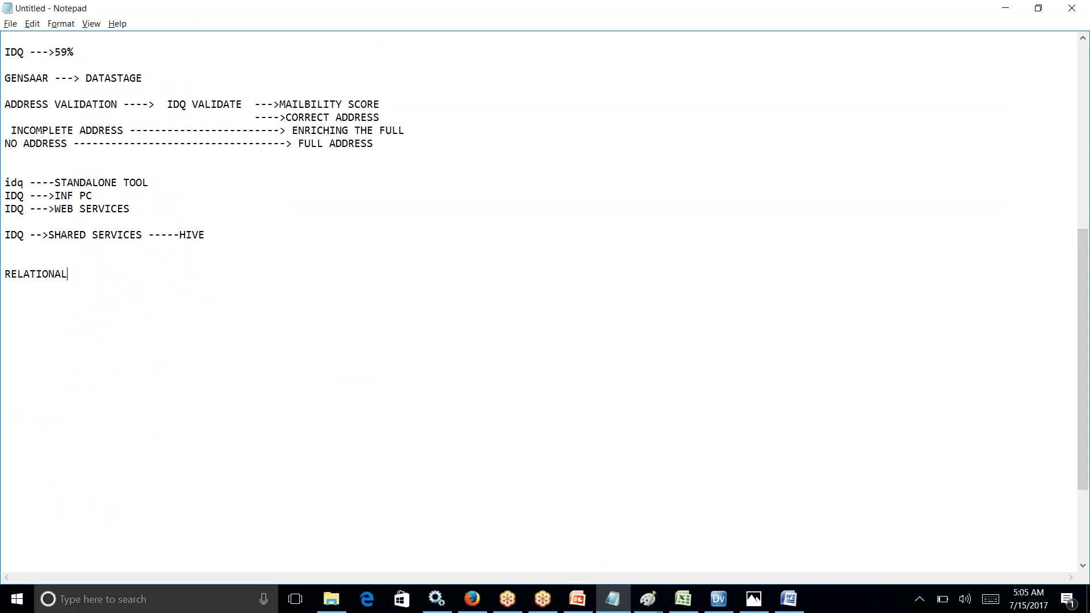
{"action": "type", "text": "--9"}
{"action": "key", "text": "Return"}
Step: Add FLAT, COBOL and ERP -- lines beneath it, then return to Informatica Developer
{"action": "type", "text": "FLAT"}
{"action": "key", "text": "Return"}
{"action": "type", "text": "COBOL"}
{"action": "key", "text": "Return"}
{"action": "type", "text": "ERP "}
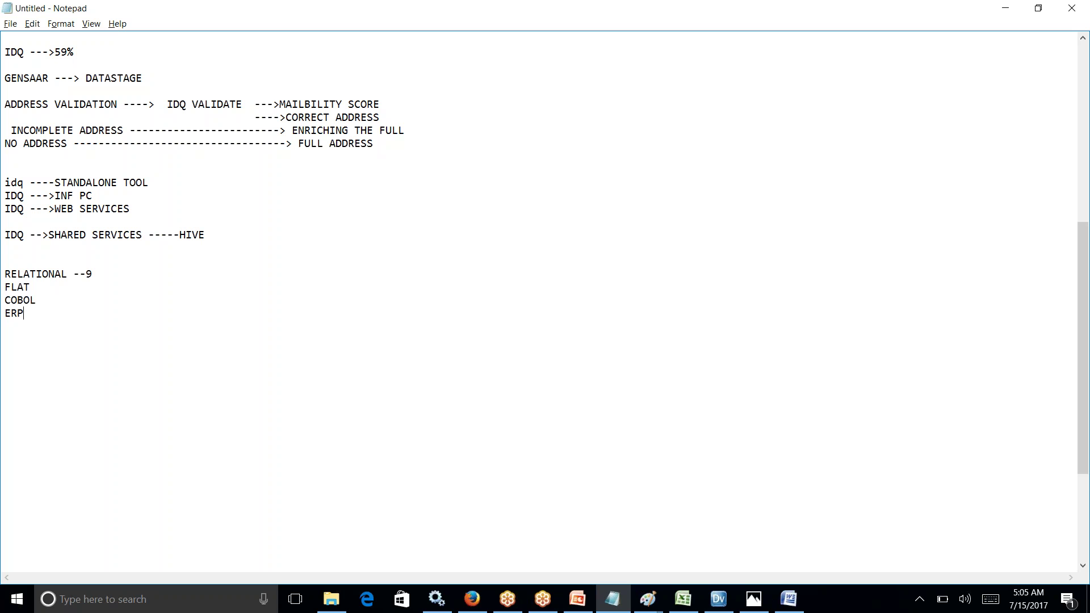
{"action": "type", "text": "--"}
{"action": "key", "text": "Return"}
{"action": "type", "text": "C"}
{"action": "key", "text": "alt+Tab"}
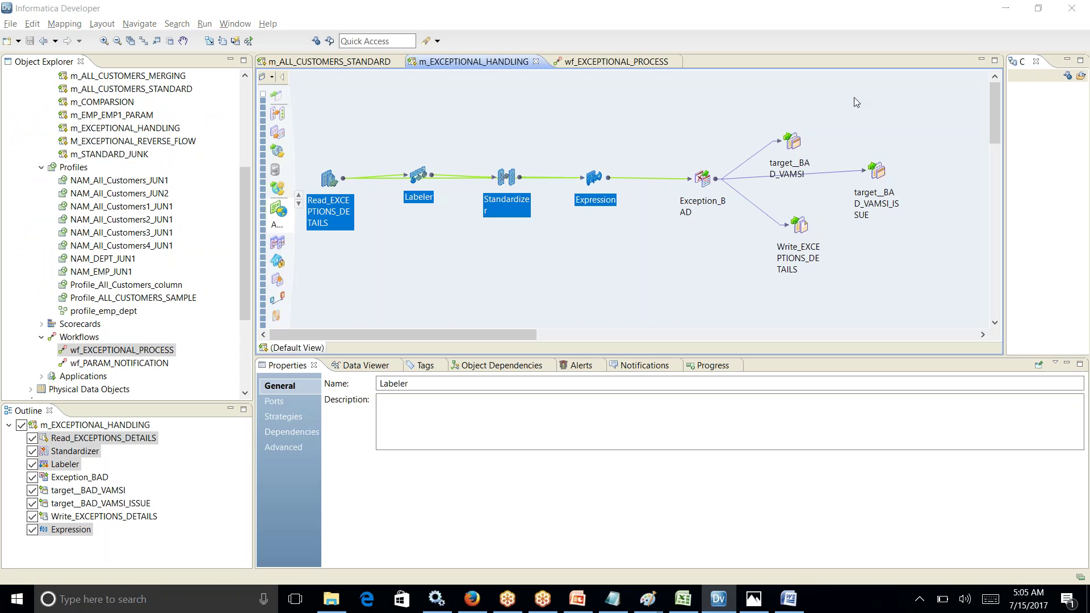
{"action": "right_click", "coordinate": [408, 127]}
{"action": "left_click", "coordinate": [430, 134]}
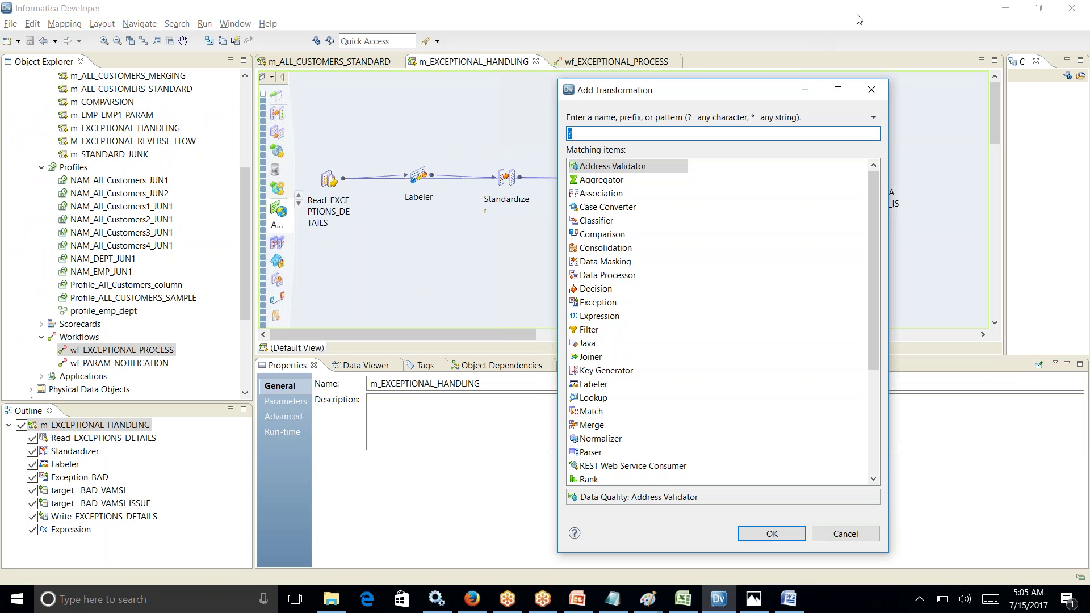
{"action": "left_click_drag", "start_coordinate": [766, 92], "coordinate": [701, 74]}
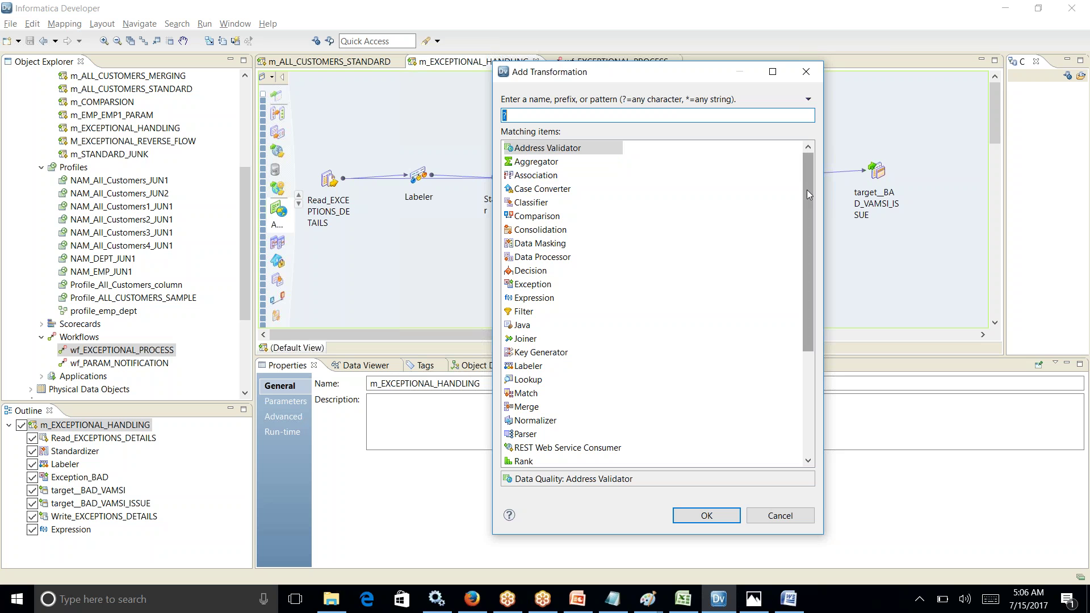
{"action": "left_click_drag", "start_coordinate": [806, 191], "coordinate": [811, 288]}
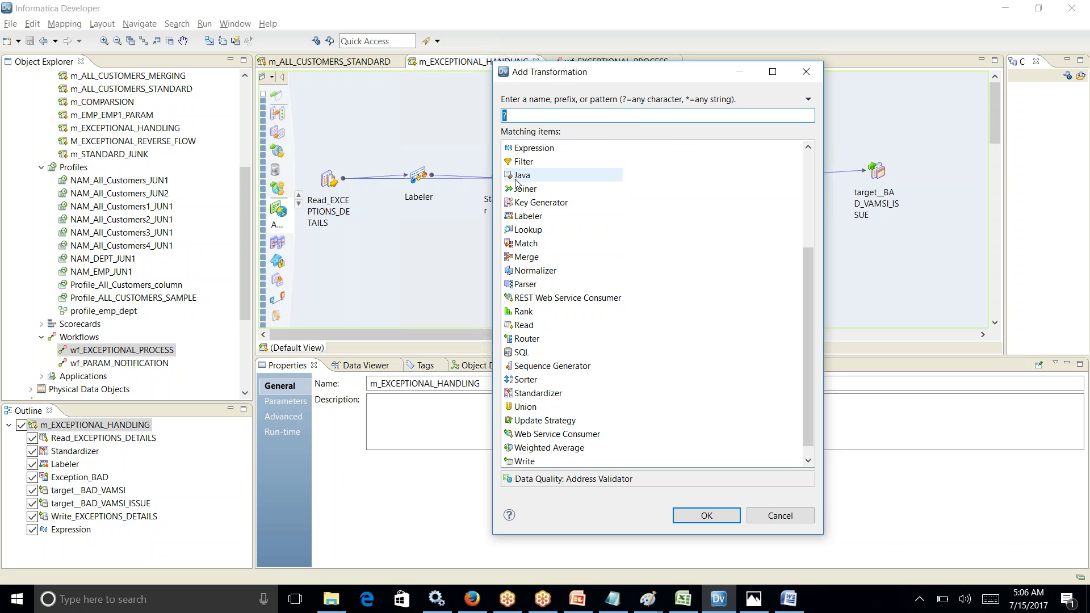
{"action": "left_click", "coordinate": [808, 147]}
{"action": "left_click", "coordinate": [808, 147]}
{"action": "left_click", "coordinate": [809, 147]}
{"action": "left_click", "coordinate": [808, 147]}
{"action": "left_click", "coordinate": [808, 147]}
{"action": "left_click", "coordinate": [808, 147]}
{"action": "left_click", "coordinate": [809, 147]}
{"action": "left_click", "coordinate": [808, 147]}
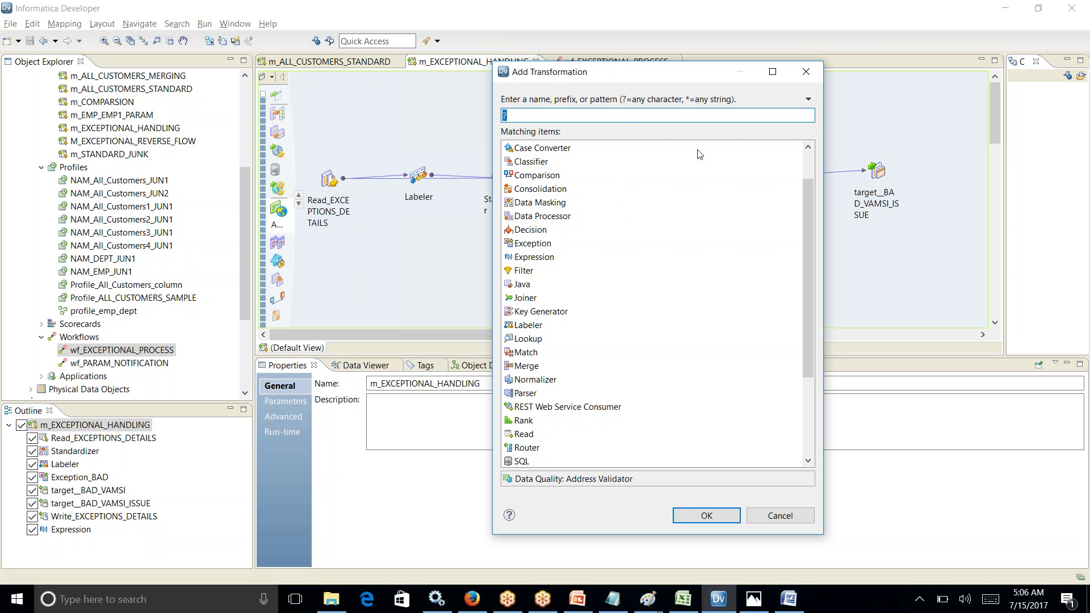
{"action": "left_click_drag", "start_coordinate": [804, 207], "coordinate": [803, 186]}
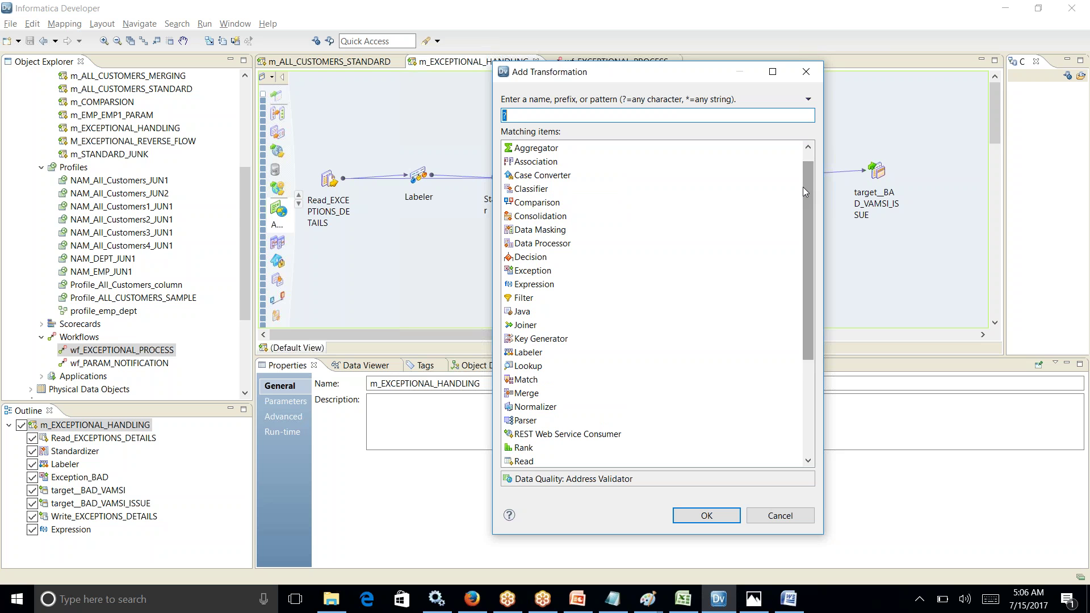
{"action": "left_click_drag", "start_coordinate": [809, 187], "coordinate": [809, 152]}
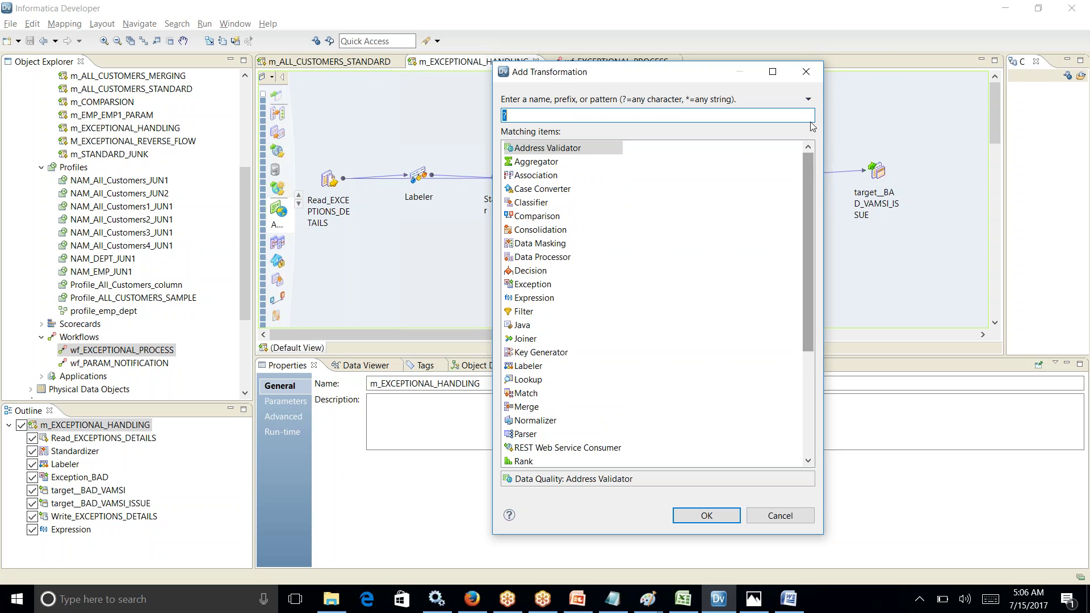
Step: Try Address Validator and the name patterns E and MA, then close Add Transformation without adding anything
{"action": "left_click", "coordinate": [556, 148]}
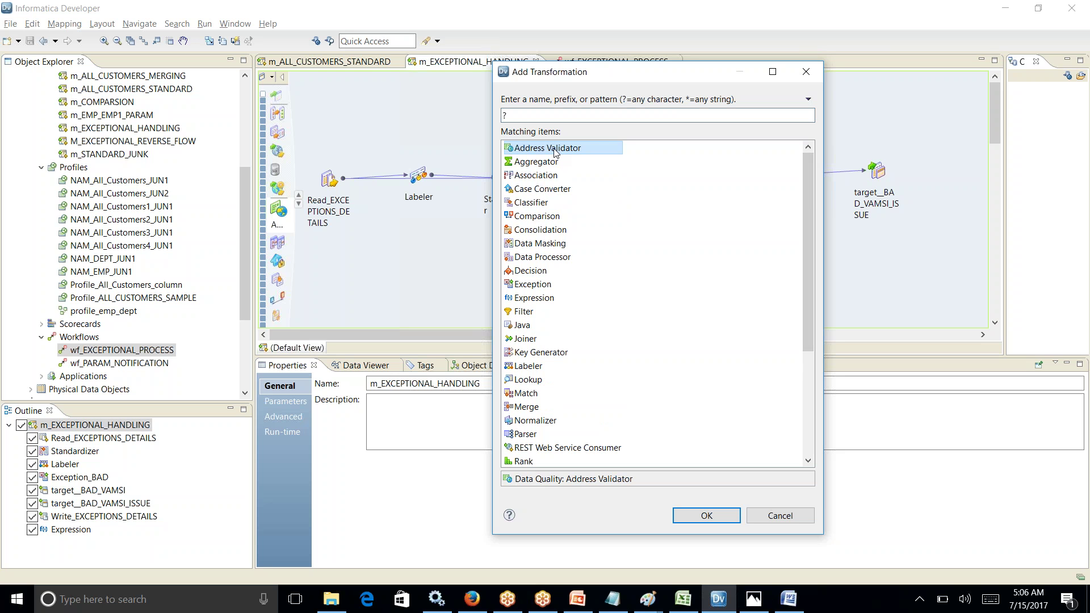
{"action": "left_click", "coordinate": [526, 114]}
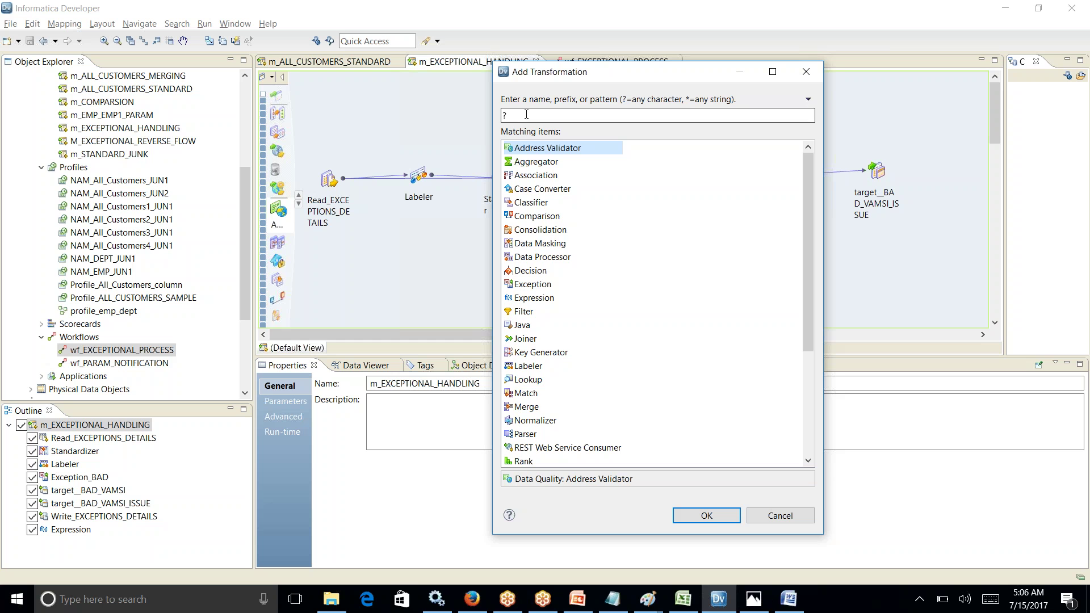
{"action": "type", "text": "E"}
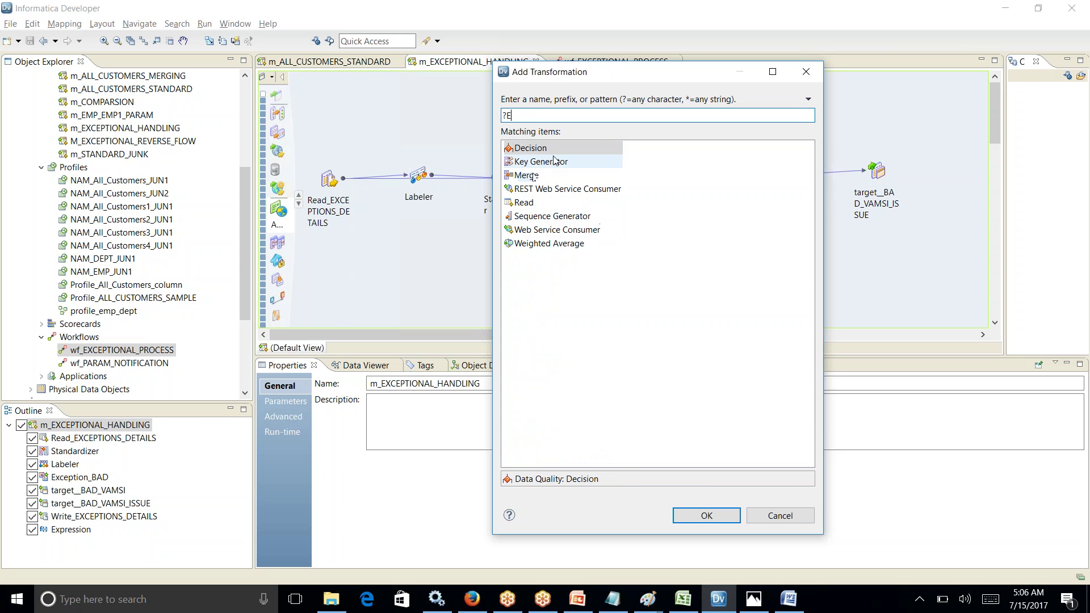
{"action": "key", "text": "BackSpace"}
{"action": "key", "text": "BackSpace"}
{"action": "type", "text": "E"}
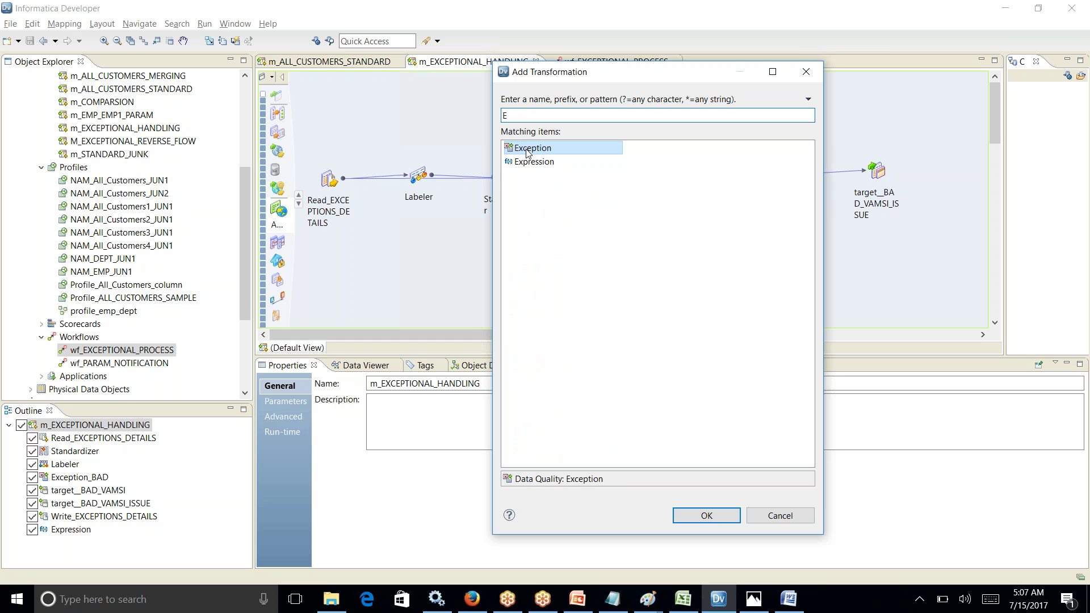
{"action": "key", "text": "BackSpace"}
{"action": "type", "text": "MA"}
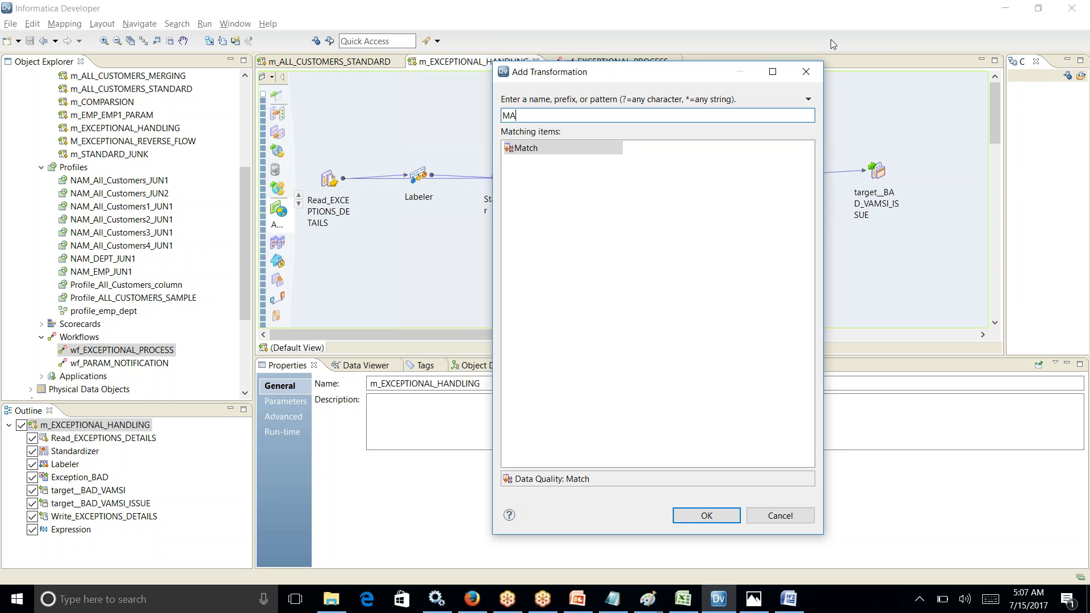
{"action": "left_click", "coordinate": [806, 71]}
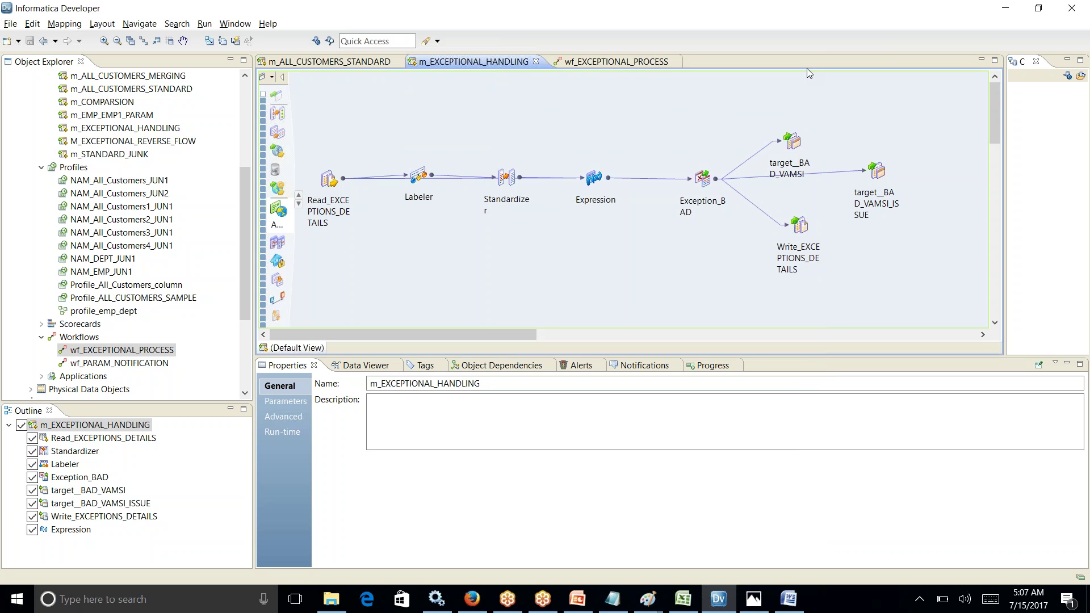
Step: Show the desktop, open the TUSHAR folder, and open the mTCH_pROCESS workbook in Excel
{"action": "key", "text": "super+d"}
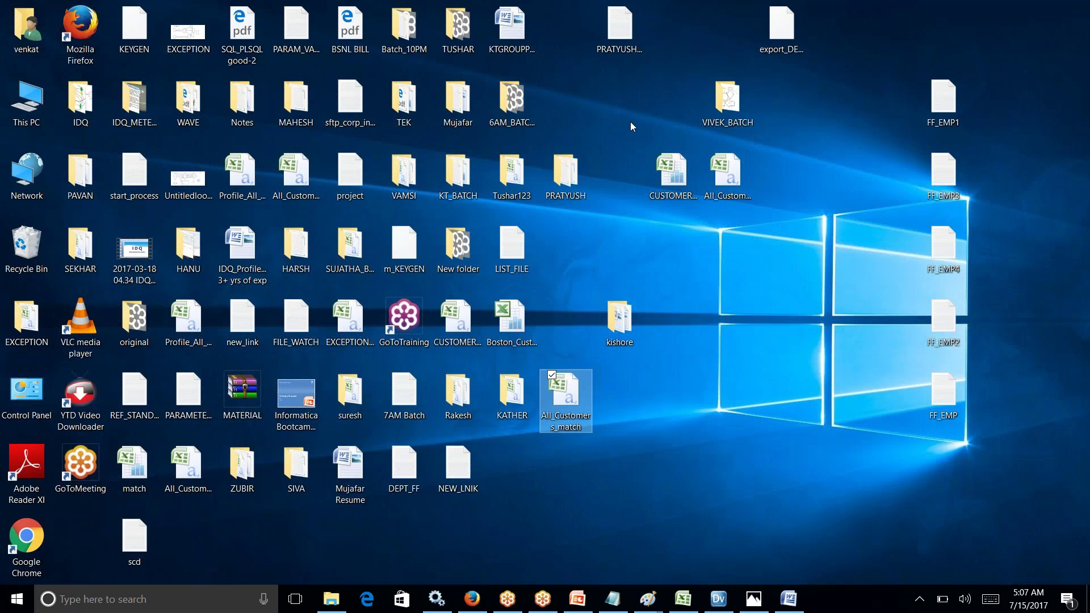
{"action": "left_click", "coordinate": [422, 147]}
{"action": "key", "text": "t"}
{"action": "key", "text": "t"}
{"action": "key", "text": "t"}
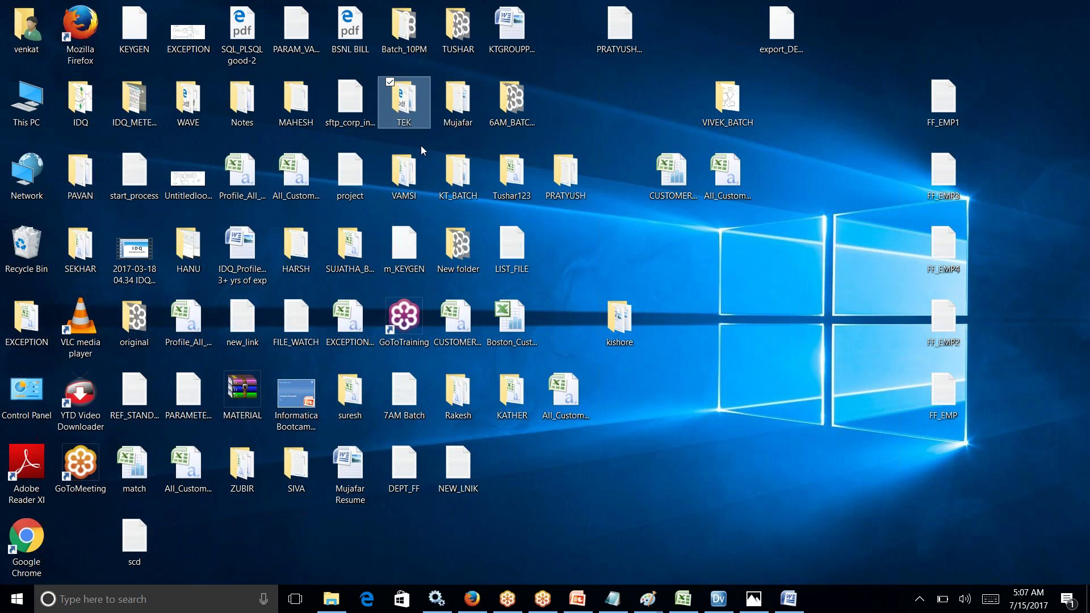
{"action": "key", "text": "t"}
{"action": "key", "text": "t"}
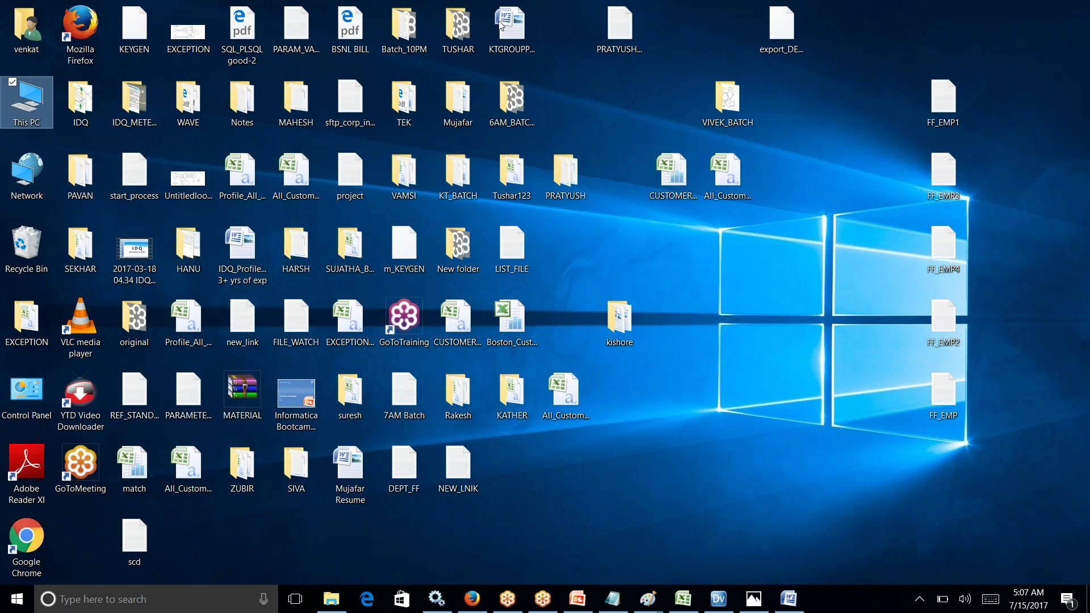
{"action": "left_click", "coordinate": [454, 23]}
{"action": "double_click", "coordinate": [454, 23]}
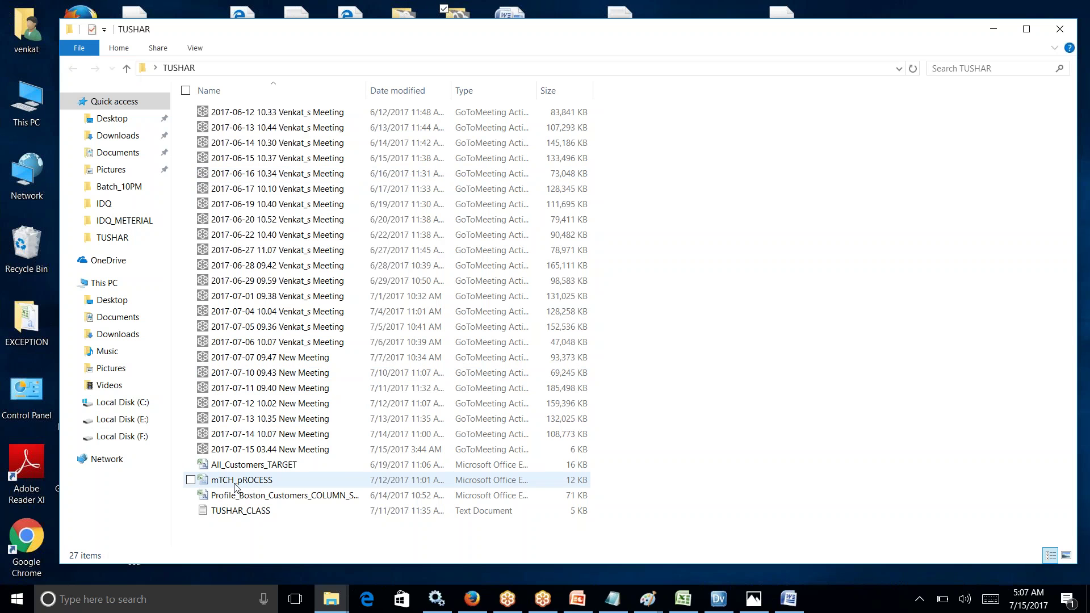
{"action": "double_click", "coordinate": [250, 483]}
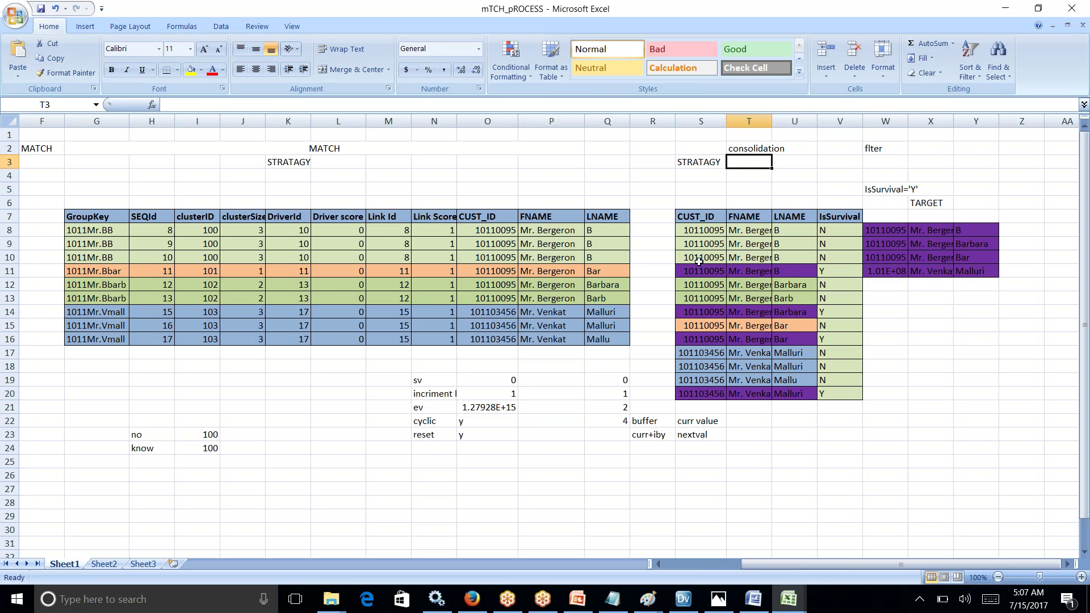
Step: Select the cluster 100 match rows G8:Q10 on Sheet1, then move to the blank Sheet2
{"action": "left_click_drag", "start_coordinate": [88, 230], "coordinate": [576, 253]}
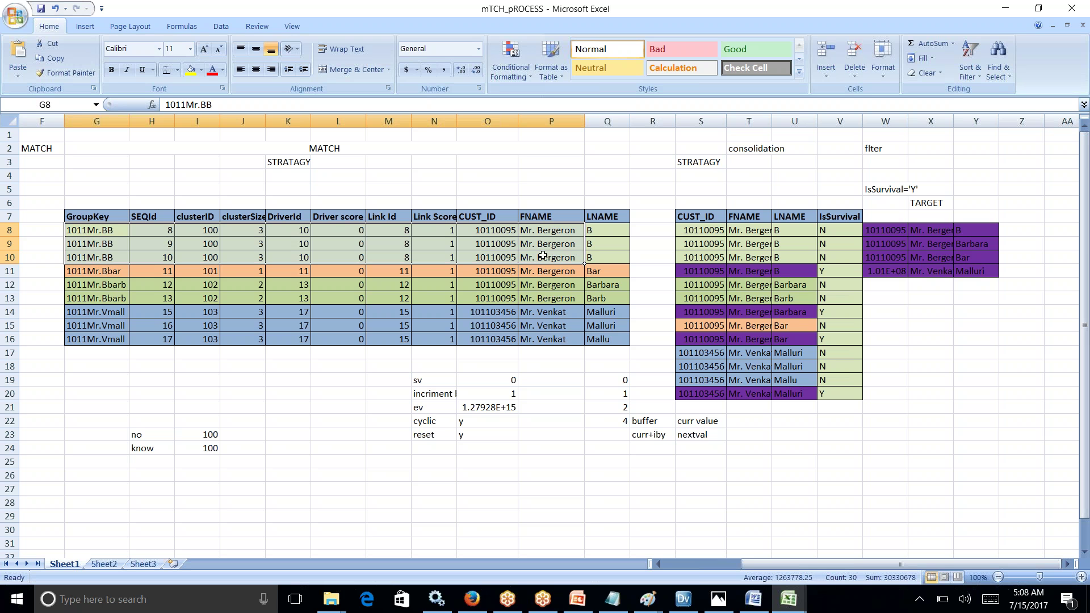
{"action": "left_click", "coordinate": [91, 233]}
{"action": "left_click_drag", "start_coordinate": [108, 232], "coordinate": [585, 259]}
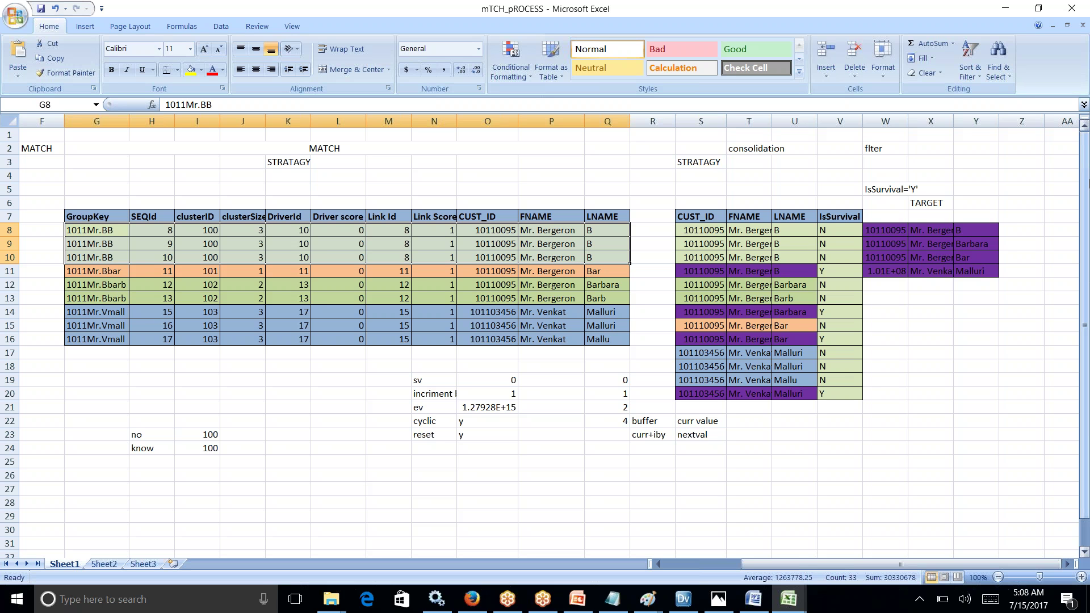
{"action": "left_click_drag", "start_coordinate": [1084, 326], "coordinate": [1084, 340]}
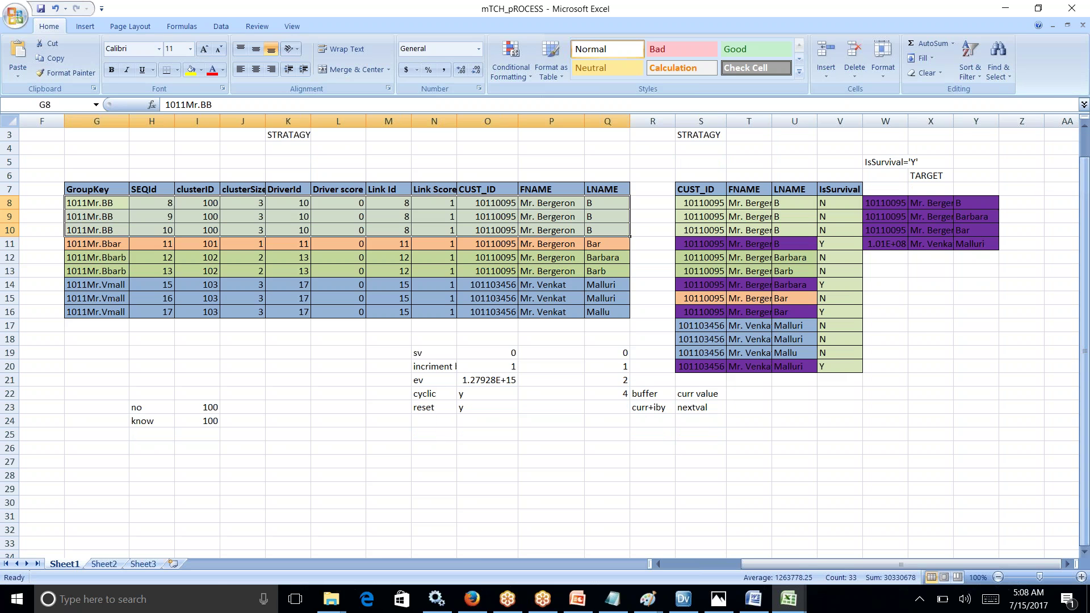
{"action": "left_click", "coordinate": [105, 565]}
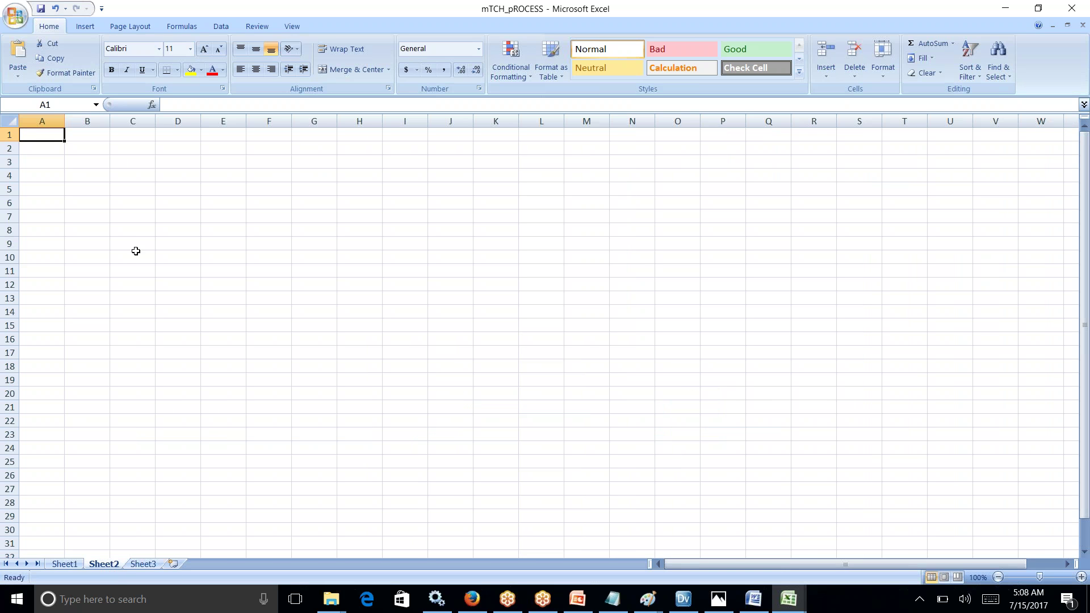
Step: Enter 100 in D6 and draft headers ID, NAME and ADD across D5:F5
{"action": "left_click", "coordinate": [177, 204]}
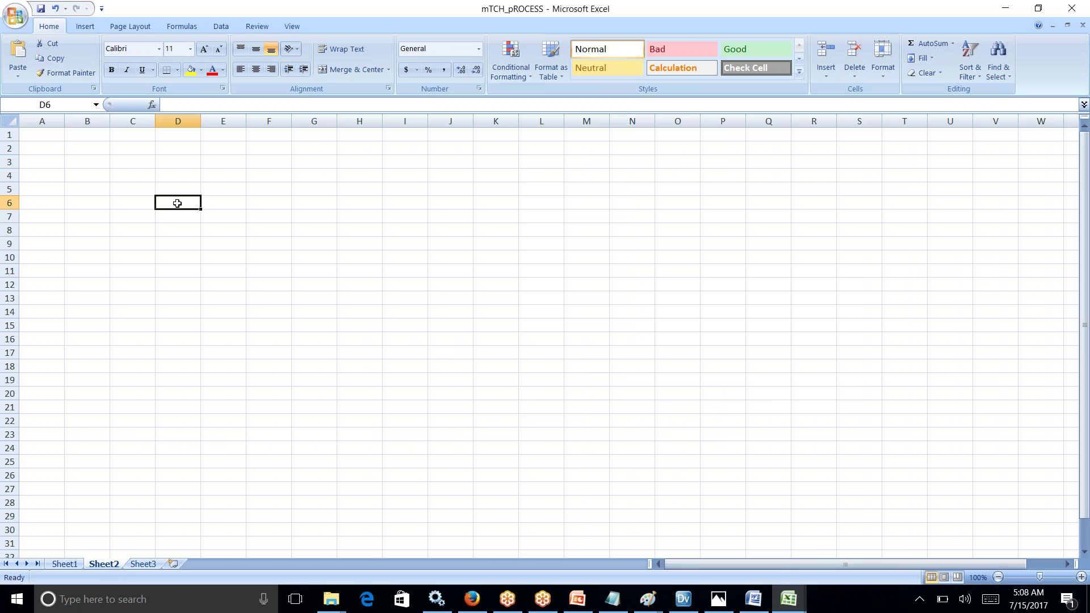
{"action": "type", "text": "100"}
{"action": "left_click", "coordinate": [175, 189]}
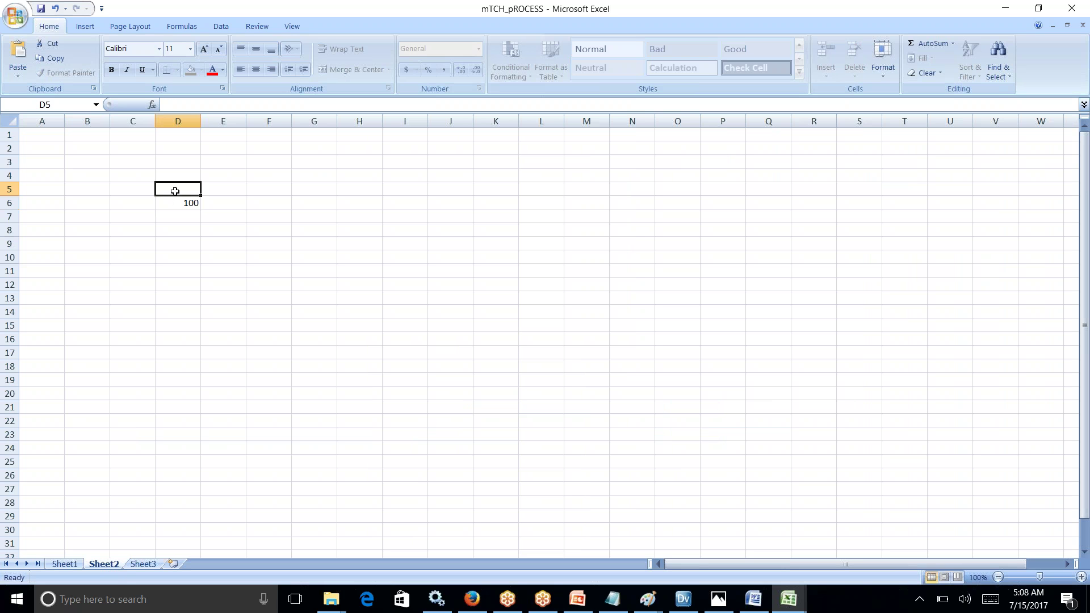
{"action": "type", "text": "ID"}
{"action": "key", "text": "Tab"}
{"action": "type", "text": "NAME"}
{"action": "key", "text": "Tab"}
{"action": "type", "text": "OC"}
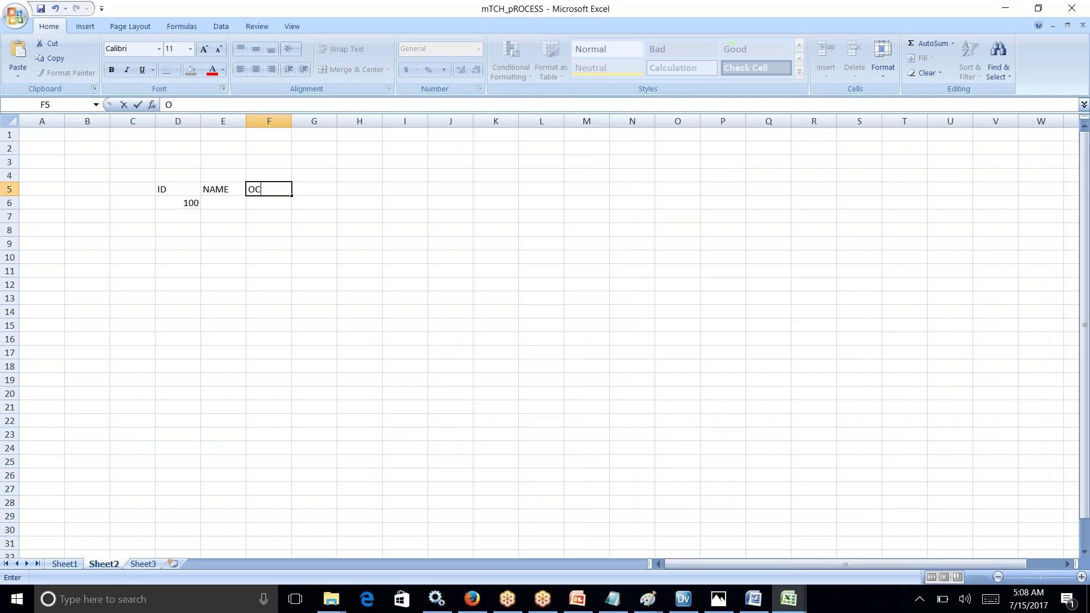
{"action": "key", "text": "BackSpace"}
{"action": "key", "text": "BackSpace"}
{"action": "type", "text": "ADD"}
Step: Correct the headers to FNAME in E5 and LNAME in F5, and add ADDRESS in G5
{"action": "left_click", "coordinate": [224, 190]}
{"action": "double_click", "coordinate": [223, 190]}
{"action": "type", "text": "FNAM"}
{"action": "key", "text": "BackSpace"}
{"action": "key", "text": "BackSpace"}
{"action": "key", "text": "BackSpace"}
{"action": "key", "text": "BackSpace"}
{"action": "key", "text": "BackSpace"}
{"action": "key", "text": "BackSpace"}
{"action": "key", "text": "BackSpace"}
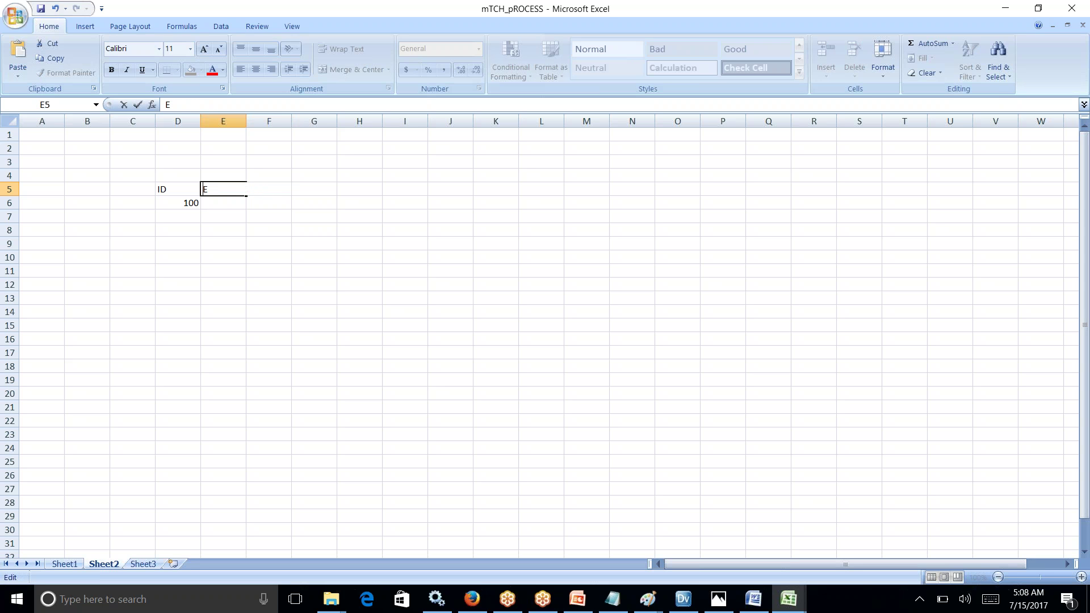
{"action": "type", "text": "FNAMEE"}
{"action": "left_click", "coordinate": [266, 202]}
{"action": "left_click", "coordinate": [270, 189]}
{"action": "type", "text": "LNAME"}
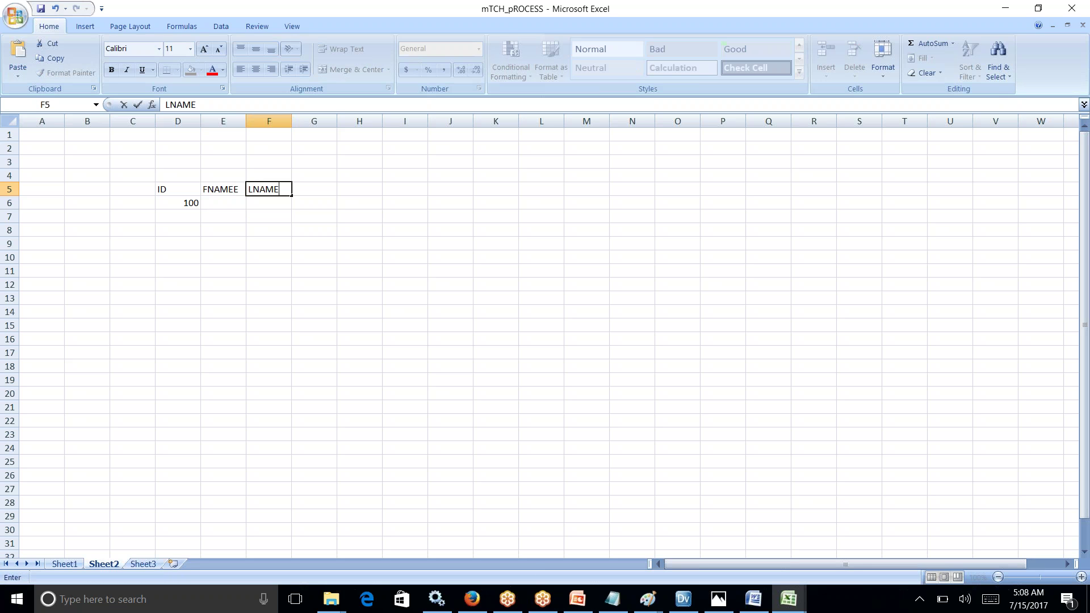
{"action": "left_click", "coordinate": [312, 189]}
{"action": "type", "text": "ADDRESS"}
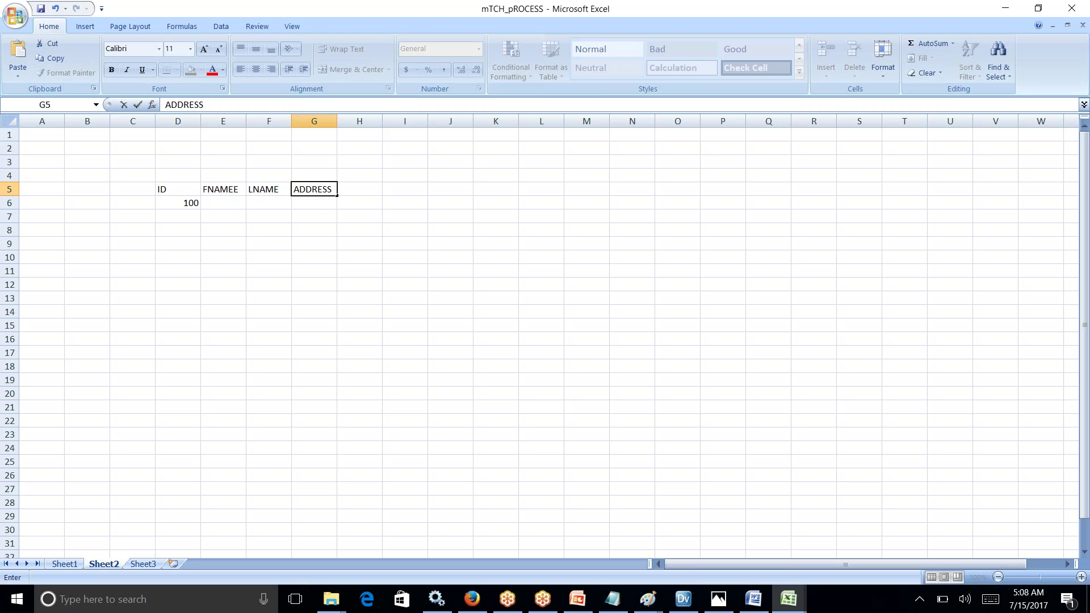
{"action": "left_click", "coordinate": [267, 233]}
Step: Make D5:G5 bold with yellow fill and All Borders
{"action": "left_click_drag", "start_coordinate": [175, 192], "coordinate": [313, 191]}
{"action": "key", "text": "ctrl+b"}
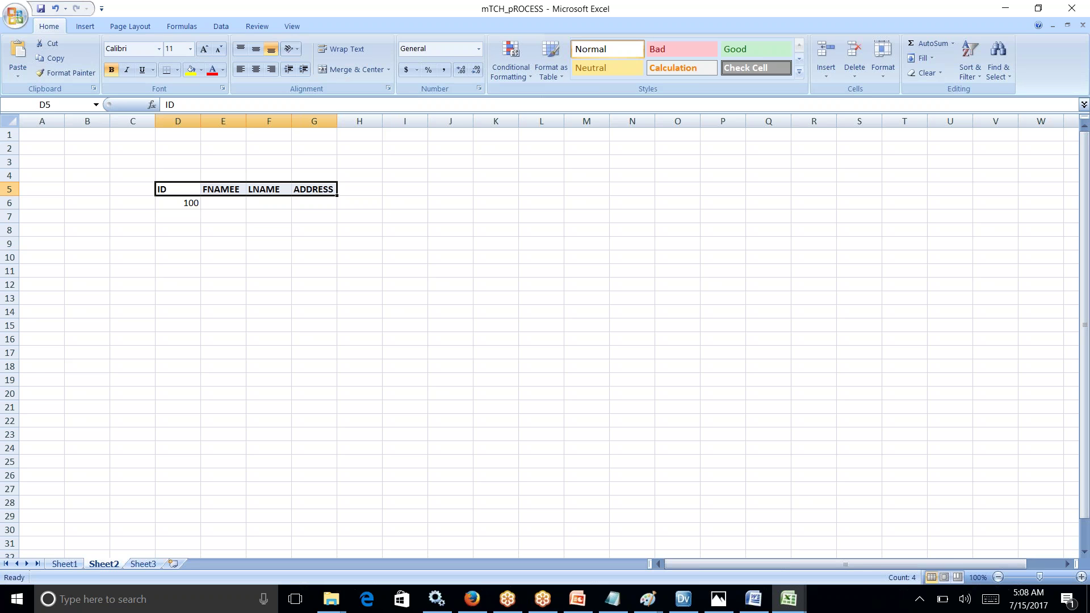
{"action": "left_click", "coordinate": [190, 69]}
{"action": "left_click", "coordinate": [177, 69]}
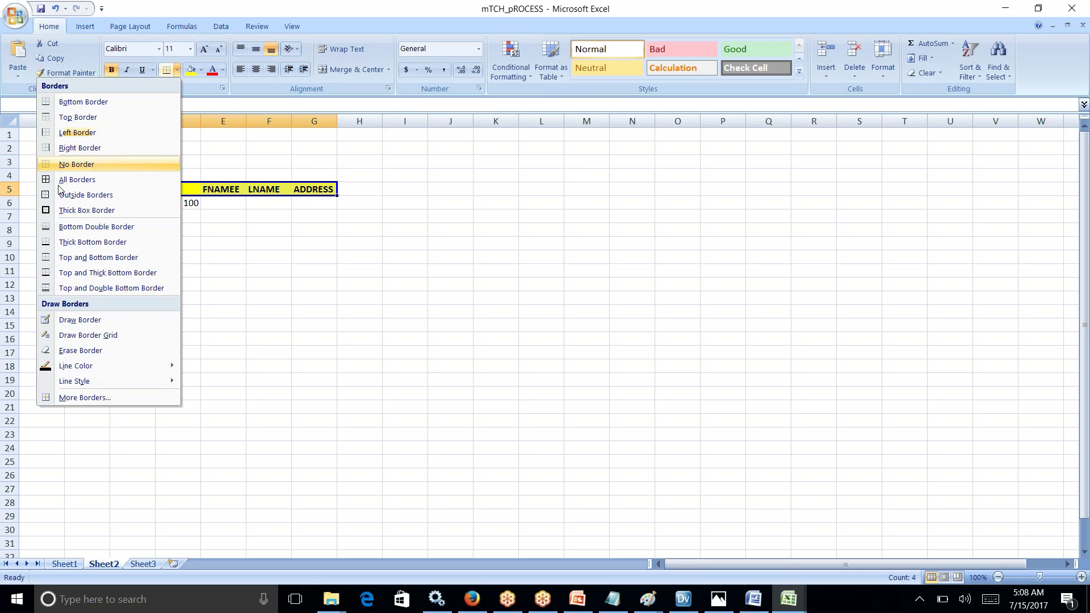
{"action": "left_click", "coordinate": [79, 180]}
{"action": "left_click", "coordinate": [289, 242]}
{"action": "left_click", "coordinate": [180, 218]}
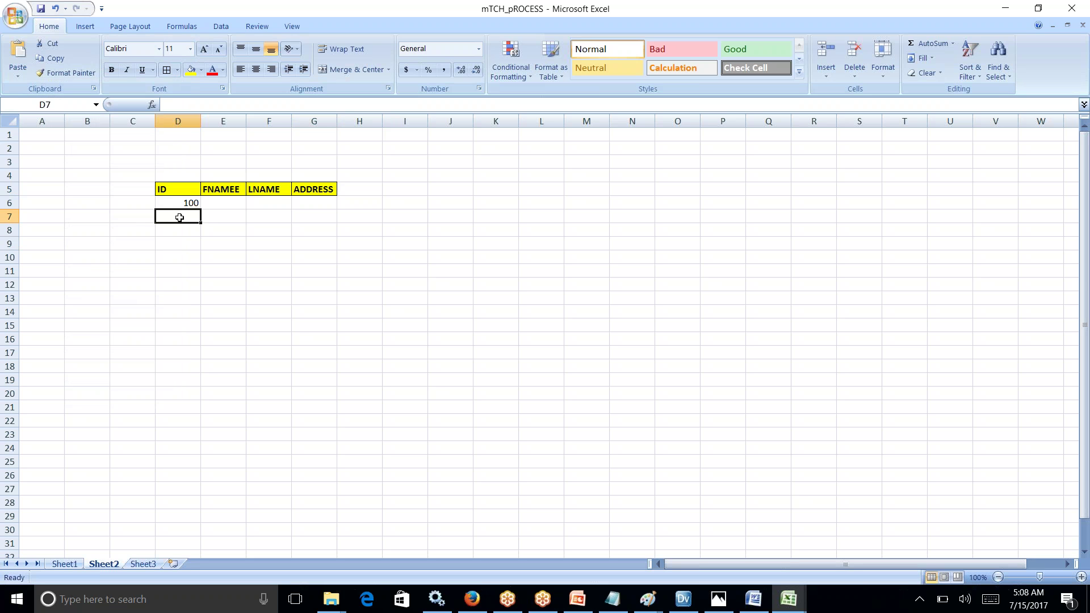
Step: Fill D7:D9 with 100 so column D holds four 100 IDs
{"action": "type", "text": "100"}
{"action": "key", "text": "Return"}
{"action": "type", "text": "100"}
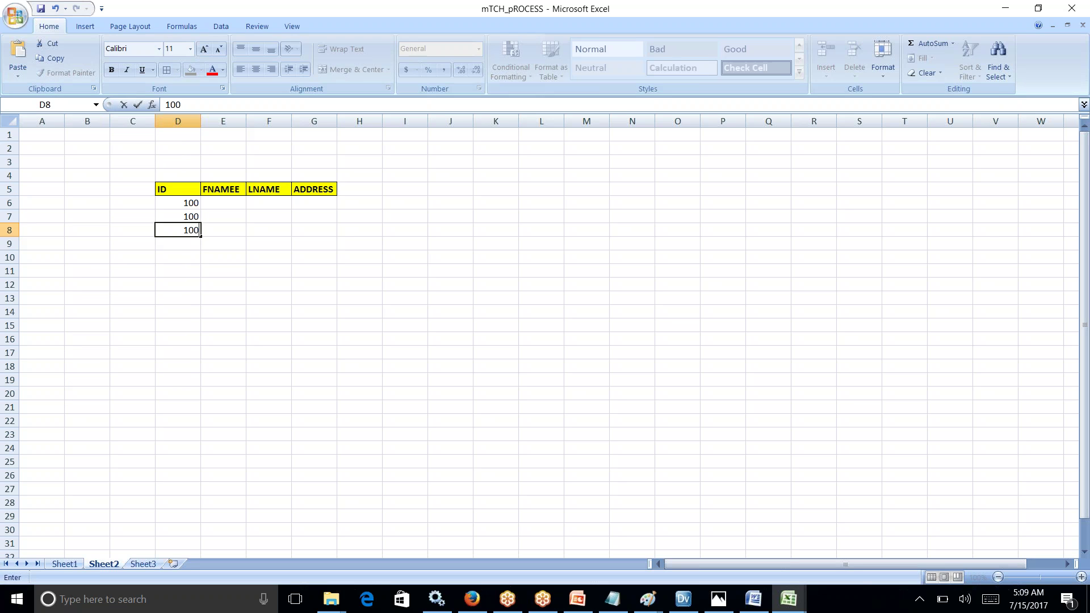
{"action": "key", "text": "Return"}
{"action": "type", "text": "100"}
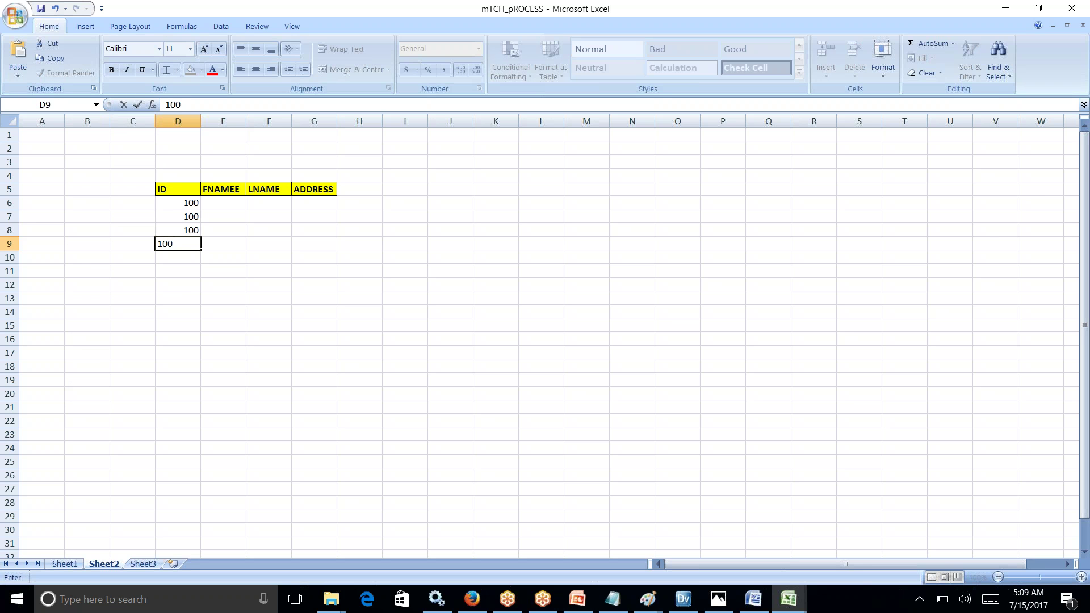
{"action": "left_click", "coordinate": [189, 287]}
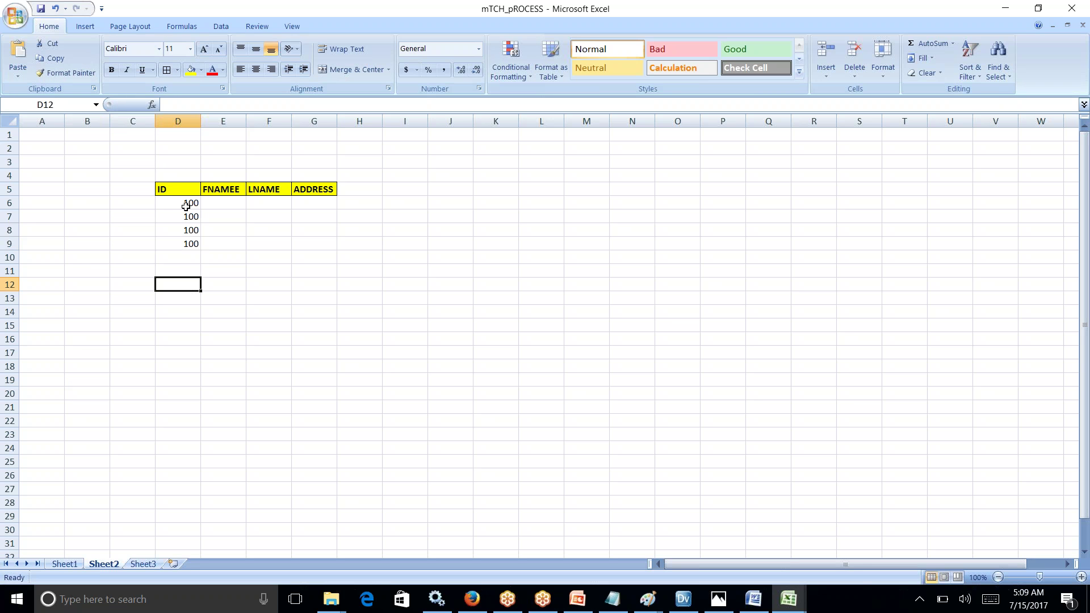
{"action": "left_click_drag", "start_coordinate": [185, 201], "coordinate": [180, 243]}
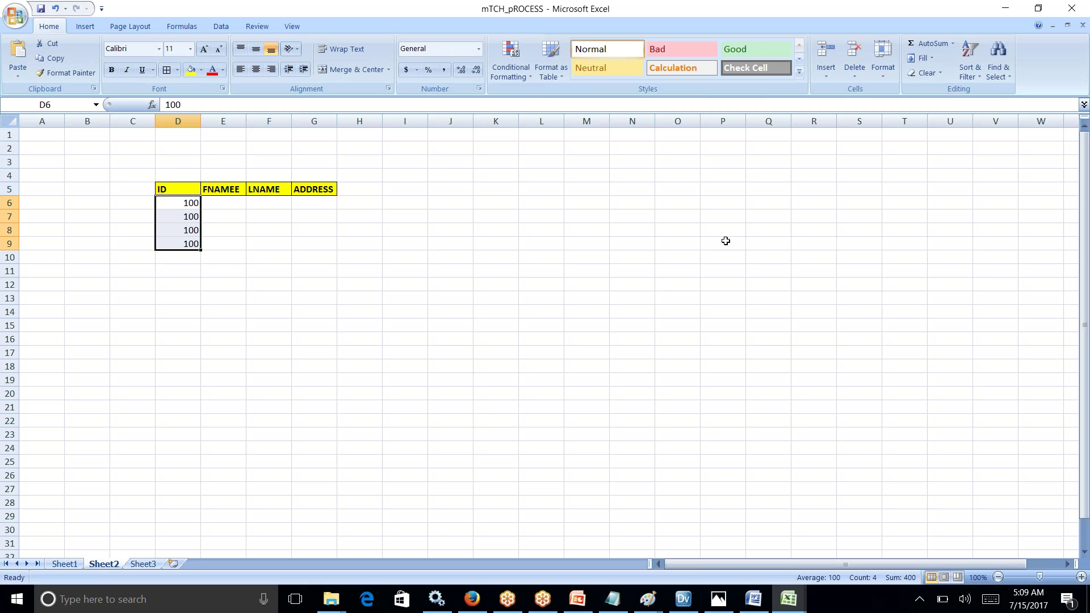
Step: Type a first name in Q9 and VODAFONE in R9 as scratch notes
{"action": "left_click", "coordinate": [757, 245]}
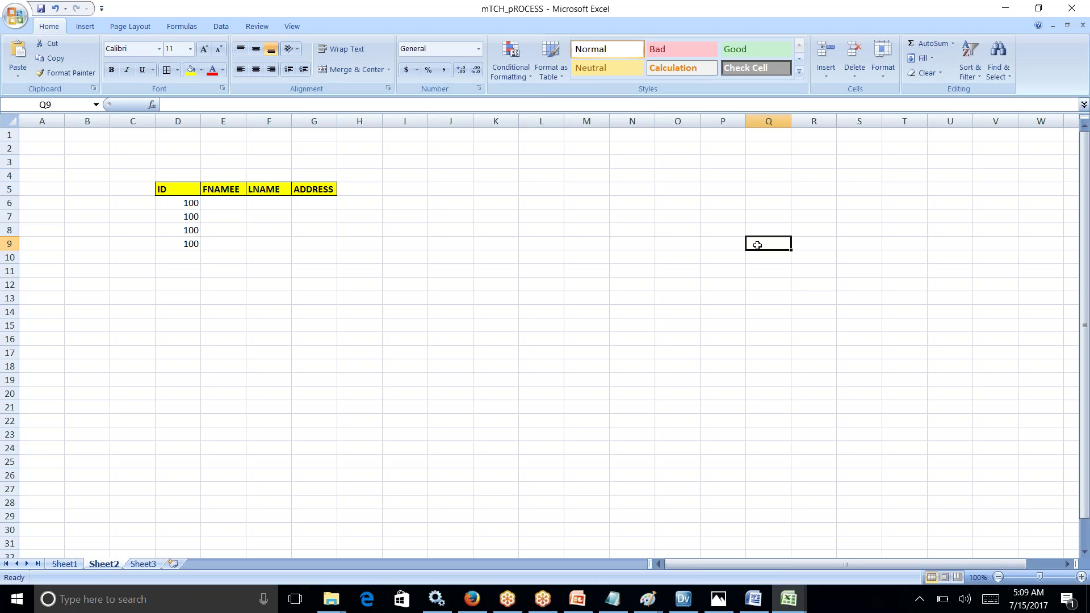
{"action": "type", "text": "SATISH"}
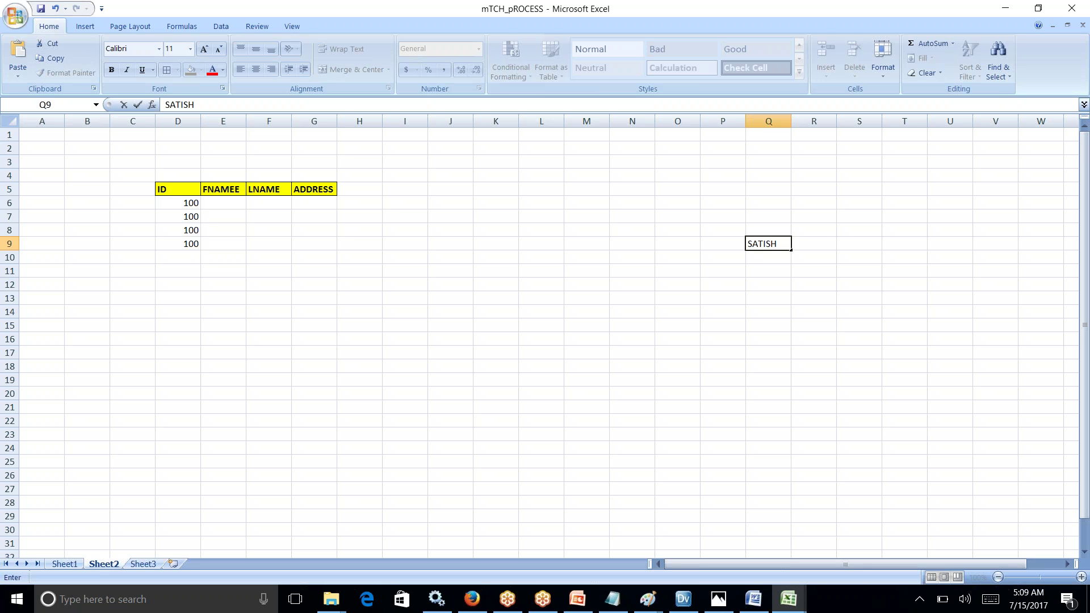
{"action": "left_click", "coordinate": [817, 243]}
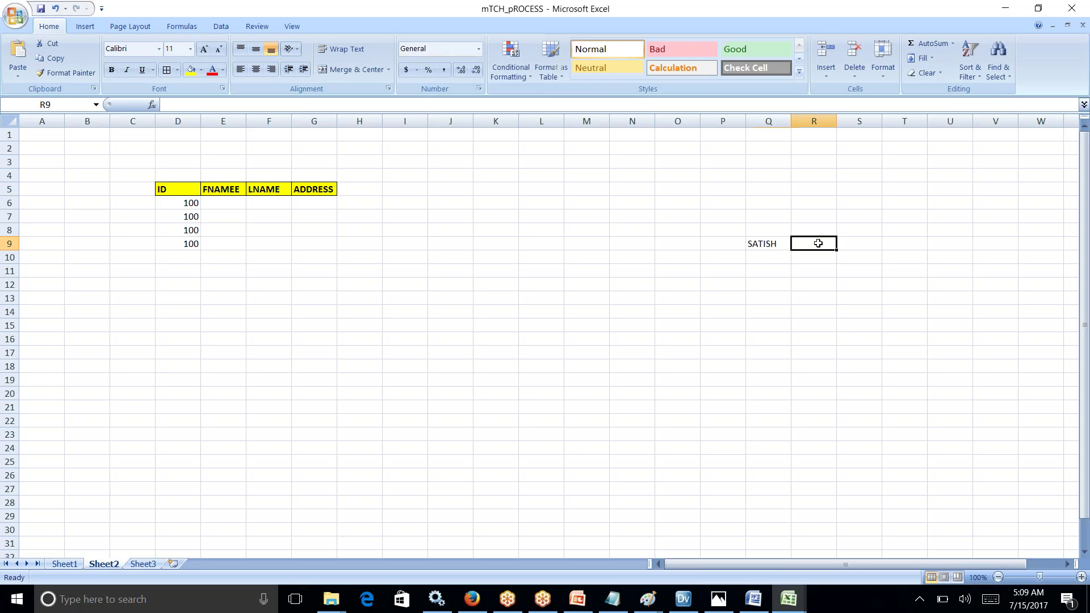
{"action": "type", "text": "VODAFOL"}
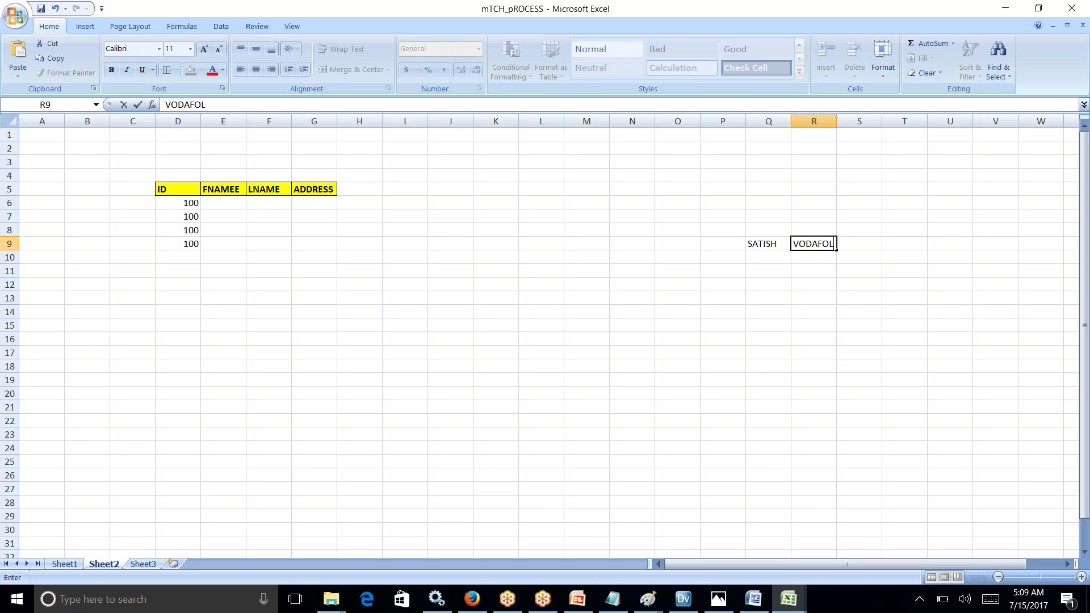
{"action": "key", "text": "BackSpace"}
{"action": "type", "text": "NE"}
{"action": "left_click", "coordinate": [165, 205]}
Step: Enter the first record's first name, last initial S and Bangalore address in E6:G6, then copy D6:G6
{"action": "left_click", "coordinate": [229, 202]}
{"action": "type", "text": "SATISH"}
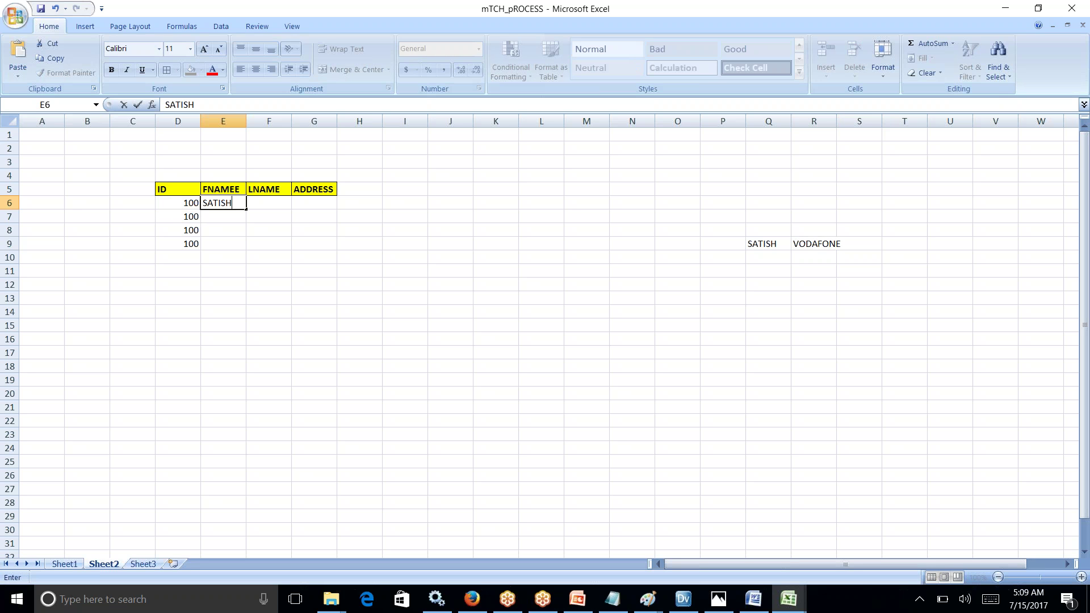
{"action": "left_click", "coordinate": [256, 203]}
{"action": "type", "text": "S"}
{"action": "left_click", "coordinate": [331, 208]}
{"action": "type", "text": "b"}
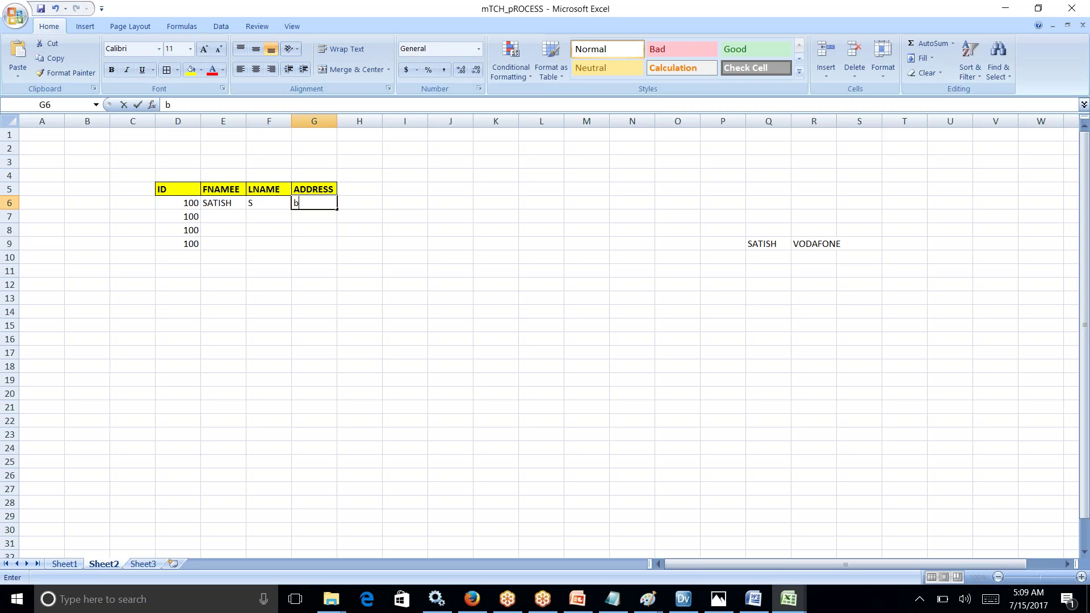
{"action": "type", "text": "ANGALORE"}
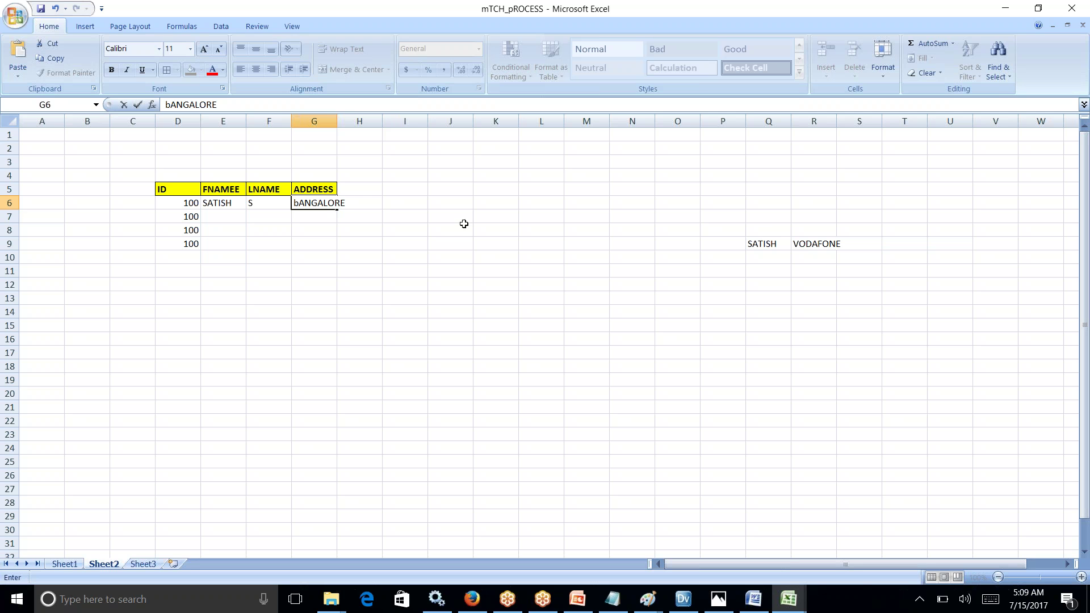
{"action": "left_click_drag", "start_coordinate": [180, 202], "coordinate": [325, 205]}
{"action": "key", "text": "ctrl+c"}
Step: Paste the copied first record starting at Q9
{"action": "left_click", "coordinate": [750, 242]}
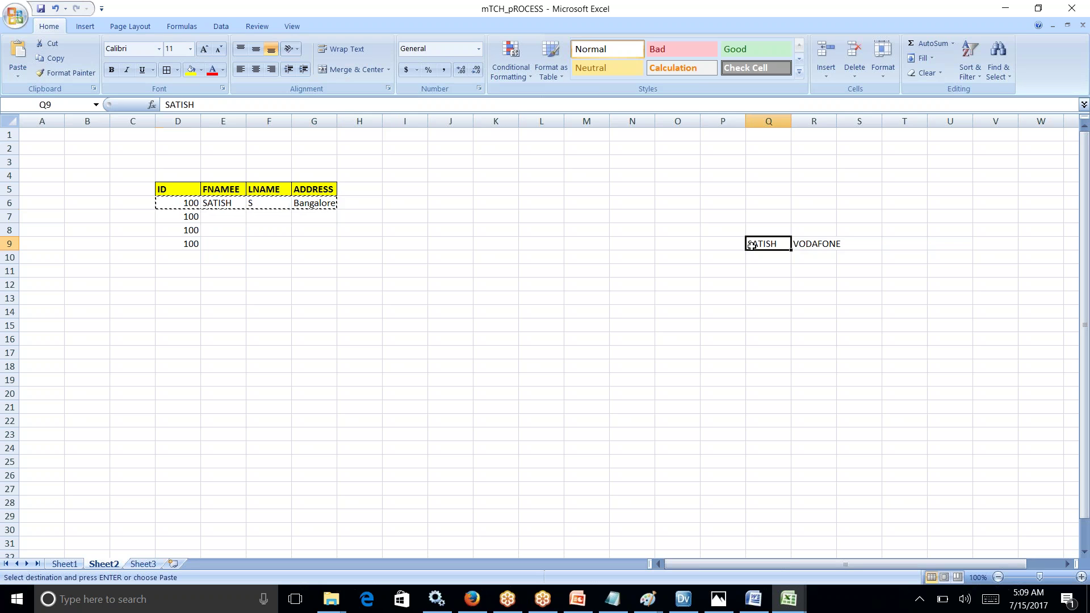
{"action": "key", "text": "ctrl+v"}
{"action": "left_click", "coordinate": [817, 339]}
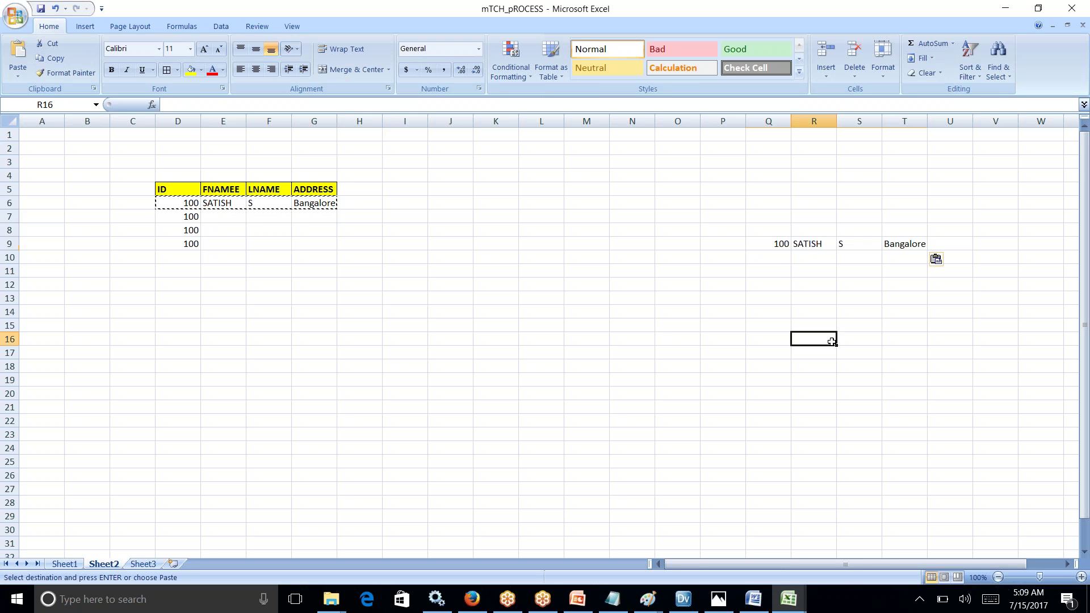
Step: Enter record 101 in Q13:T13 with ID 101, the first name and the address
{"action": "left_click", "coordinate": [778, 297]}
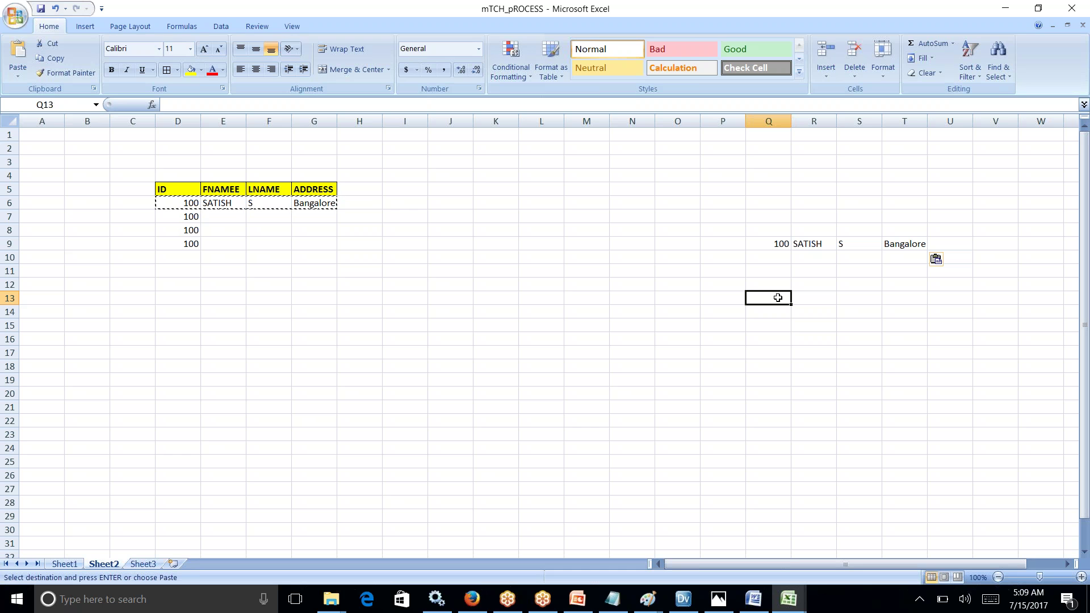
{"action": "type", "text": "101"}
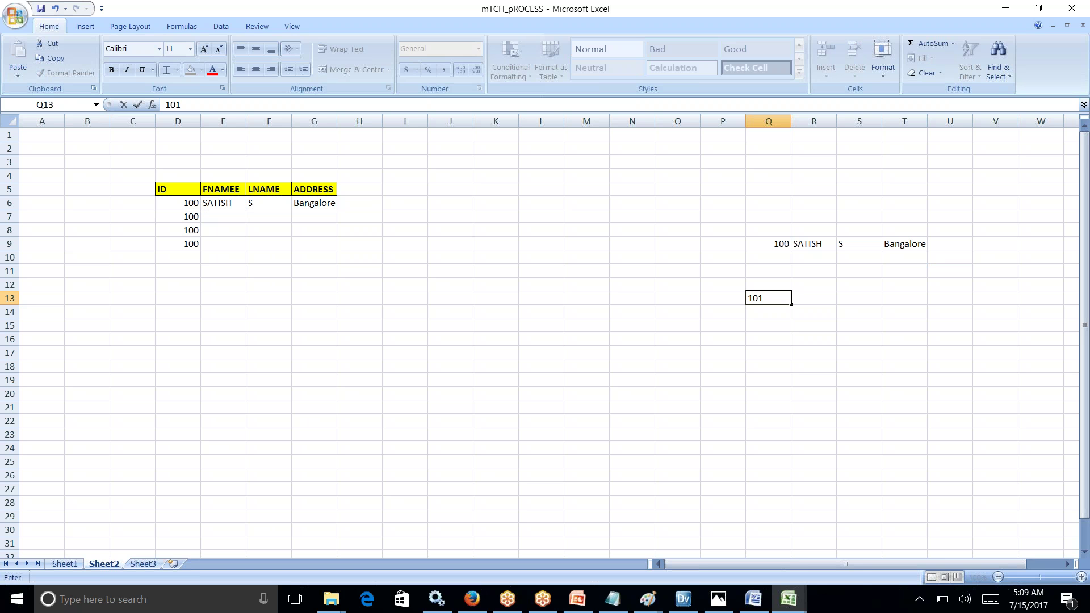
{"action": "left_click", "coordinate": [819, 302]}
{"action": "type", "text": "satish"}
{"action": "key", "text": "Tab"}
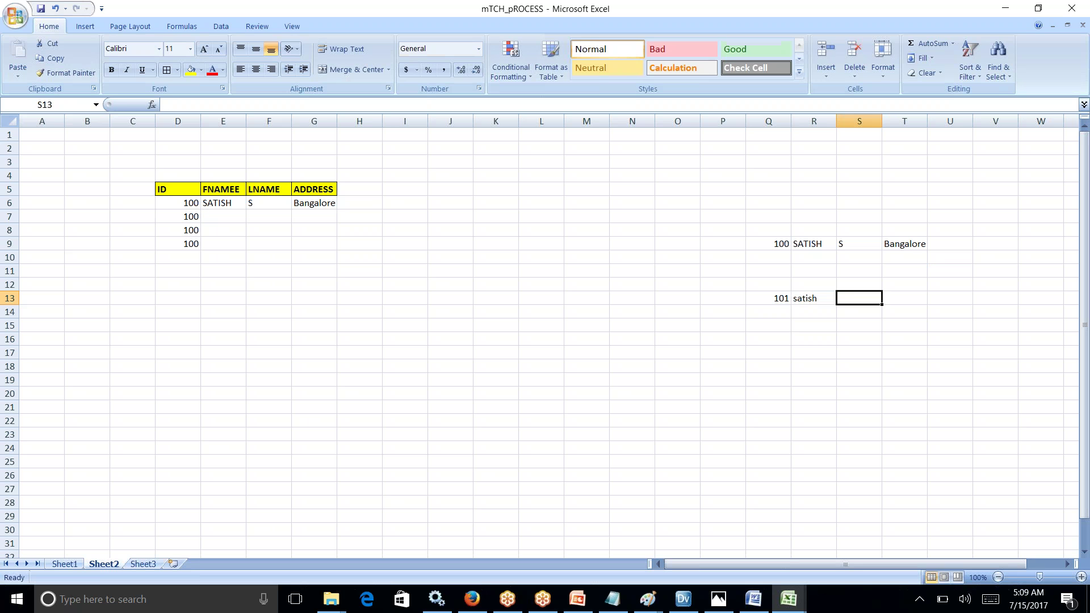
{"action": "type", "text": "satish"}
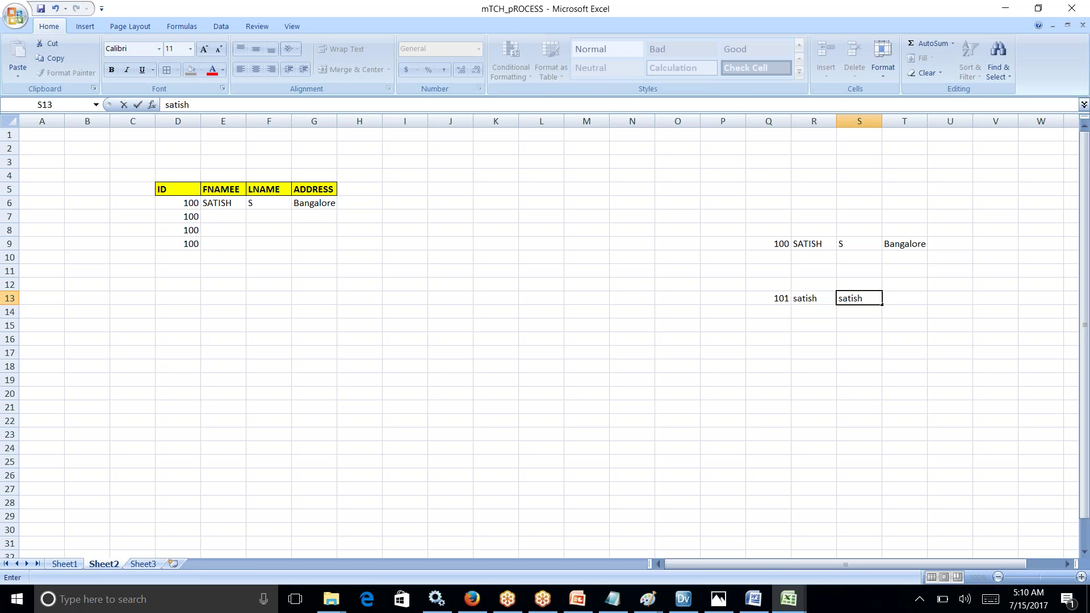
{"action": "key", "text": "Tab"}
{"action": "type", "text": "w"}
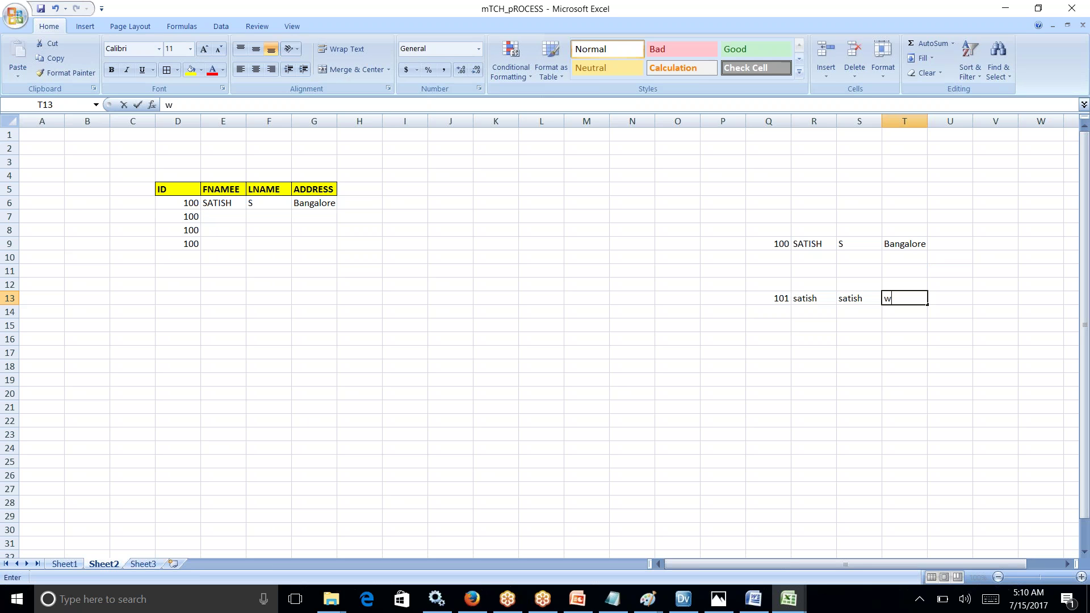
{"action": "type", "text": "hitefiled"}
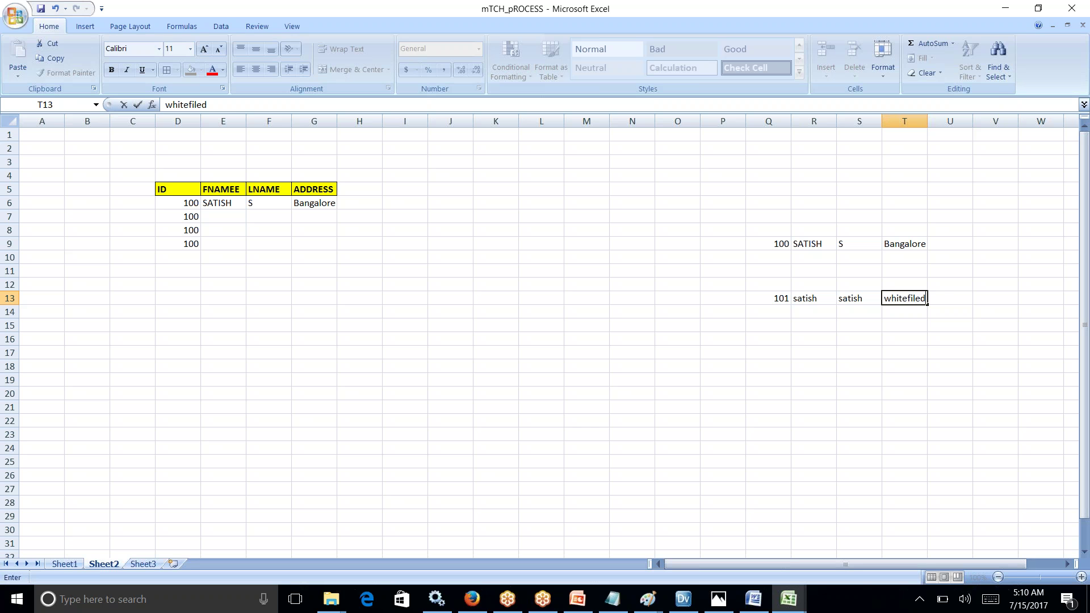
{"action": "type", "text": ",bangalore"}
{"action": "left_click", "coordinate": [715, 301]}
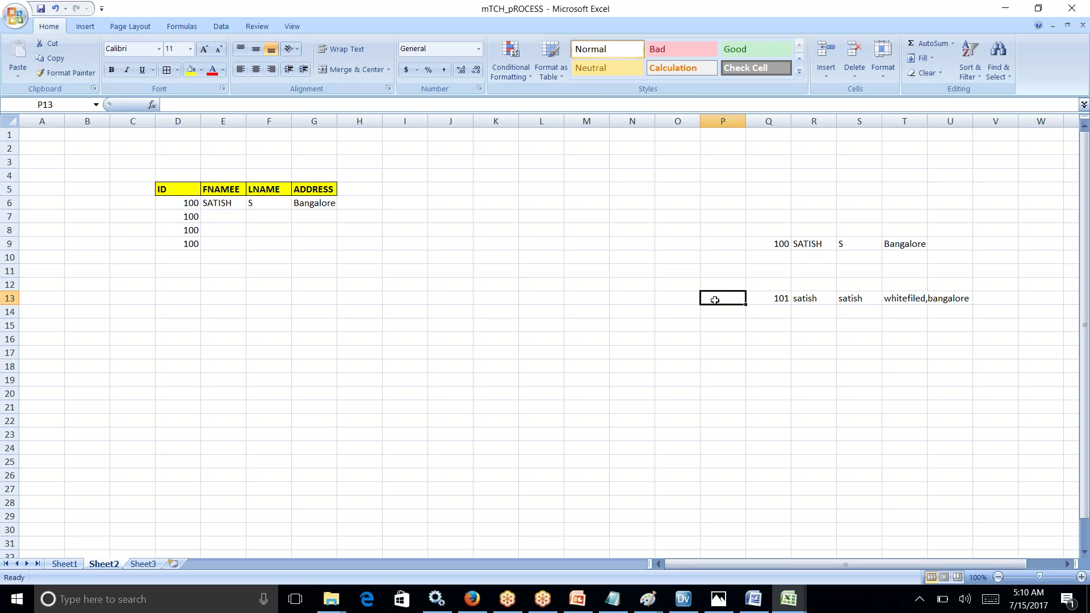
{"action": "left_click", "coordinate": [779, 299]}
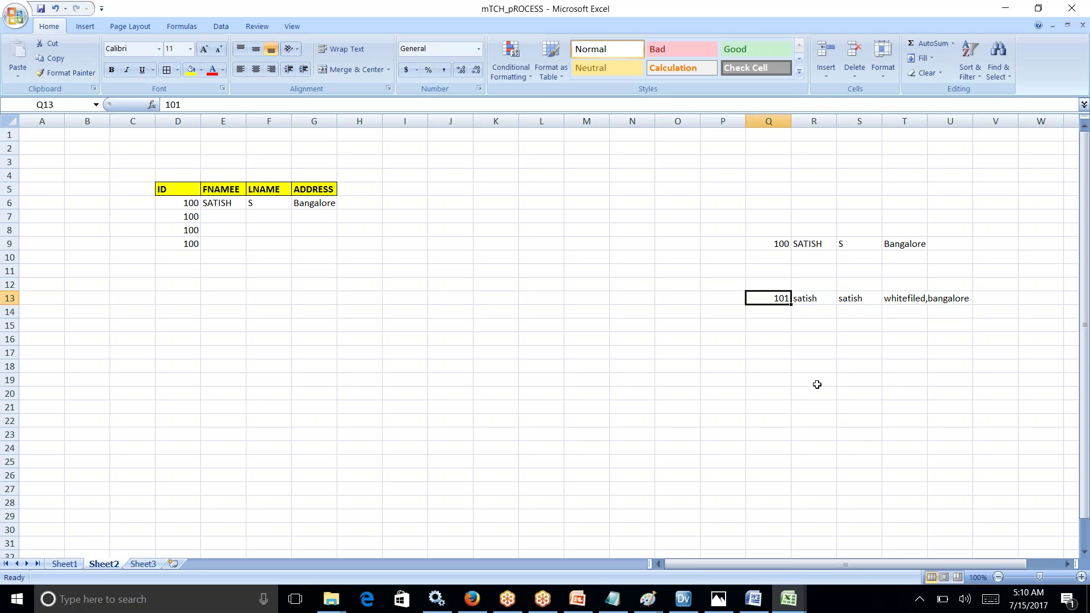
Step: Enter ID 102 in Q16 and the first name in R16, autofitting column R
{"action": "left_click", "coordinate": [777, 340]}
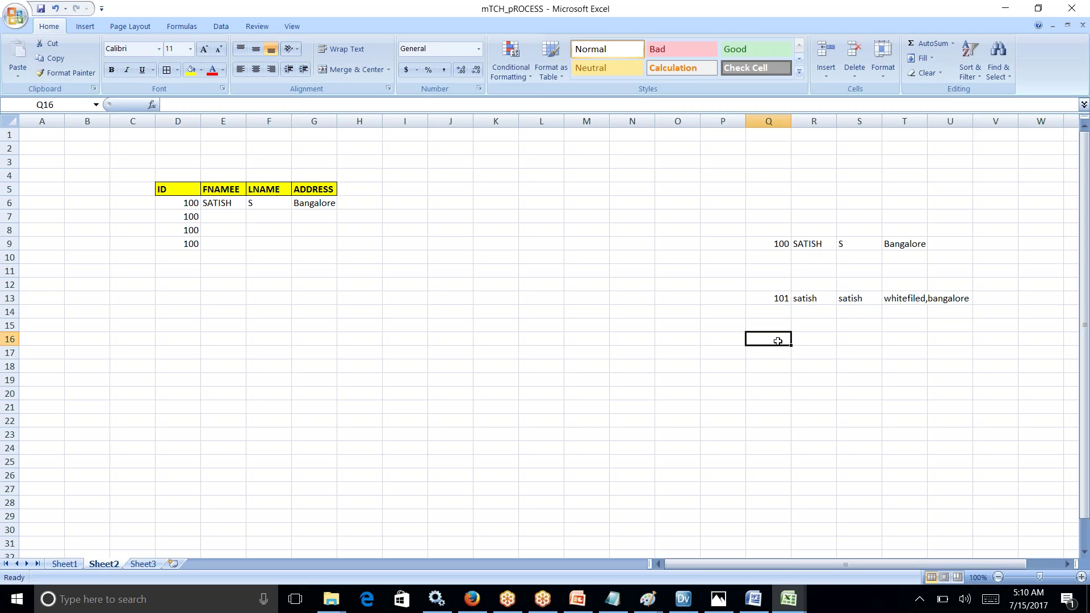
{"action": "type", "text": "docomo"}
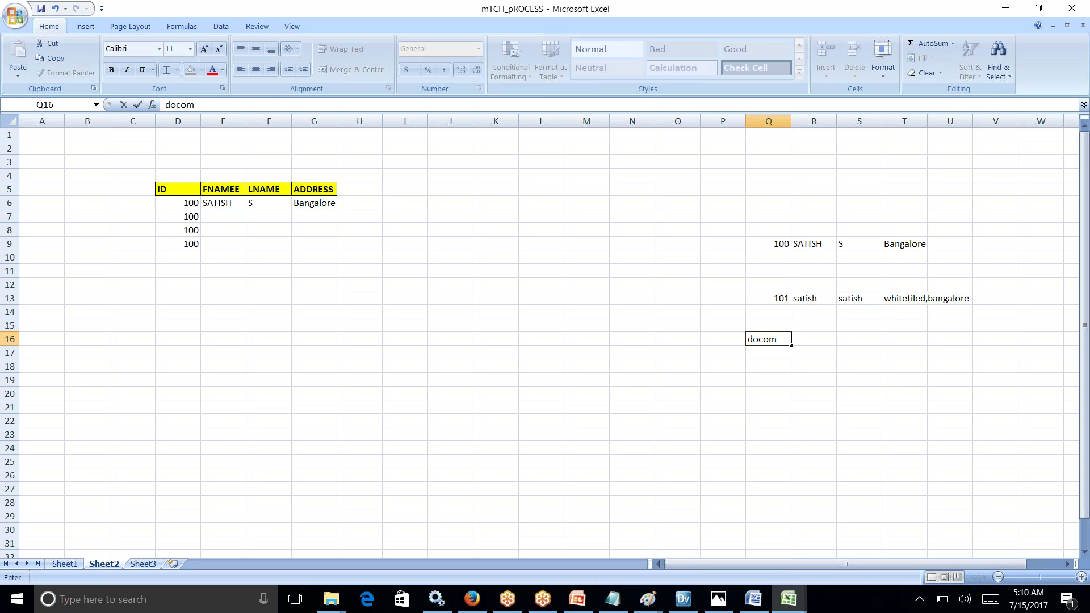
{"action": "key", "text": "BackSpace"}
{"action": "key", "text": "BackSpace"}
{"action": "key", "text": "BackSpace"}
{"action": "key", "text": "BackSpace"}
{"action": "key", "text": "BackSpace"}
{"action": "key", "text": "BackSpace"}
{"action": "type", "text": "102"}
{"action": "key", "text": "Return"}
{"action": "left_click", "coordinate": [782, 339]}
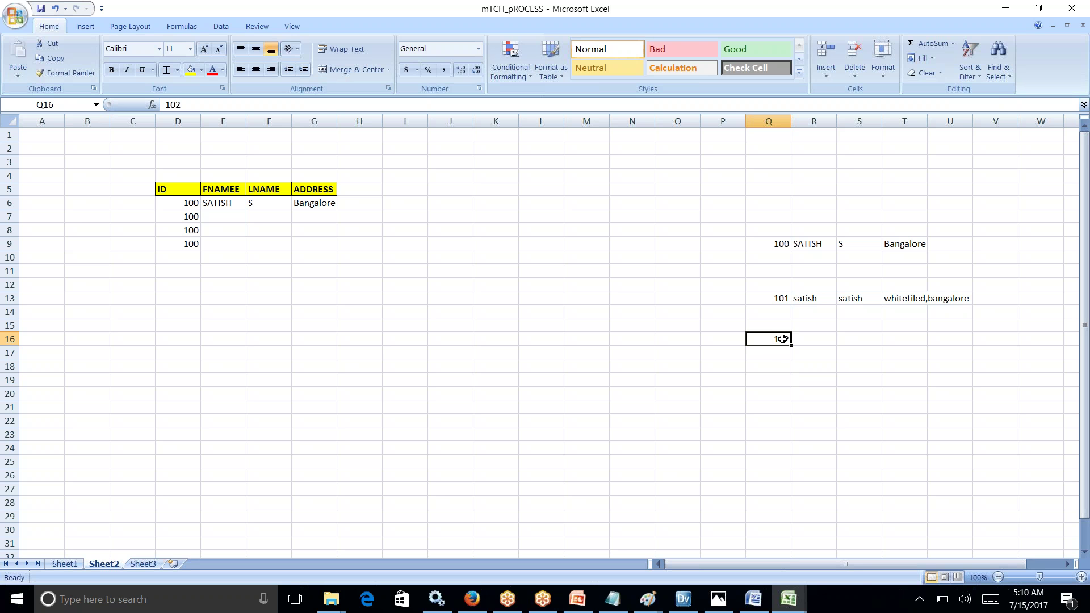
{"action": "left_click", "coordinate": [807, 341]}
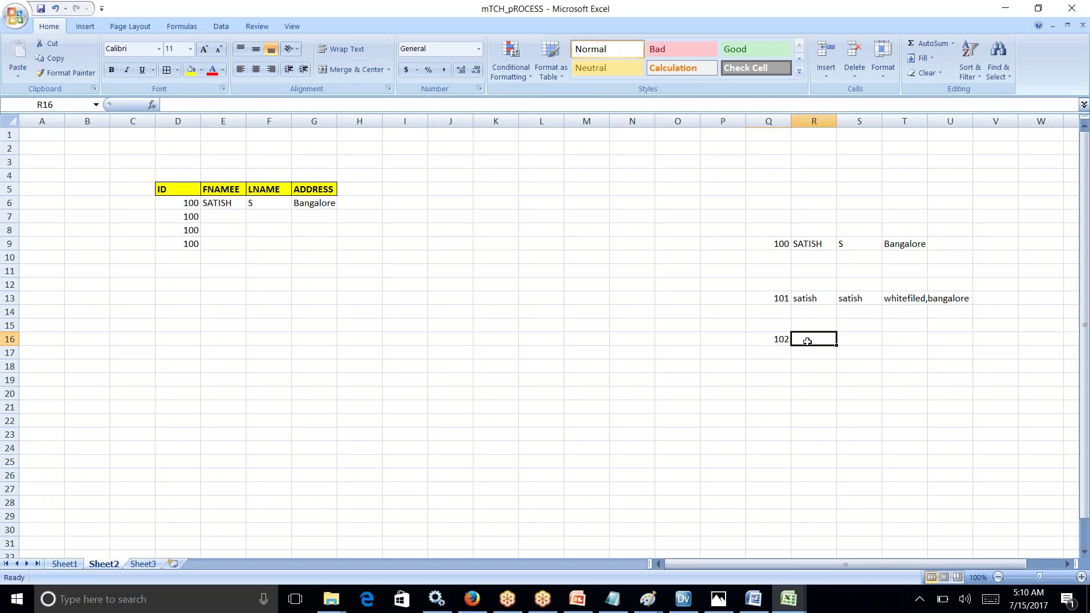
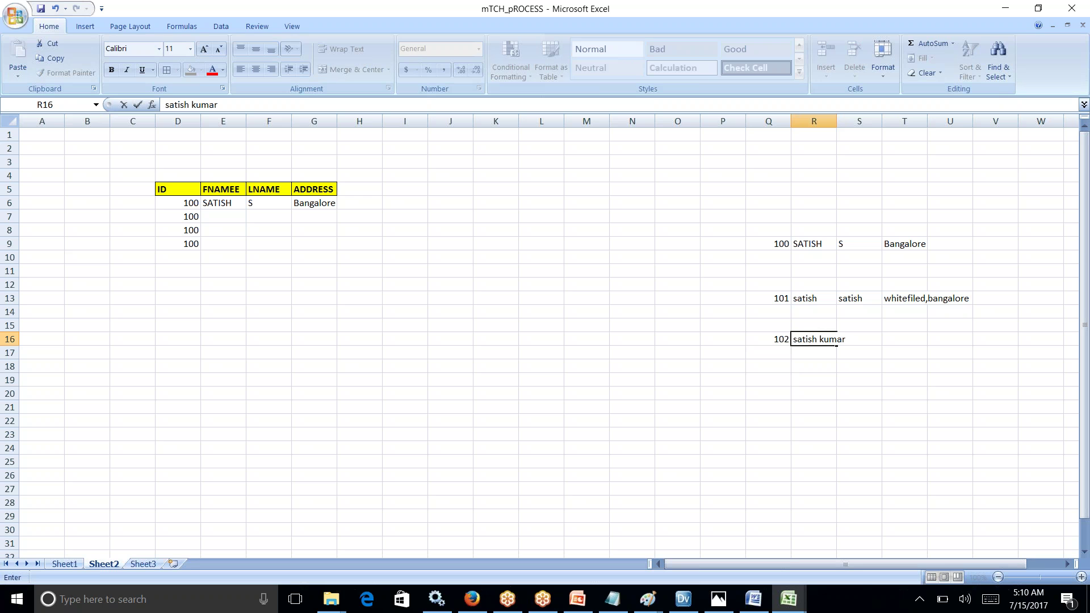
{"action": "left_click", "coordinate": [813, 121]}
{"action": "double_click", "coordinate": [836, 121]}
Step: Enter last name s in S16 and the full Karnataka address in T16
{"action": "left_click", "coordinate": [878, 343]}
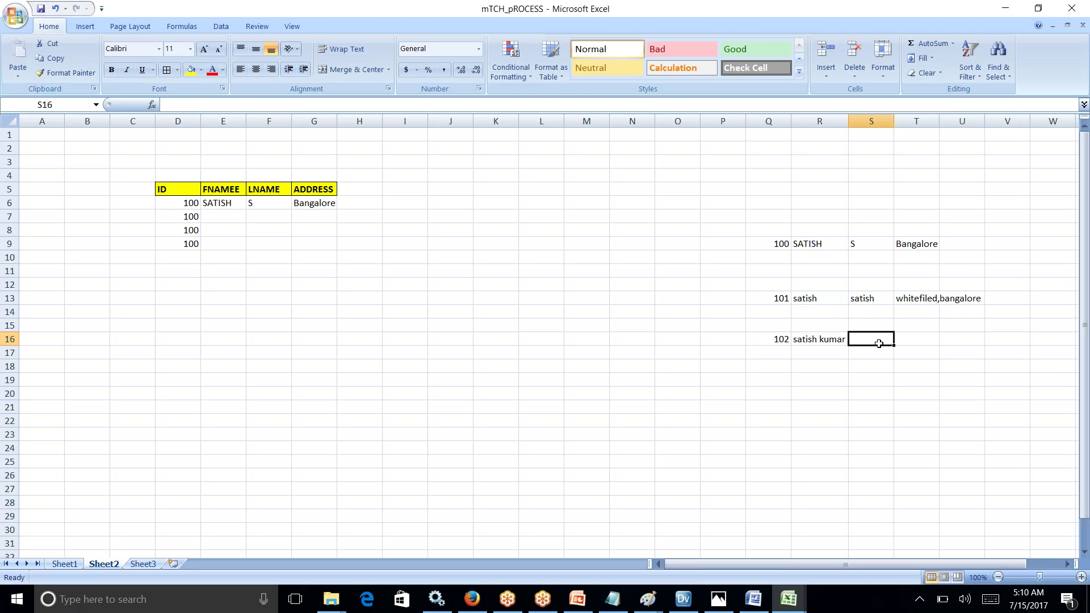
{"action": "type", "text": "s"}
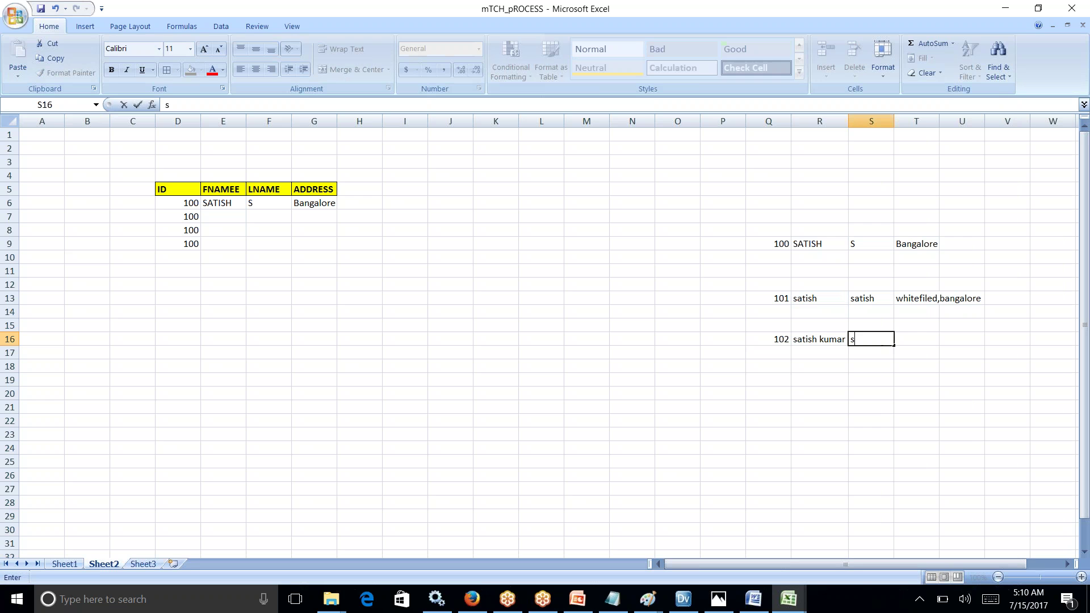
{"action": "left_click", "coordinate": [914, 340]}
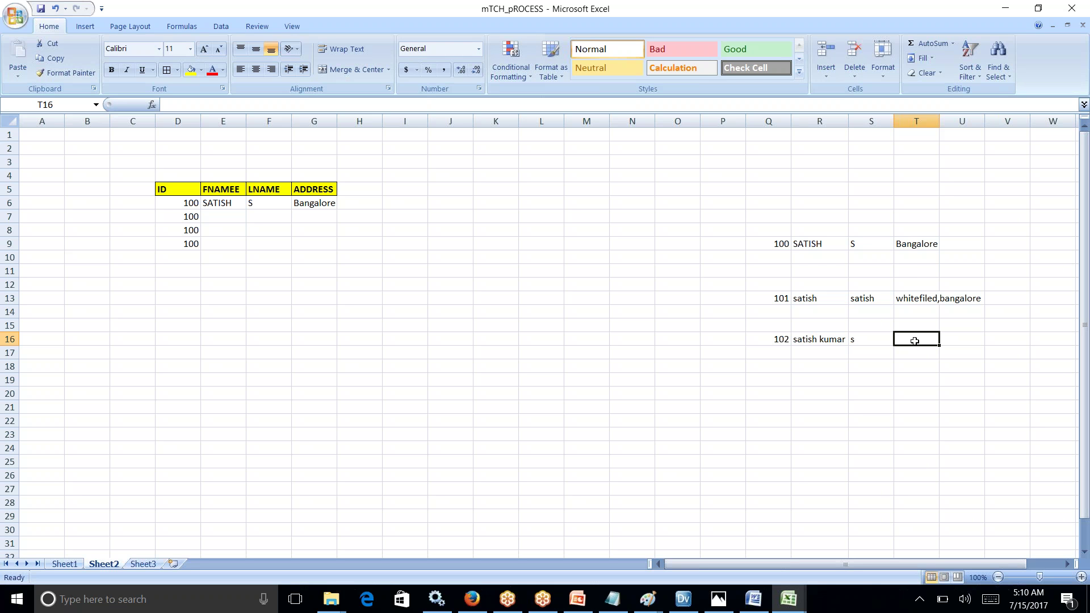
{"action": "type", "text": "Bangalore"}
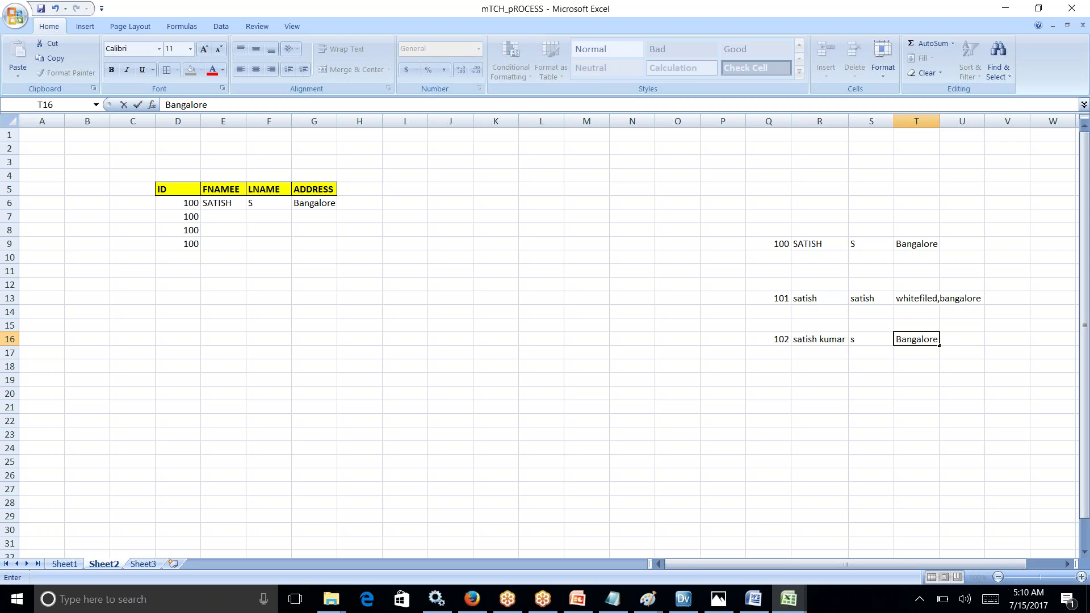
{"action": "key", "text": "BackSpace"}
{"action": "key", "text": "BackSpace"}
{"action": "key", "text": "BackSpace"}
{"action": "key", "text": "BackSpace"}
{"action": "key", "text": "BackSpace"}
{"action": "key", "text": "BackSpace"}
{"action": "key", "text": "BackSpace"}
{"action": "type", "text": "Witefield"}
{"action": "type", "text": ",Bn"}
{"action": "type", "text": "ang"}
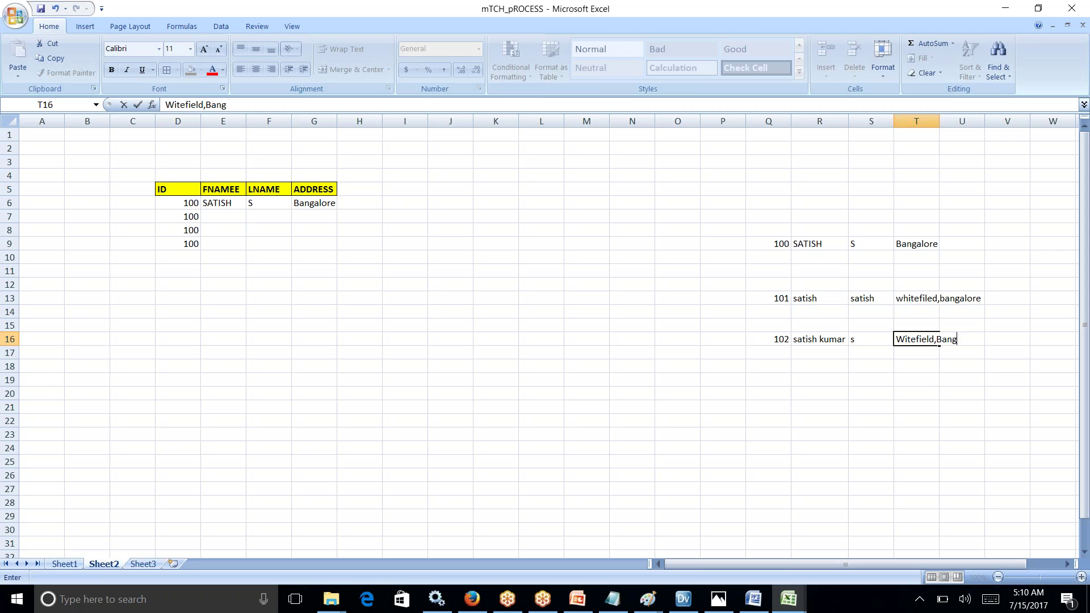
{"action": "type", "text": "alore,Karnataka"}
{"action": "left_click", "coordinate": [883, 416]}
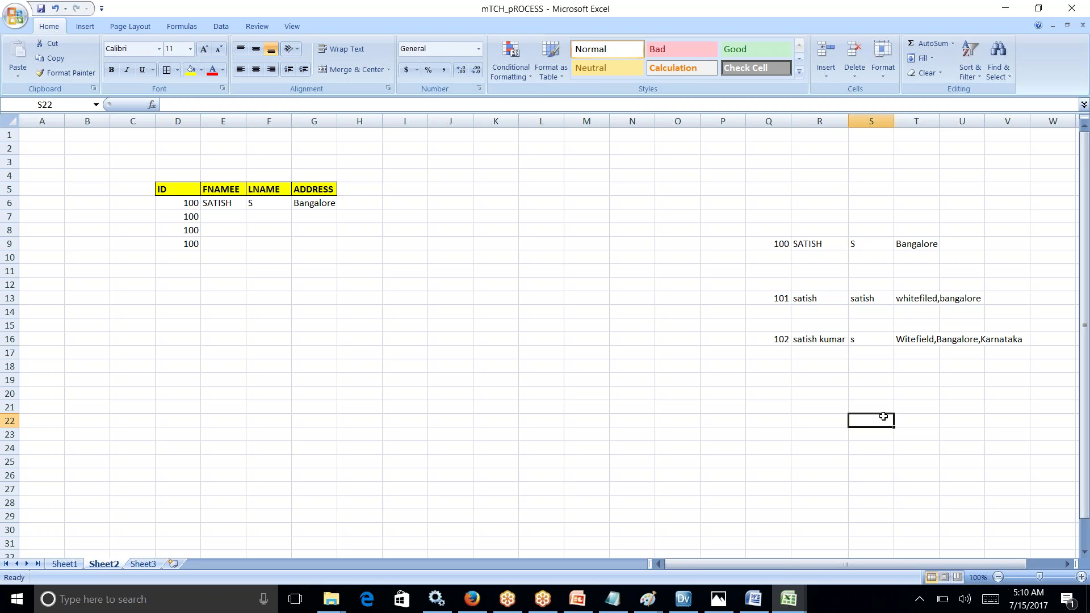
Step: Type trai in P21, then label P9 vodafone, P13 airtel and P16 docomo
{"action": "left_click", "coordinate": [716, 408]}
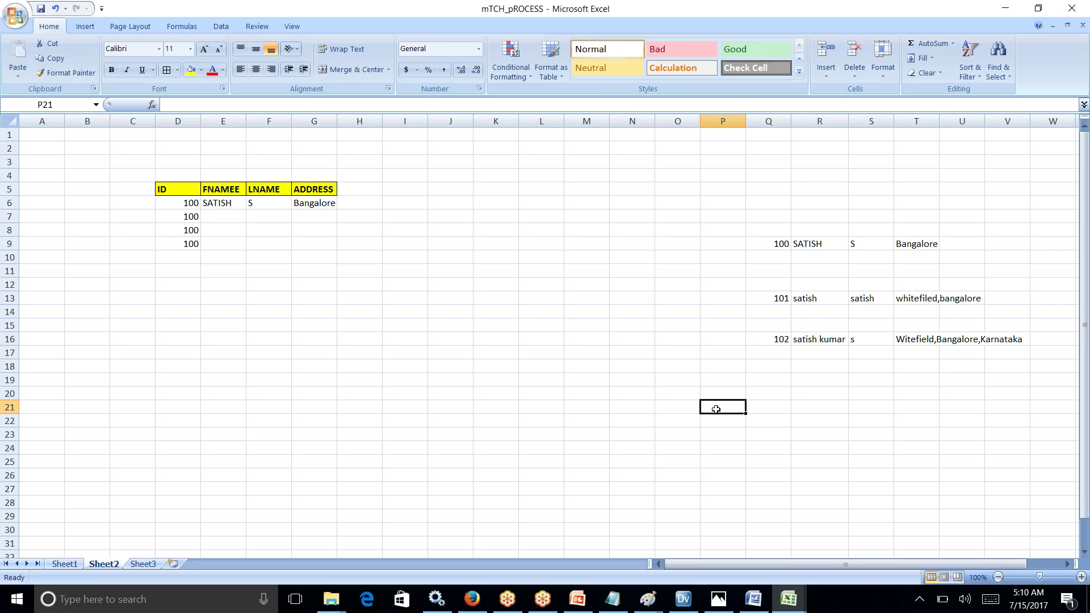
{"action": "type", "text": "trai"}
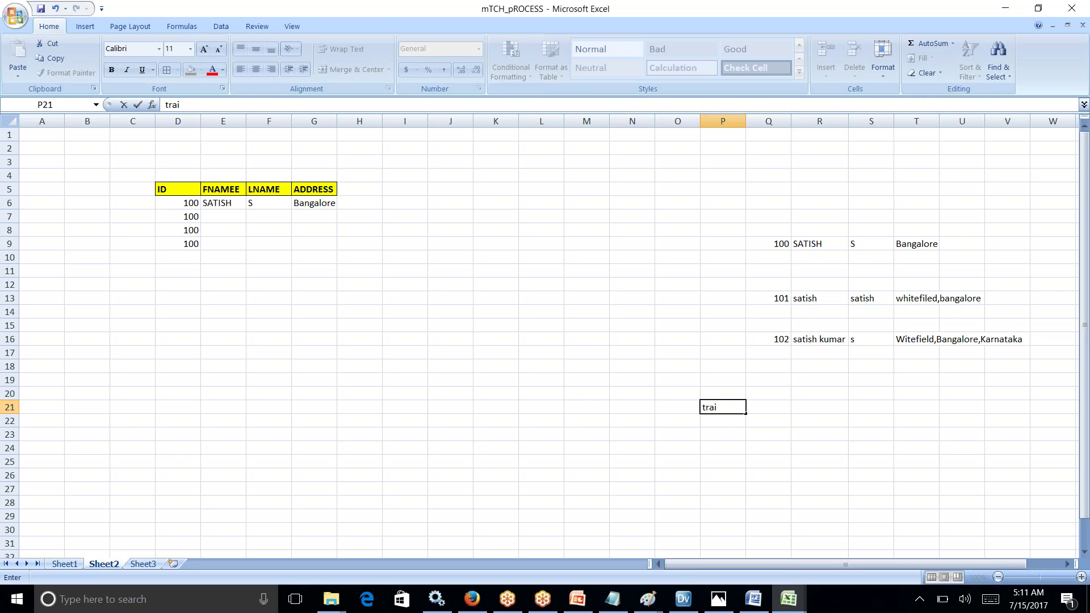
{"action": "left_click", "coordinate": [716, 245]}
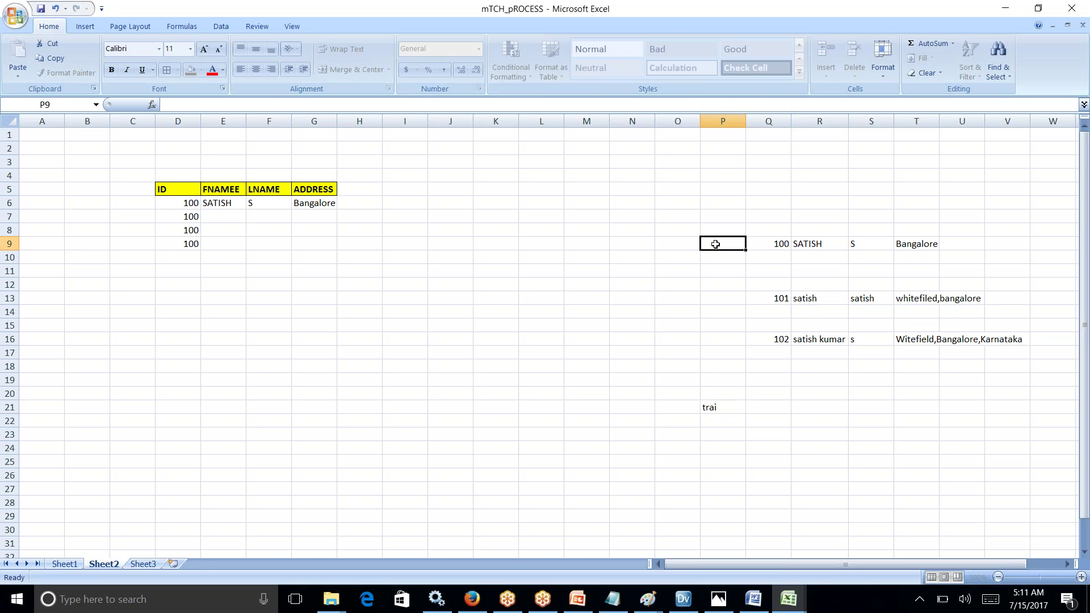
{"action": "type", "text": "vodafone"}
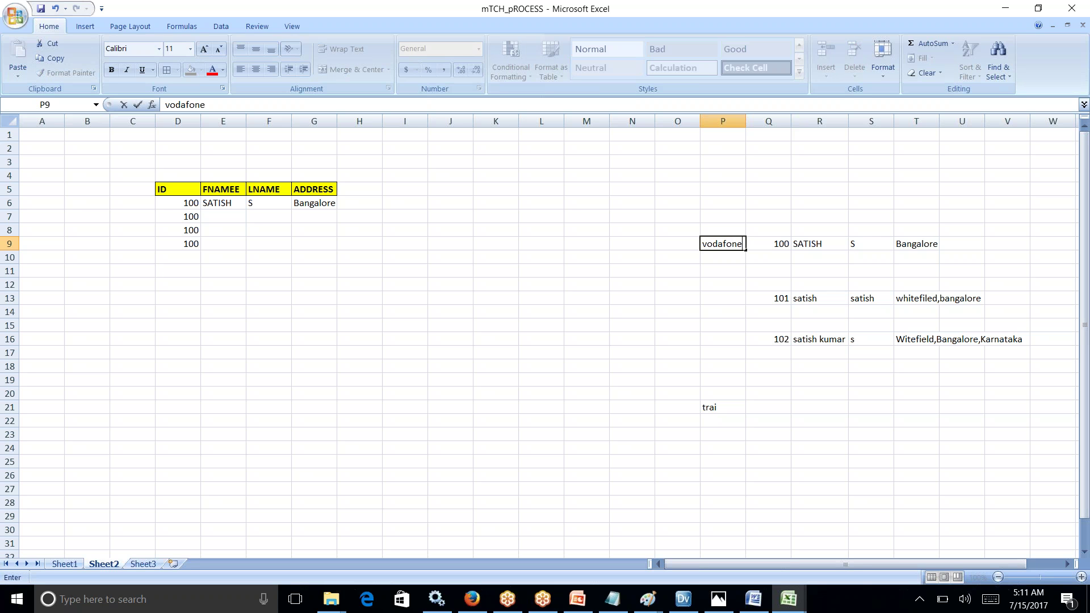
{"action": "left_click", "coordinate": [717, 296]}
{"action": "type", "text": "a"}
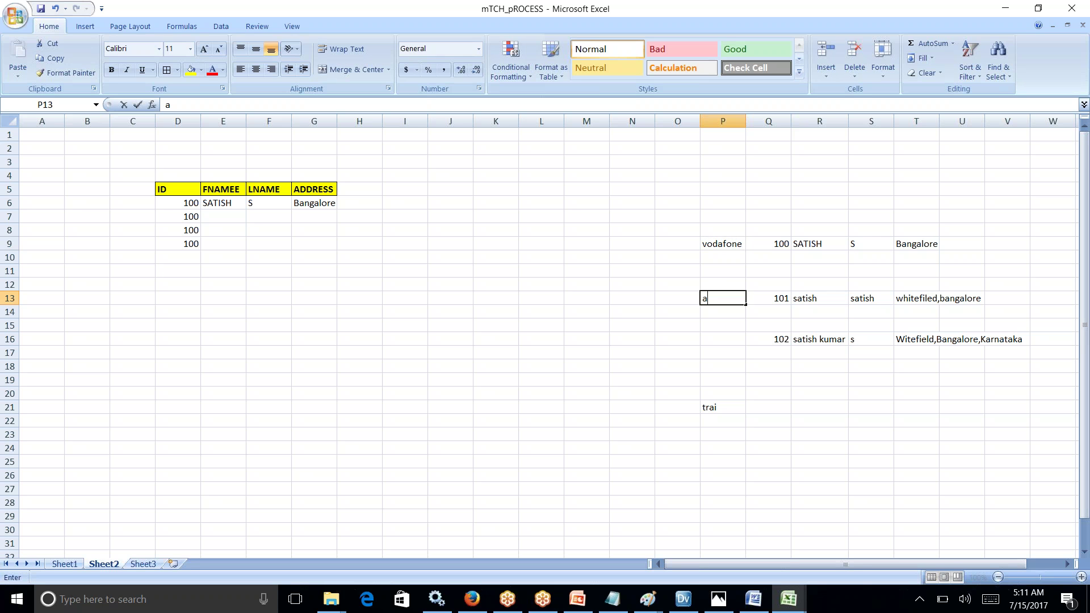
{"action": "type", "text": "irtel"}
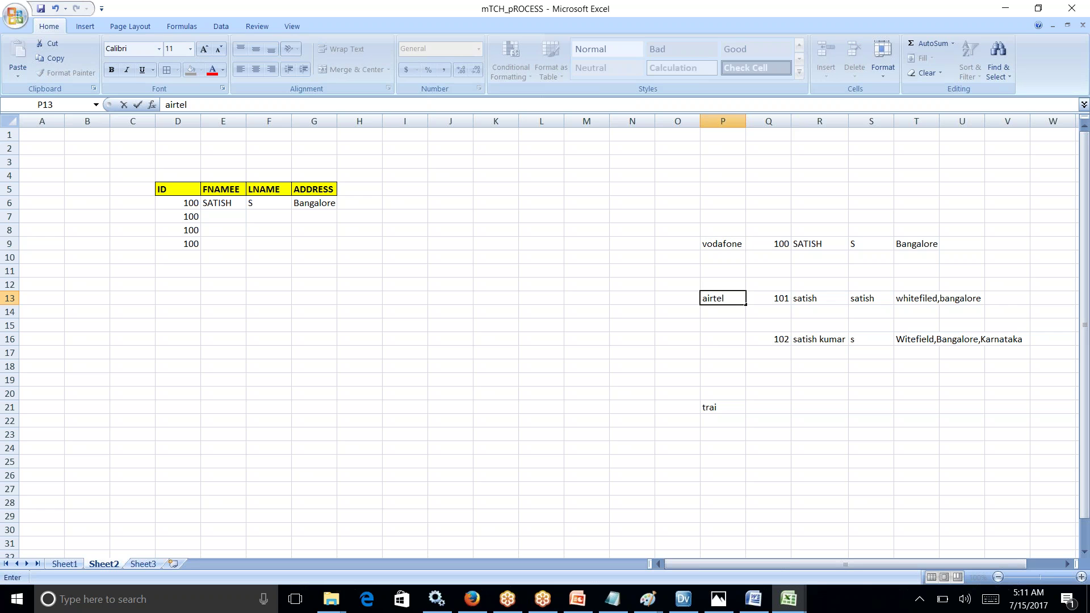
{"action": "left_click", "coordinate": [716, 341]}
{"action": "type", "text": "docomo"}
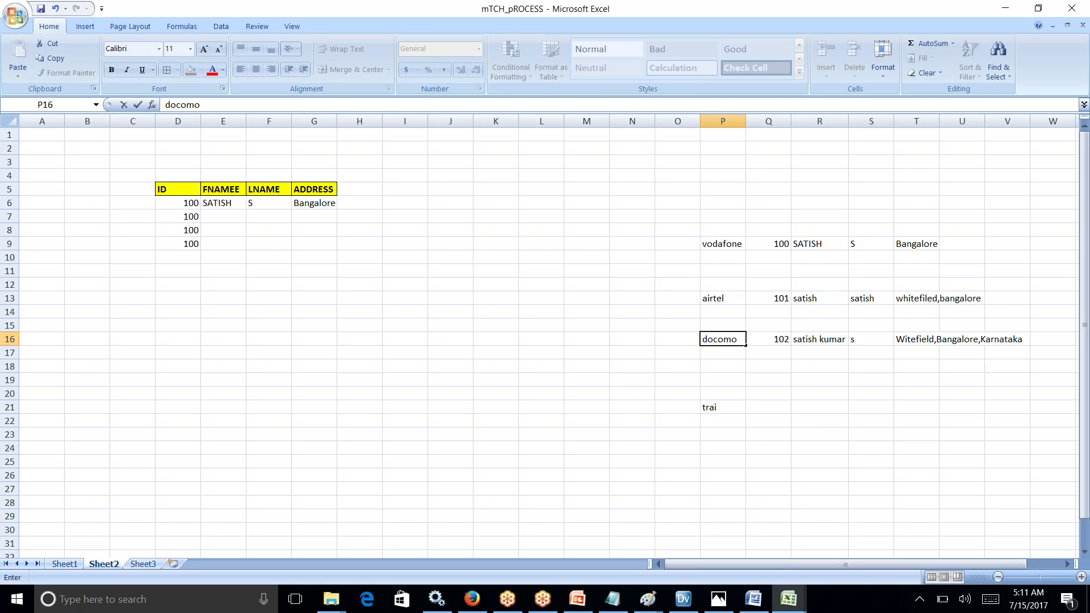
{"action": "left_click", "coordinate": [806, 416]}
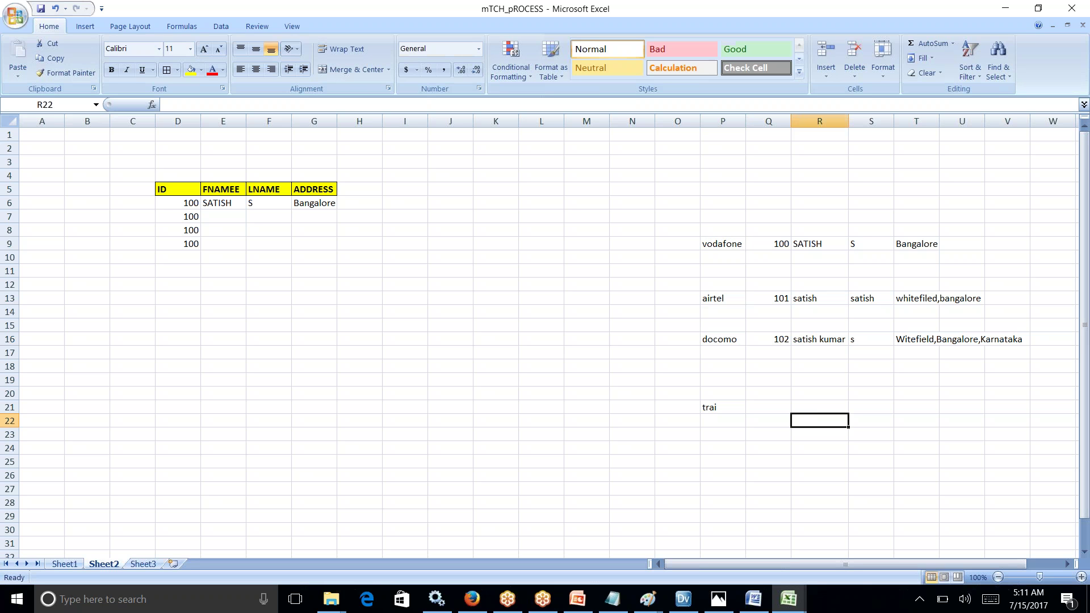
Step: Enter 10m in V9, 11m in V13 and 12m in V16, then select V9:V16
{"action": "left_click", "coordinate": [999, 248]}
{"action": "type", "text": "10m"}
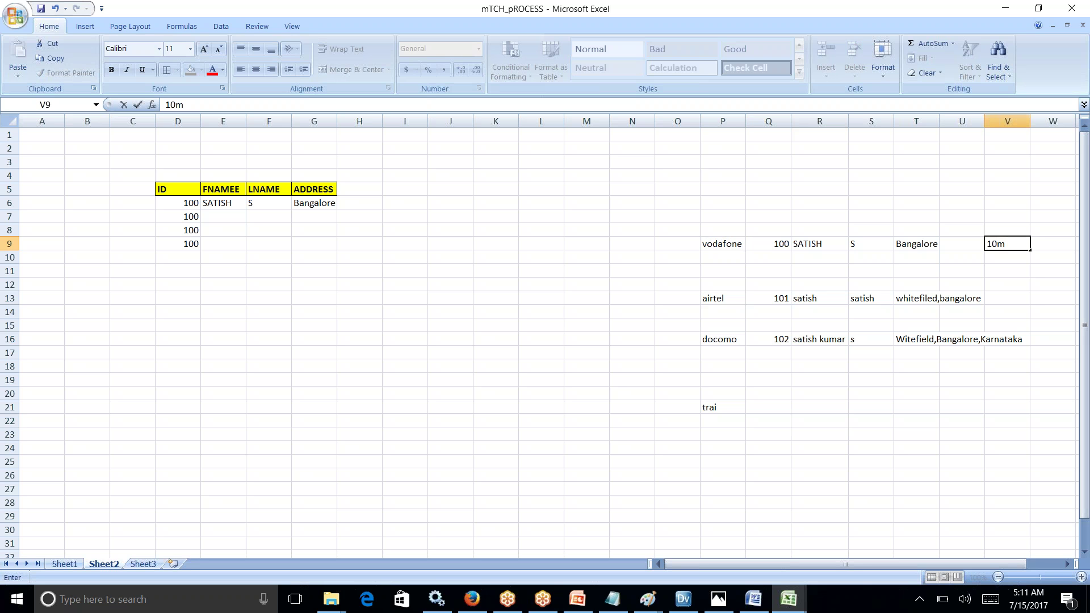
{"action": "left_click", "coordinate": [1017, 299]}
{"action": "type", "text": "11m"}
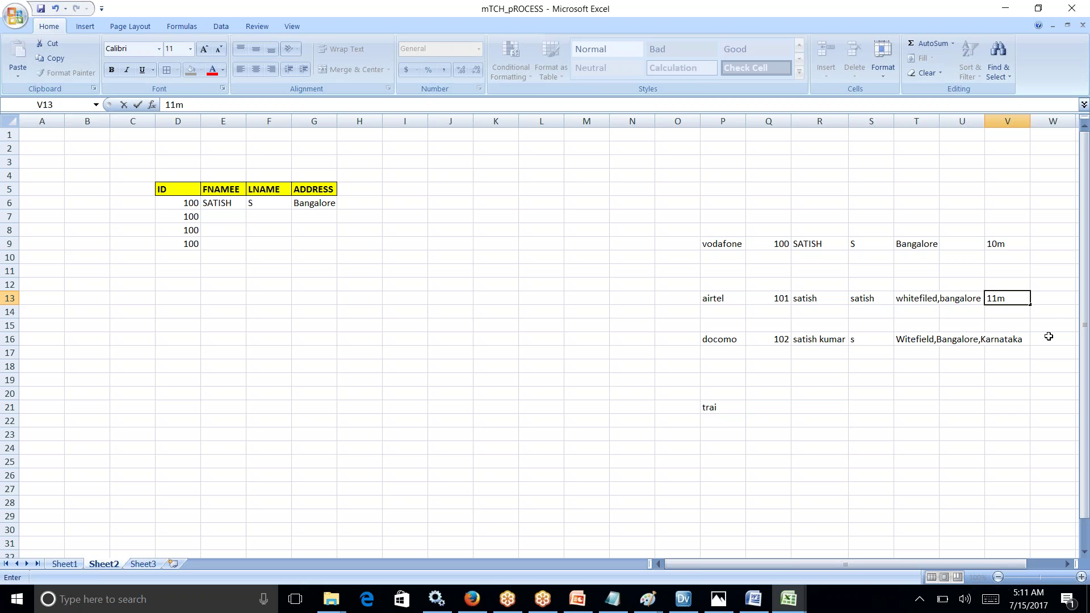
{"action": "left_click", "coordinate": [1023, 341]}
{"action": "type", "text": "12m"}
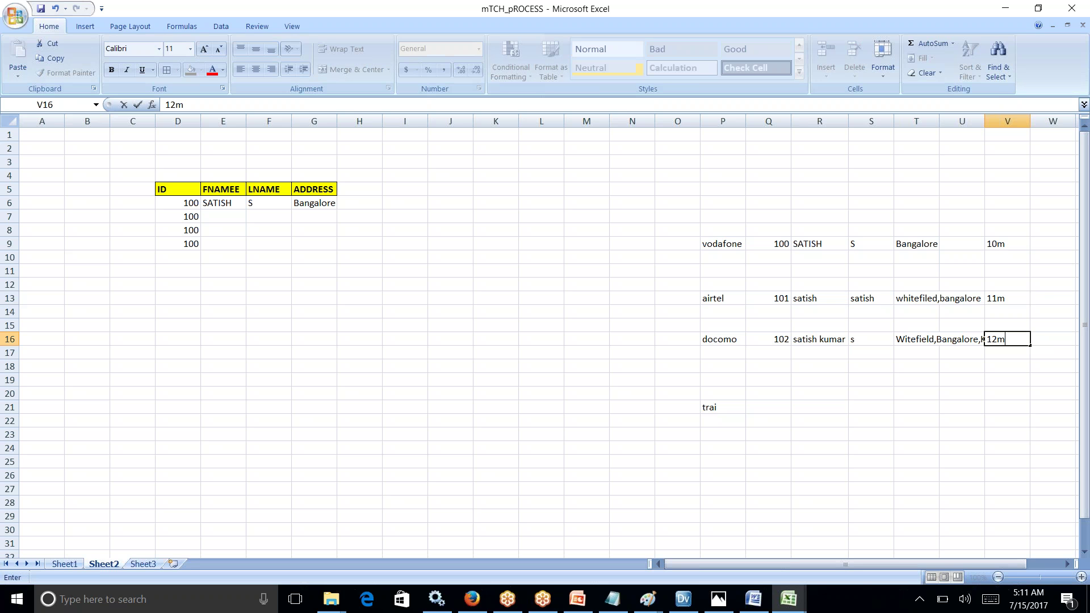
{"action": "left_click_drag", "start_coordinate": [1012, 241], "coordinate": [1017, 339]}
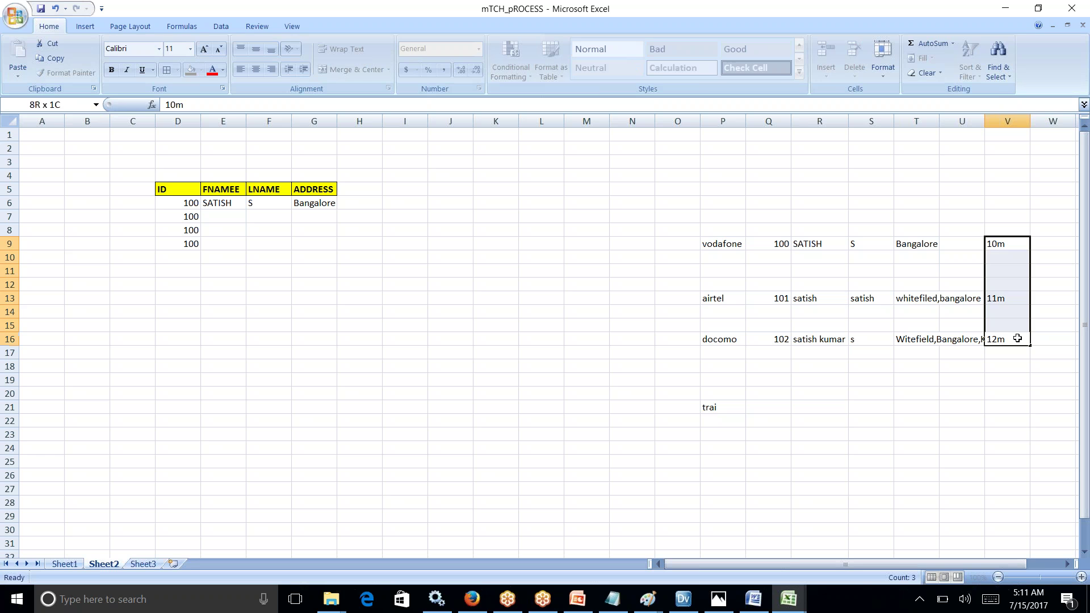
Step: Enter 33m in cell I3, then select J3 and the first-name cells of records 100 and 101
{"action": "left_click", "coordinate": [387, 161]}
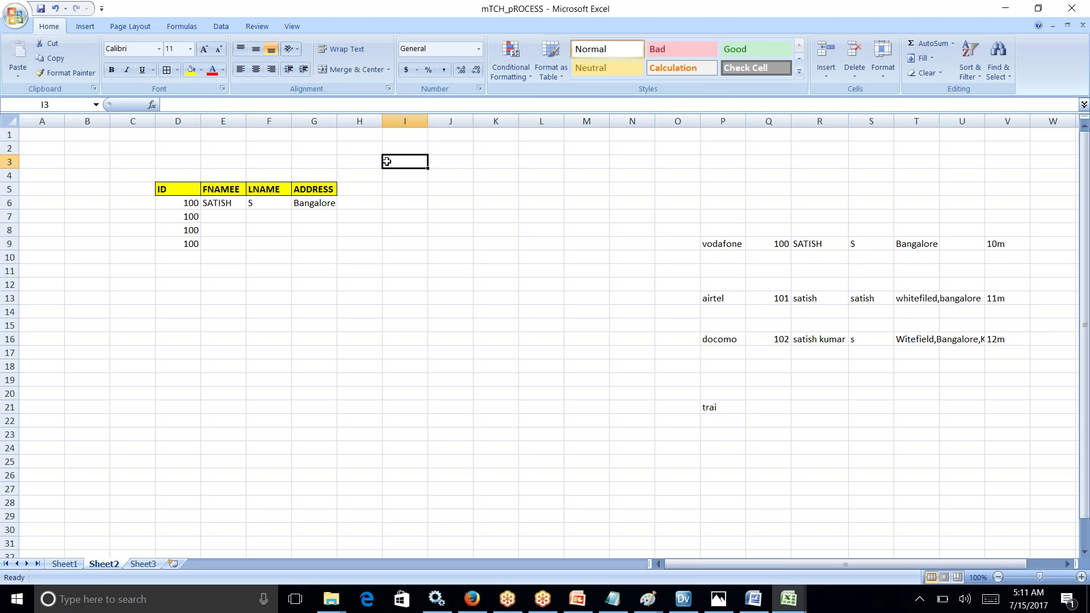
{"action": "type", "text": "33m"}
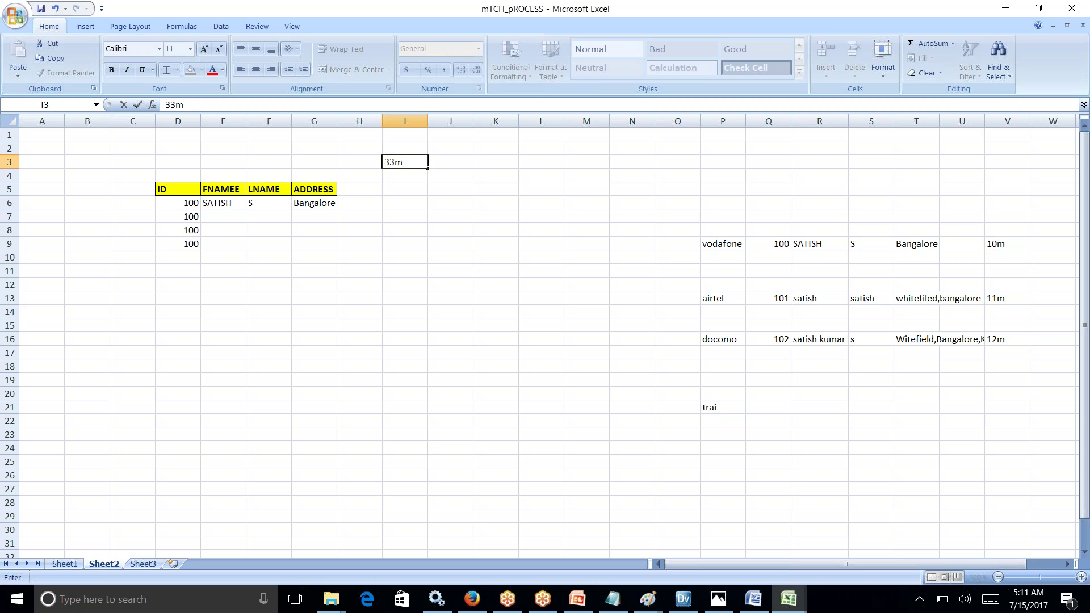
{"action": "left_click", "coordinate": [450, 202]}
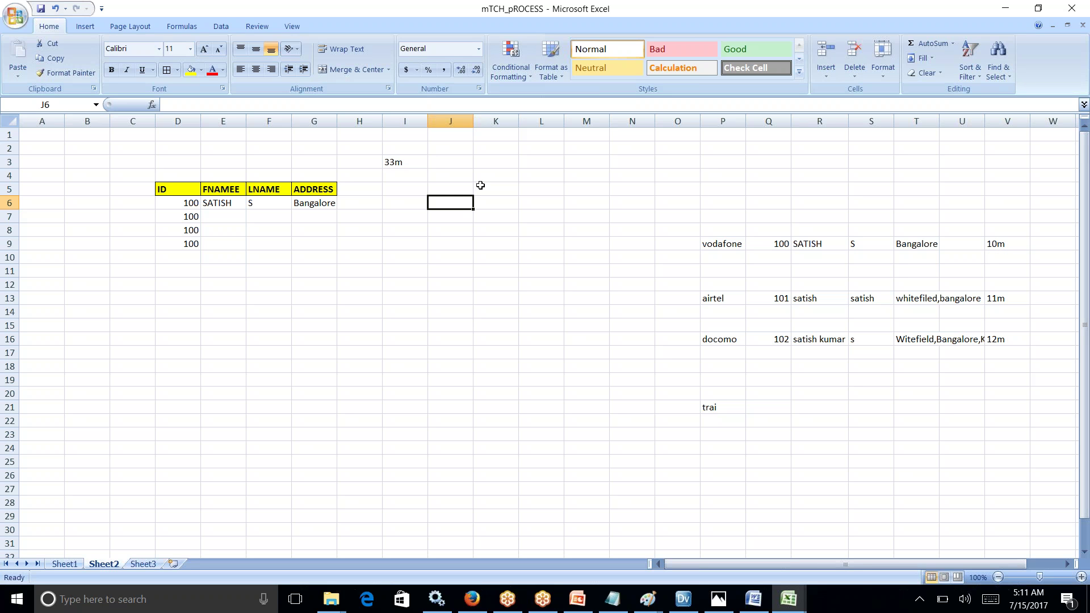
{"action": "left_click", "coordinate": [401, 163]}
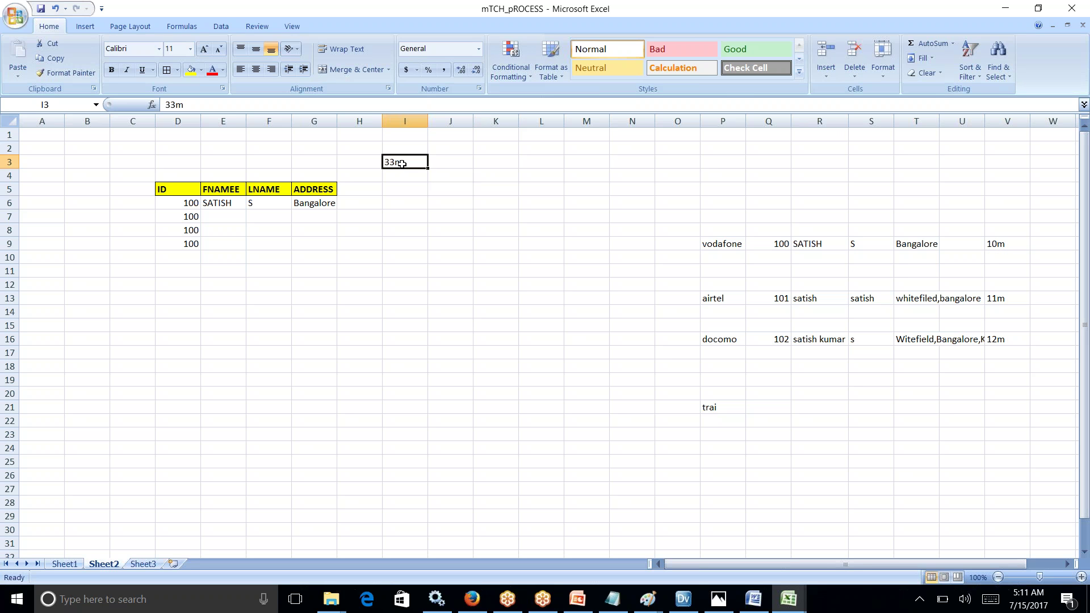
{"action": "left_click", "coordinate": [448, 164]}
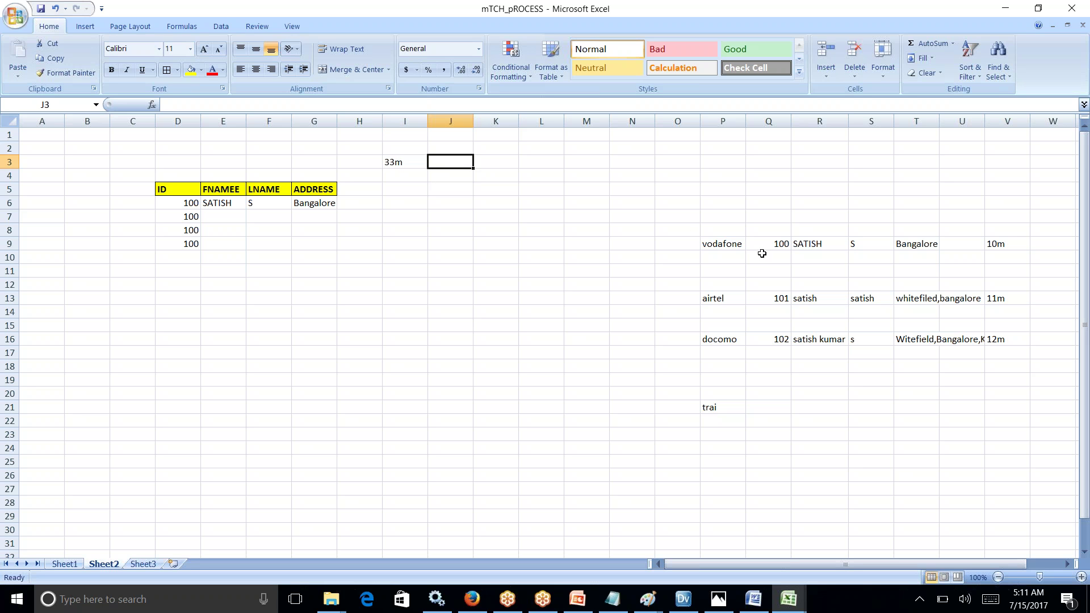
{"action": "left_click", "coordinate": [816, 244]}
{"action": "left_click", "coordinate": [800, 295]}
Step: Copy the vodafone record from R9:V9 and paste it into E6
{"action": "left_click", "coordinate": [813, 336]}
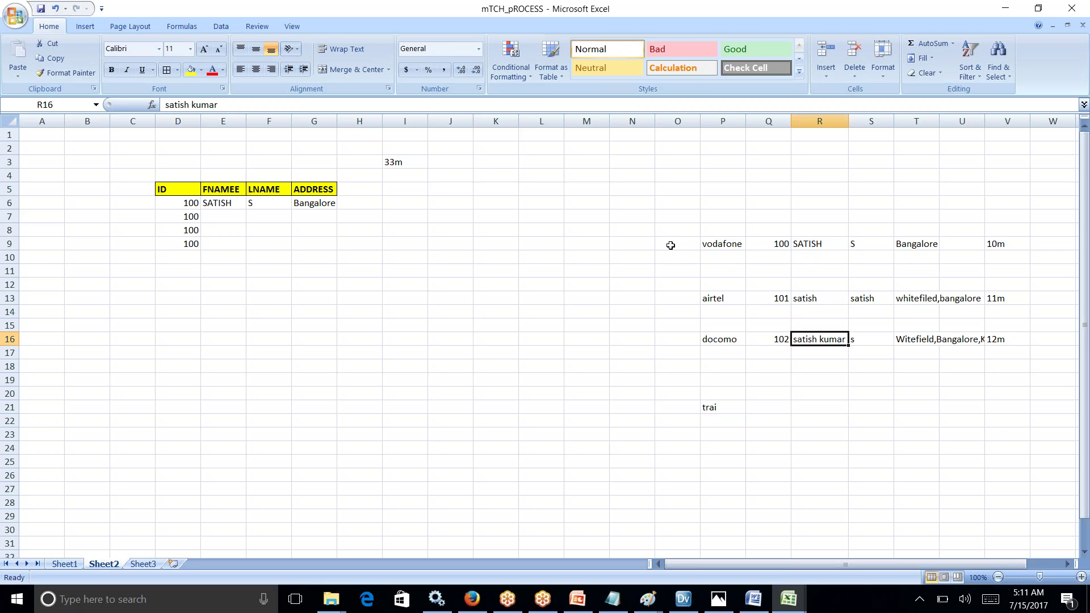
{"action": "left_click_drag", "start_coordinate": [774, 245], "coordinate": [774, 337]}
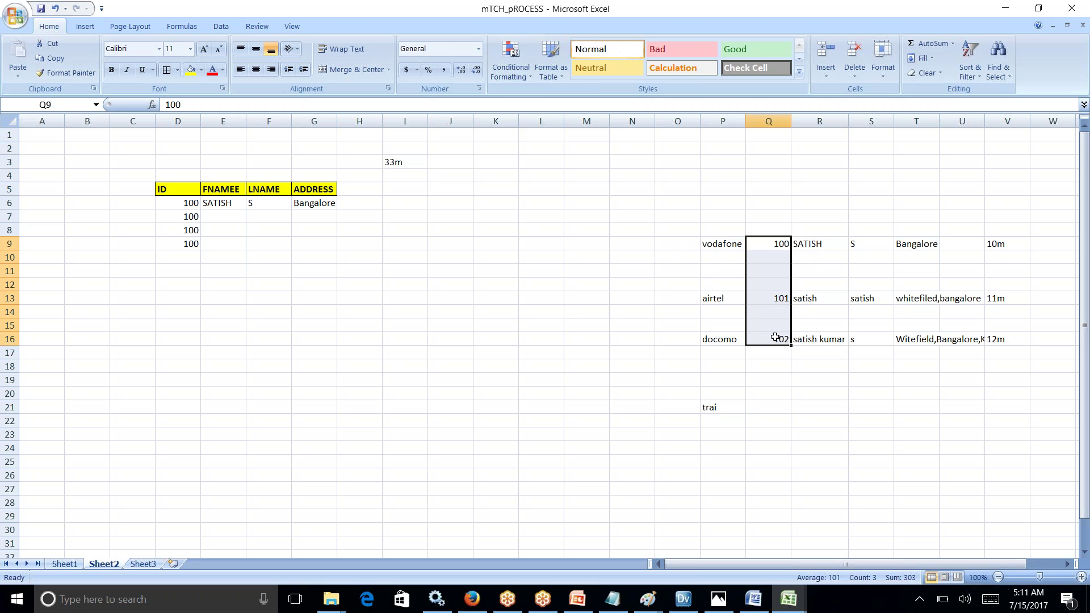
{"action": "left_click_drag", "start_coordinate": [812, 249], "coordinate": [1007, 341]}
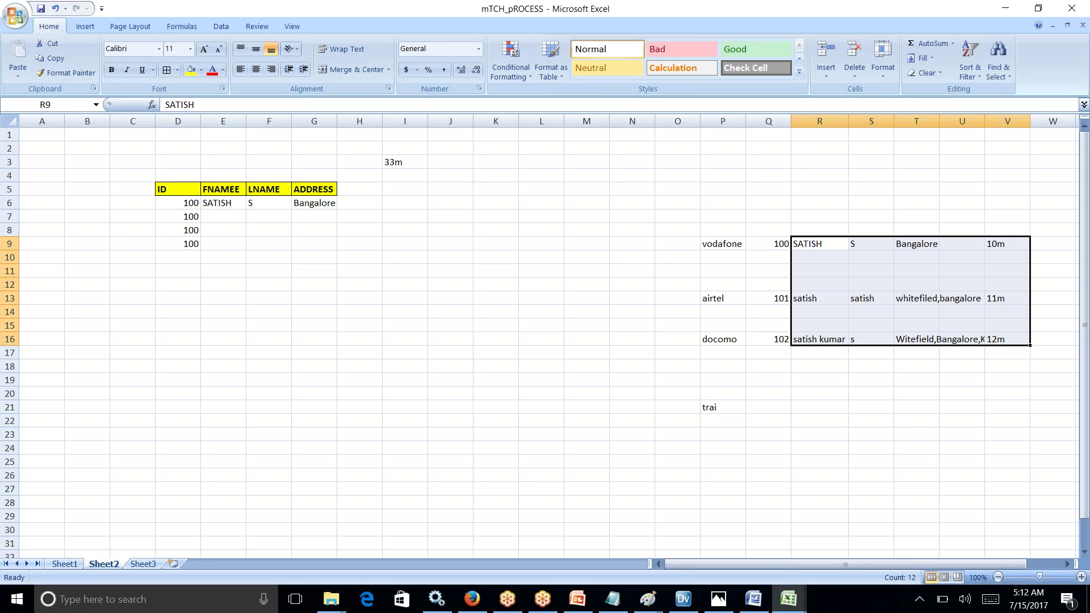
{"action": "left_click", "coordinate": [921, 421]}
{"action": "left_click", "coordinate": [801, 244]}
{"action": "left_click_drag", "start_coordinate": [801, 244], "coordinate": [986, 239]}
{"action": "key", "text": "ctrl+c"}
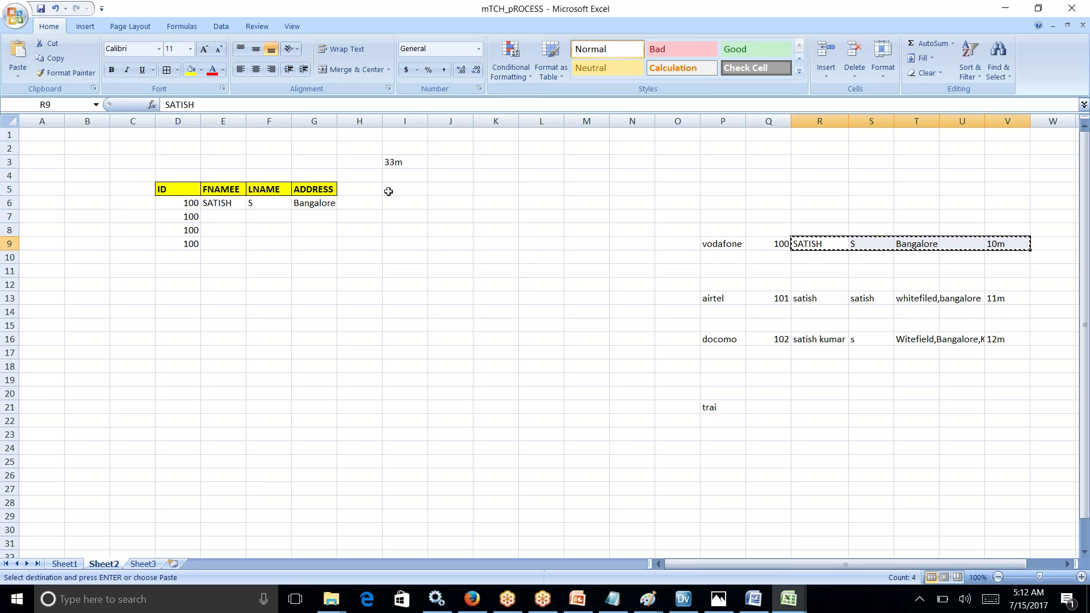
{"action": "left_click", "coordinate": [218, 202]}
{"action": "key", "text": "ctrl+v"}
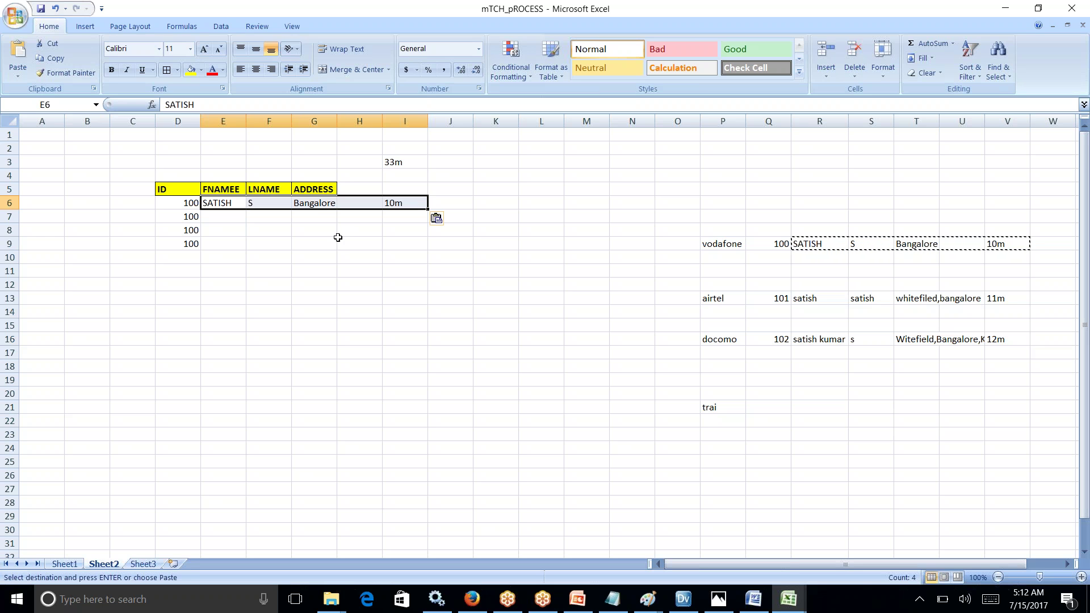
{"action": "left_click", "coordinate": [341, 241]}
Step: Copy the airtel and docomo rows into D7 and D8, then delete the leftover 100 in D9
{"action": "left_click_drag", "start_coordinate": [782, 300], "coordinate": [972, 300]}
{"action": "key", "text": "ctrl+c"}
{"action": "left_click", "coordinate": [187, 218]}
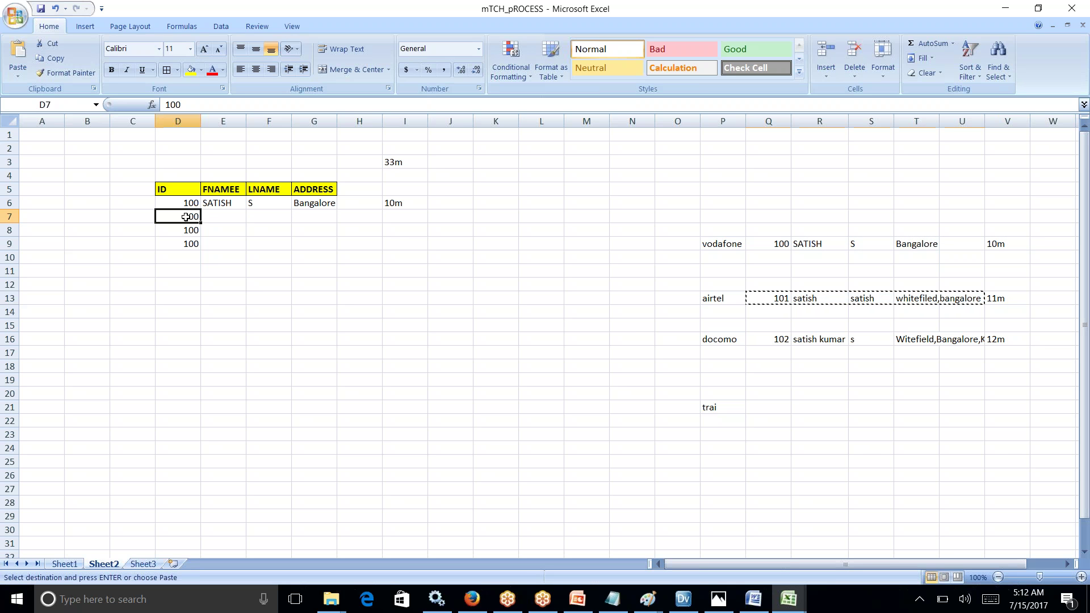
{"action": "key", "text": "ctrl+v"}
{"action": "left_click_drag", "start_coordinate": [763, 338], "coordinate": [959, 341]}
{"action": "key", "text": "ctrl+c"}
{"action": "left_click", "coordinate": [188, 231]}
{"action": "key", "text": "ctrl+v"}
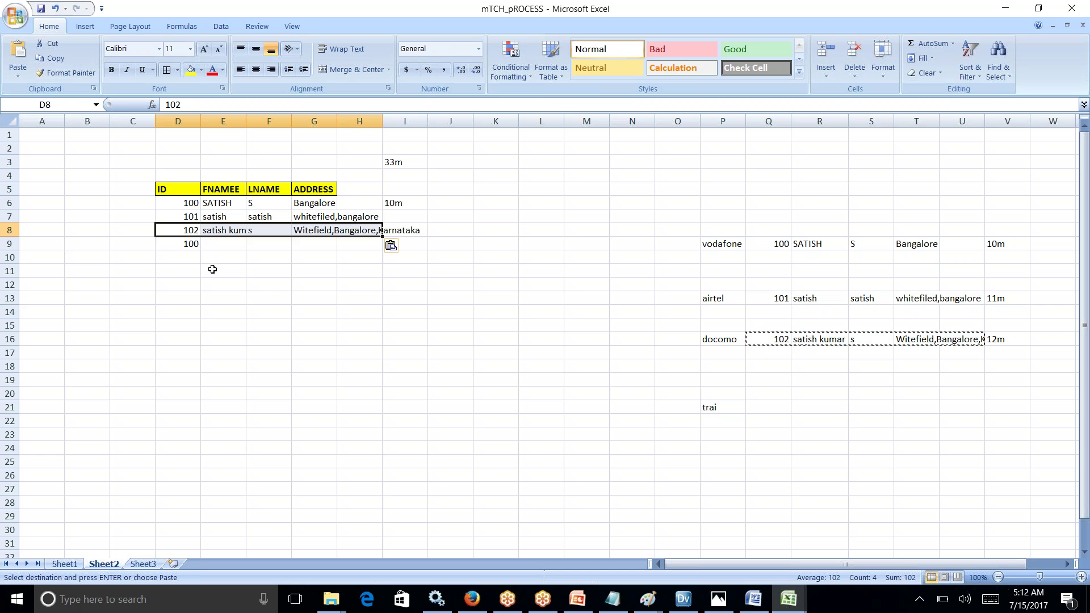
{"action": "left_click", "coordinate": [211, 269]}
{"action": "left_click", "coordinate": [190, 241]}
{"action": "key", "text": "Delete"}
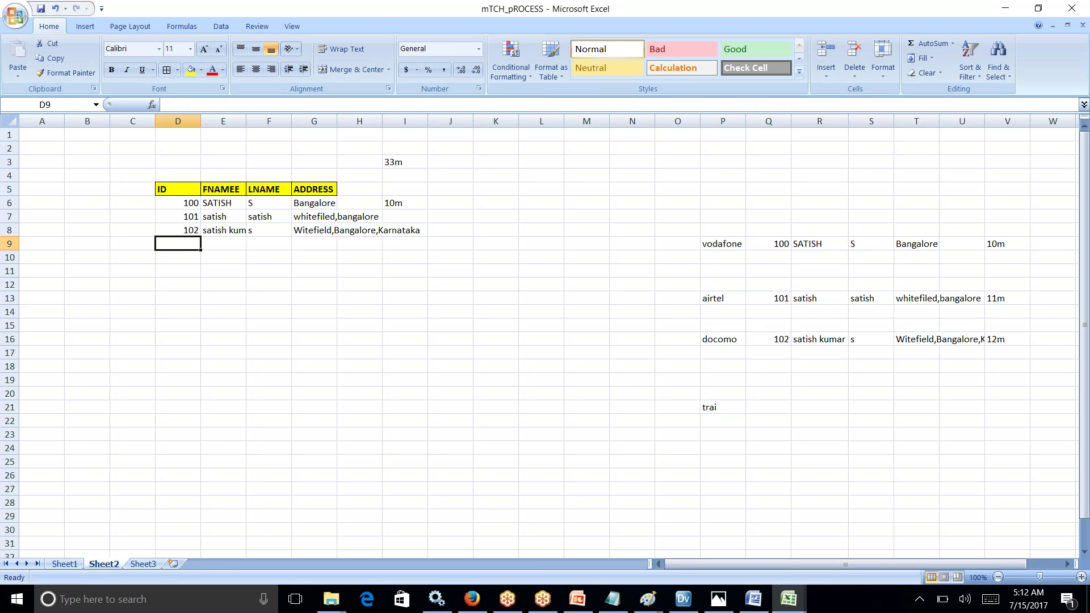
Step: Enter master ID 200 in D12 and the customer's full first name in E12, widening column E
{"action": "left_click", "coordinate": [183, 282]}
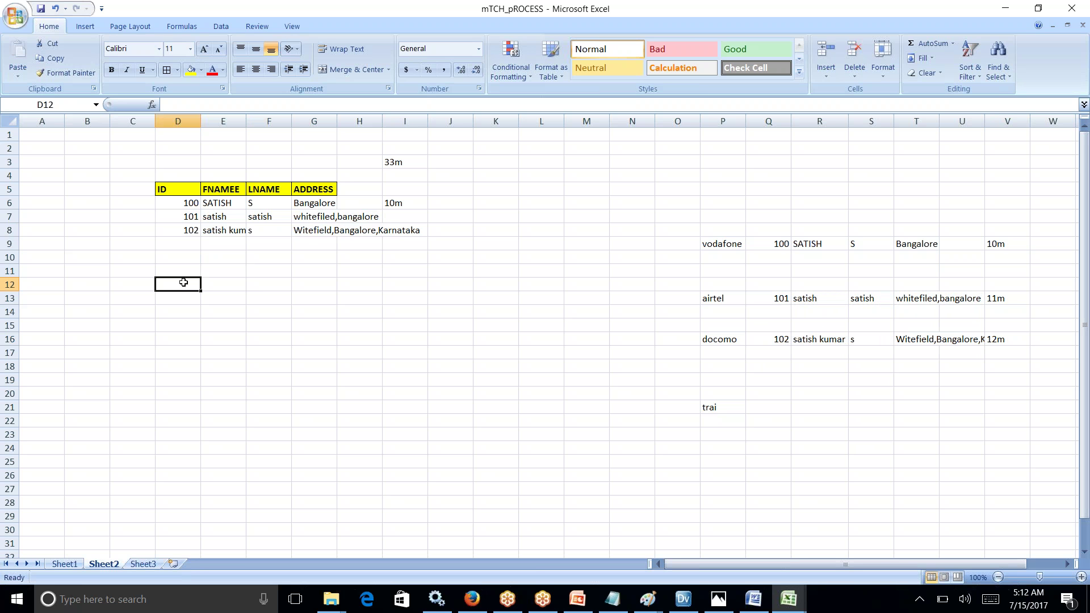
{"action": "type", "text": "20"}
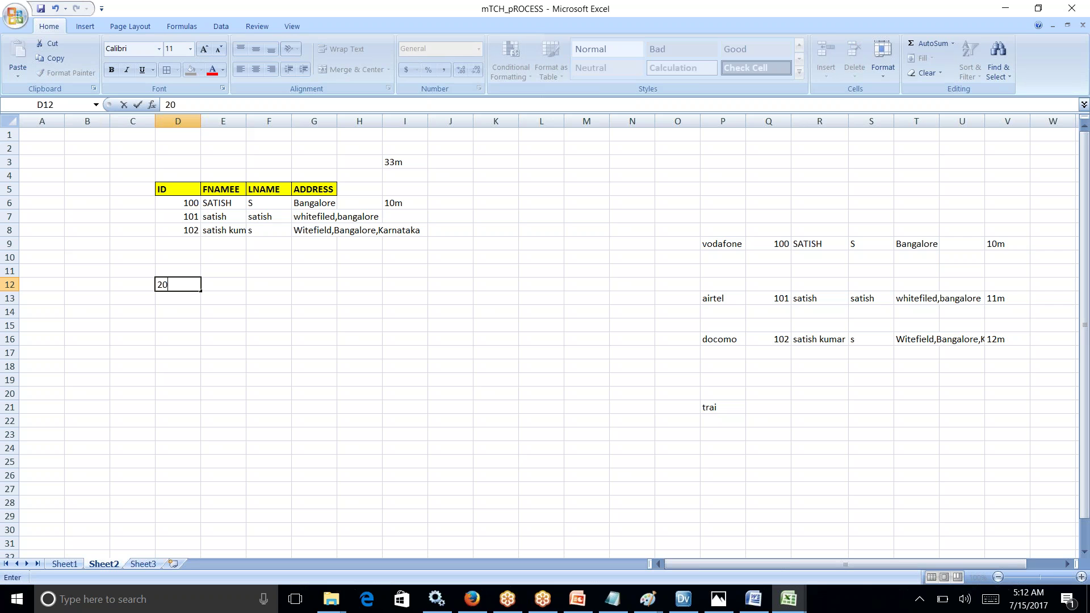
{"action": "type", "text": "0"}
{"action": "left_click", "coordinate": [224, 284]}
{"action": "left_click_drag", "start_coordinate": [221, 203], "coordinate": [223, 225]}
{"action": "left_click", "coordinate": [221, 227]}
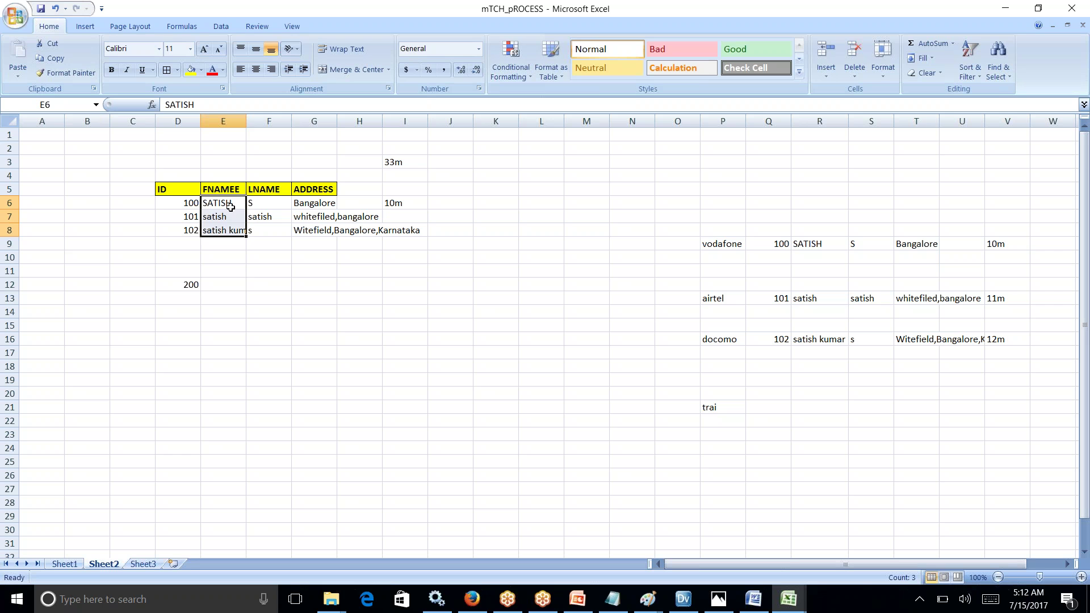
{"action": "left_click", "coordinate": [224, 233]}
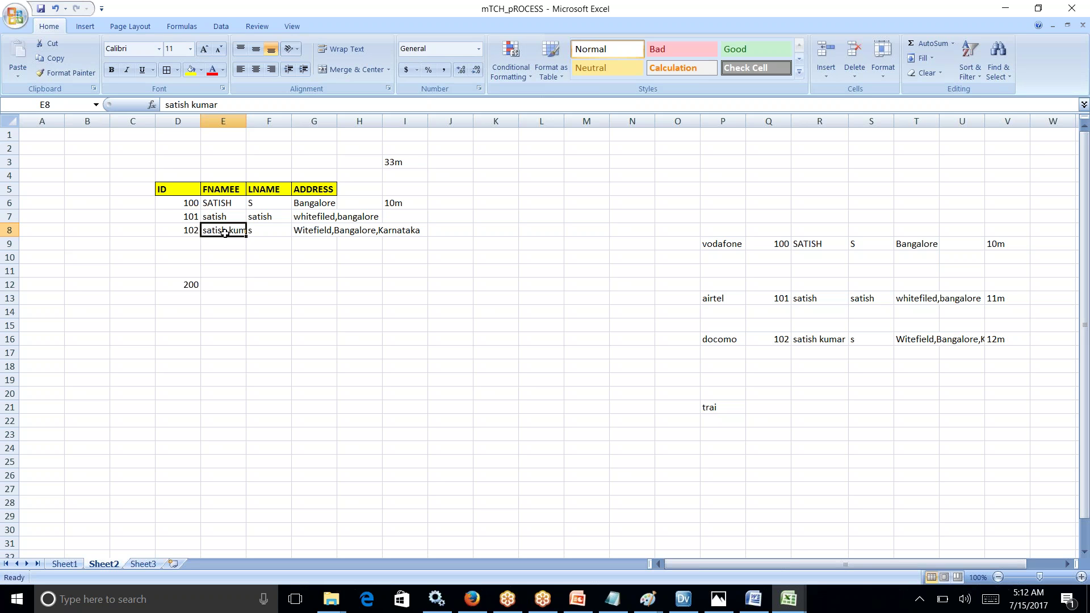
{"action": "left_click", "coordinate": [222, 285]}
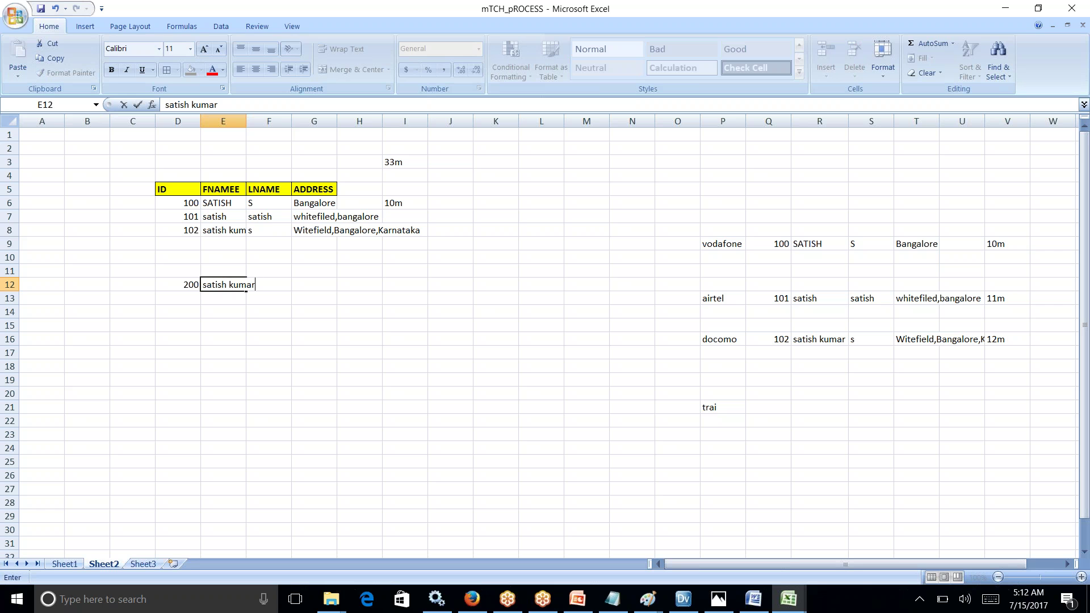
{"action": "double_click", "coordinate": [247, 121]}
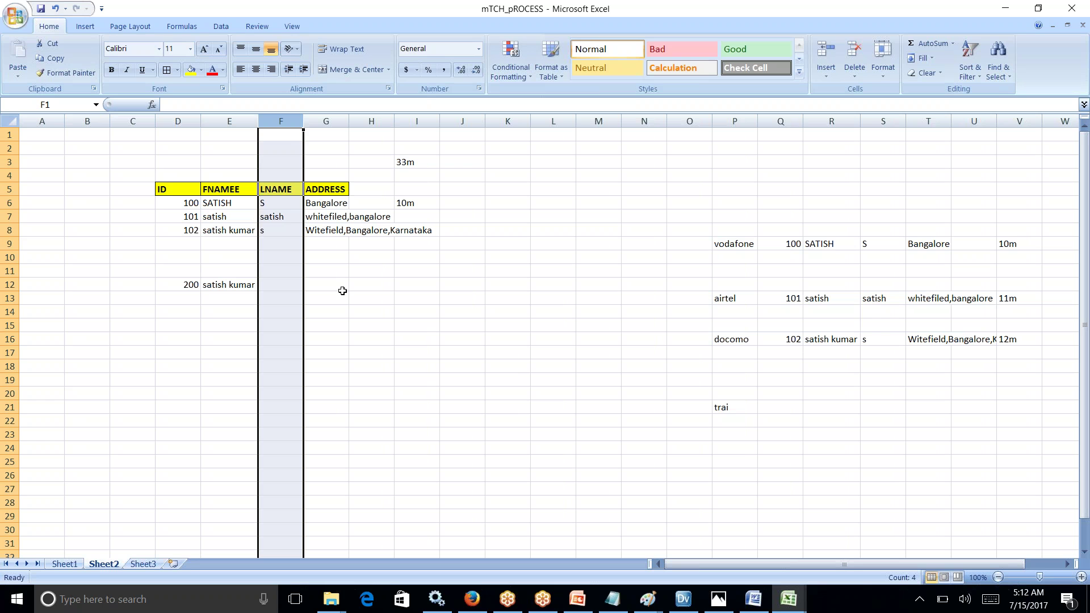
Step: Enter the F7 last name in F12, copy the G8 address into G12, and widen column G
{"action": "left_click", "coordinate": [286, 289]}
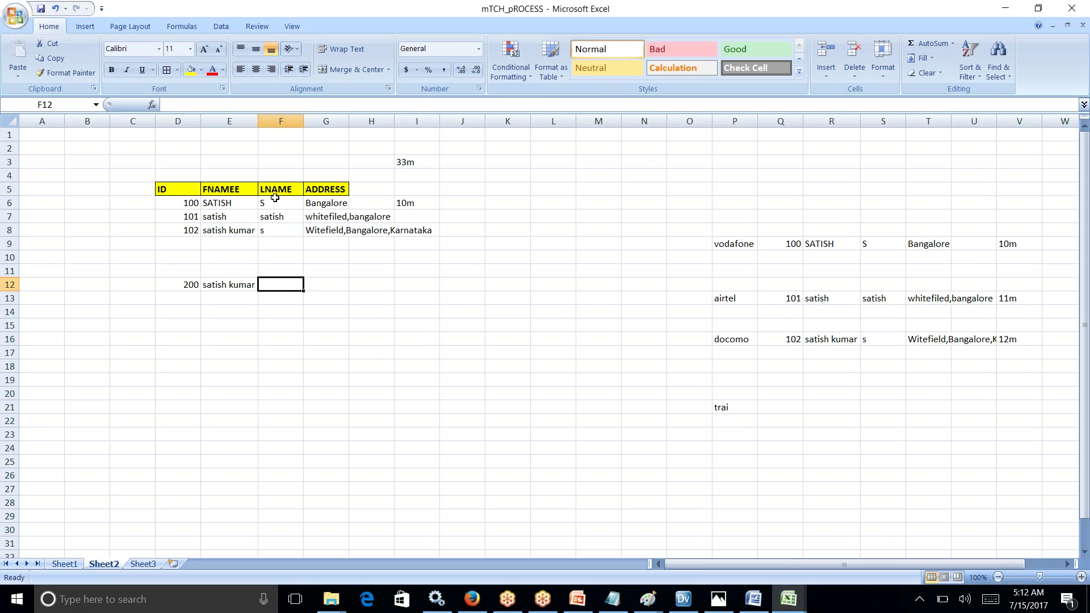
{"action": "left_click", "coordinate": [271, 215]}
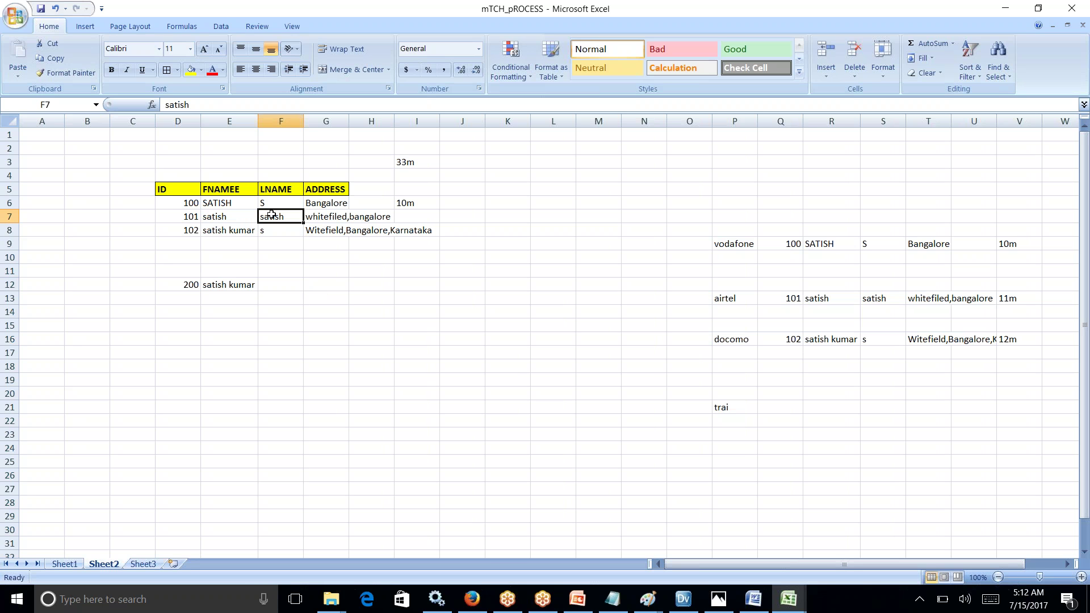
{"action": "left_click", "coordinate": [273, 289]}
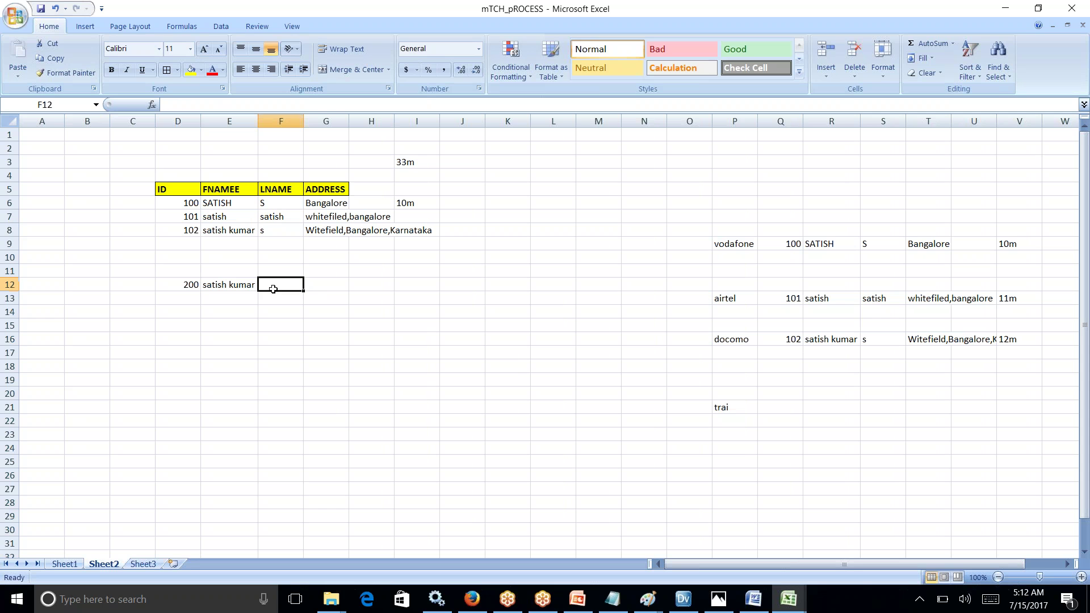
{"action": "type", "text": "satish"}
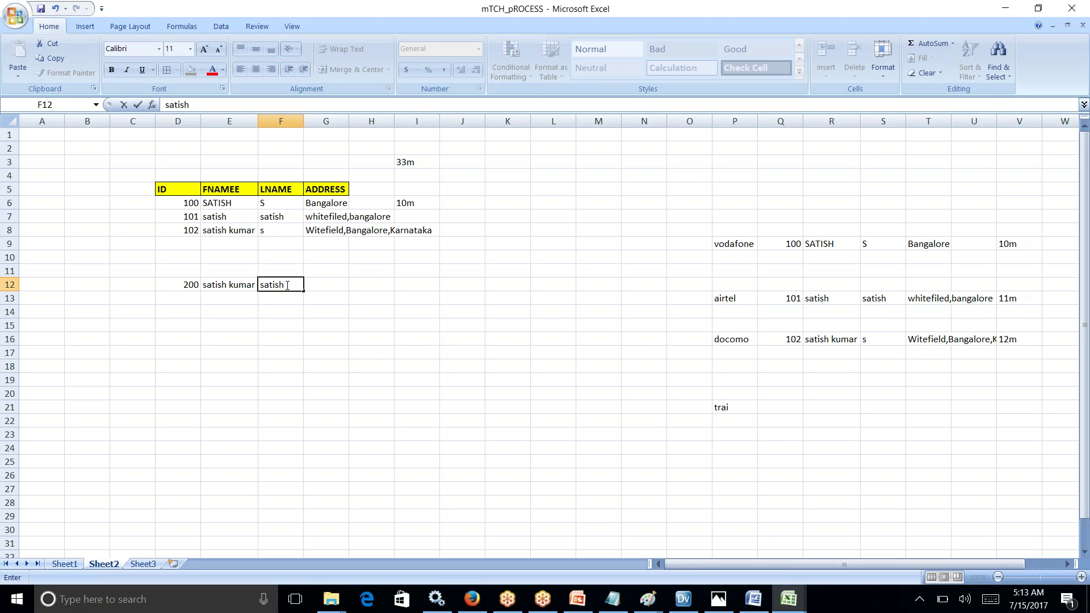
{"action": "left_click", "coordinate": [334, 232]}
{"action": "key", "text": "ctrl+c"}
{"action": "left_click", "coordinate": [325, 286]}
{"action": "key", "text": "ctrl+v"}
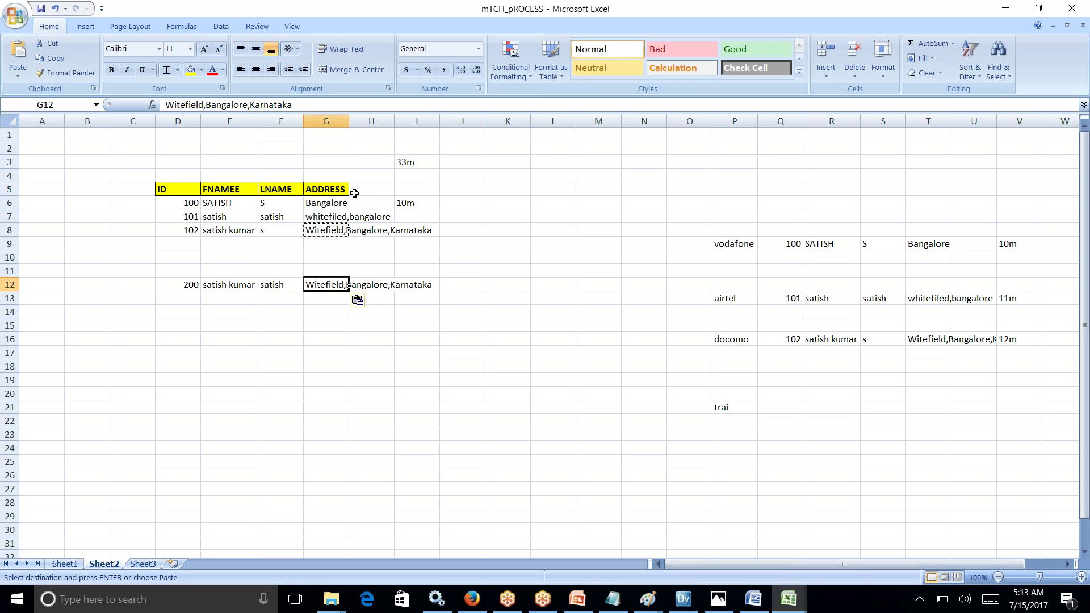
{"action": "double_click", "coordinate": [348, 121]}
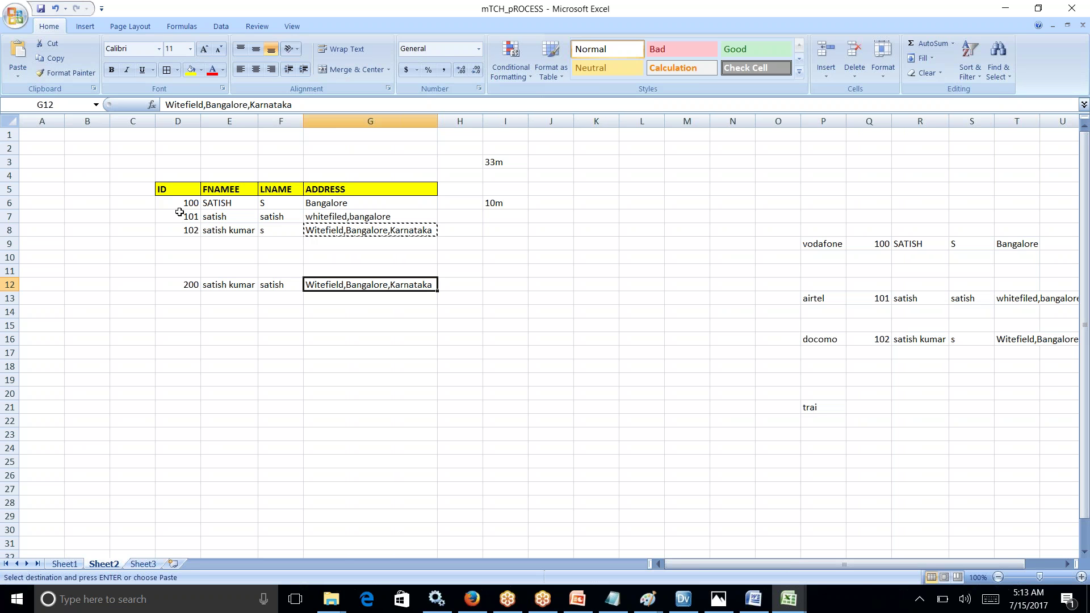
Step: Compare the source records with master record 200, then fill E8, F7 and G8 yellow
{"action": "left_click_drag", "start_coordinate": [181, 206], "coordinate": [366, 227]}
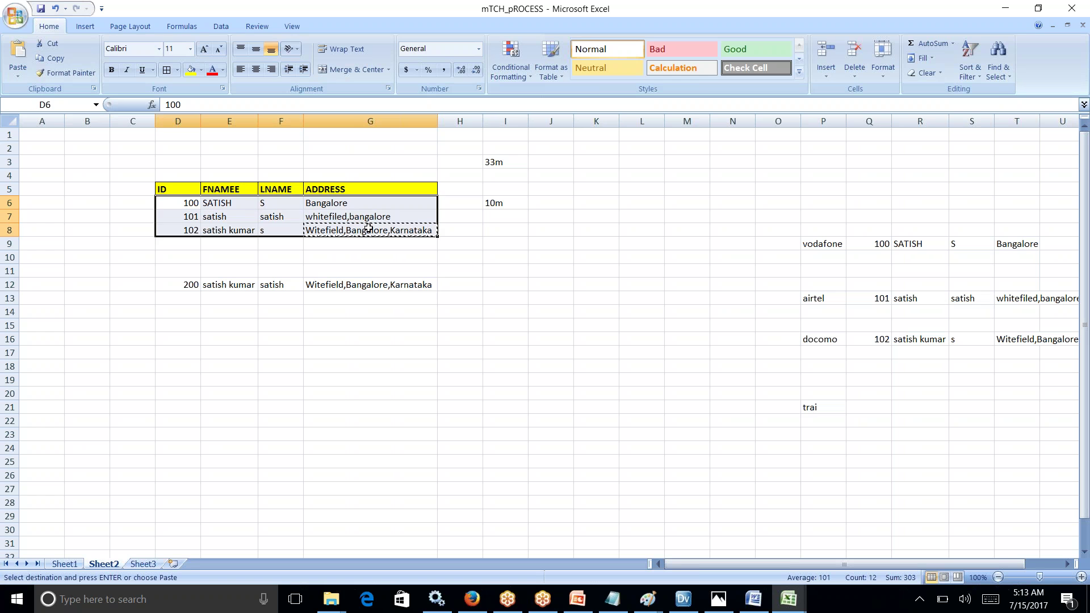
{"action": "left_click_drag", "start_coordinate": [173, 284], "coordinate": [383, 278]}
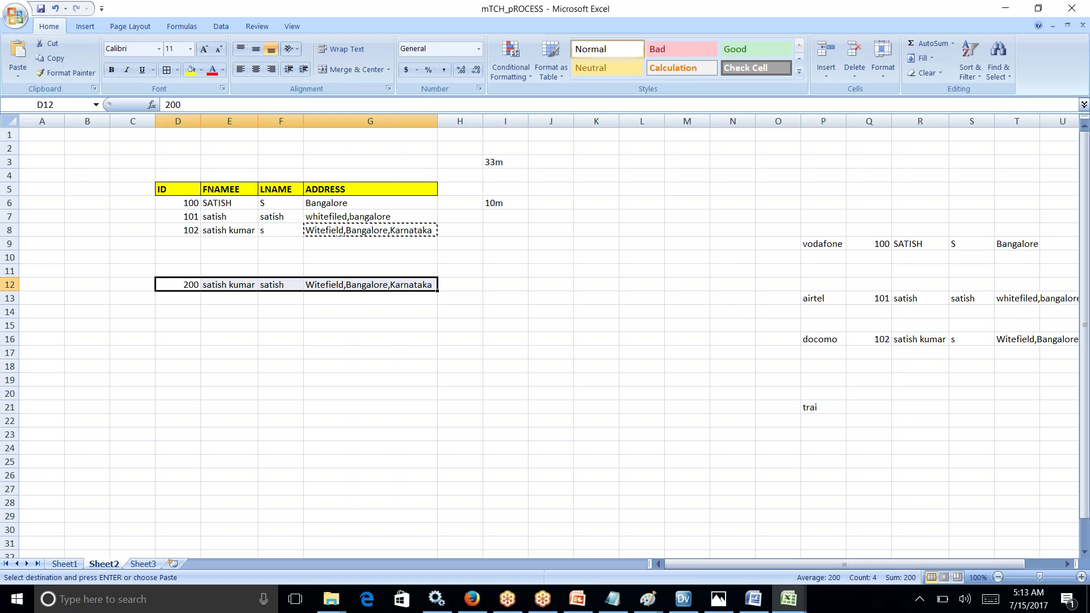
{"action": "left_click_drag", "start_coordinate": [188, 198], "coordinate": [186, 228]}
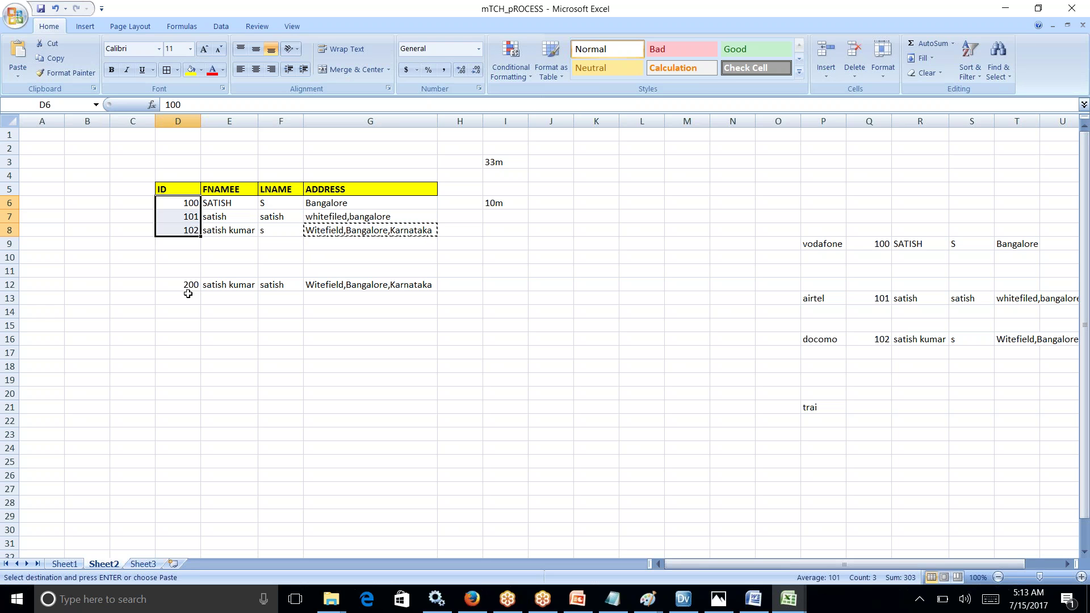
{"action": "left_click", "coordinate": [185, 286]}
{"action": "left_click", "coordinate": [227, 204]}
{"action": "left_click", "coordinate": [225, 230]}
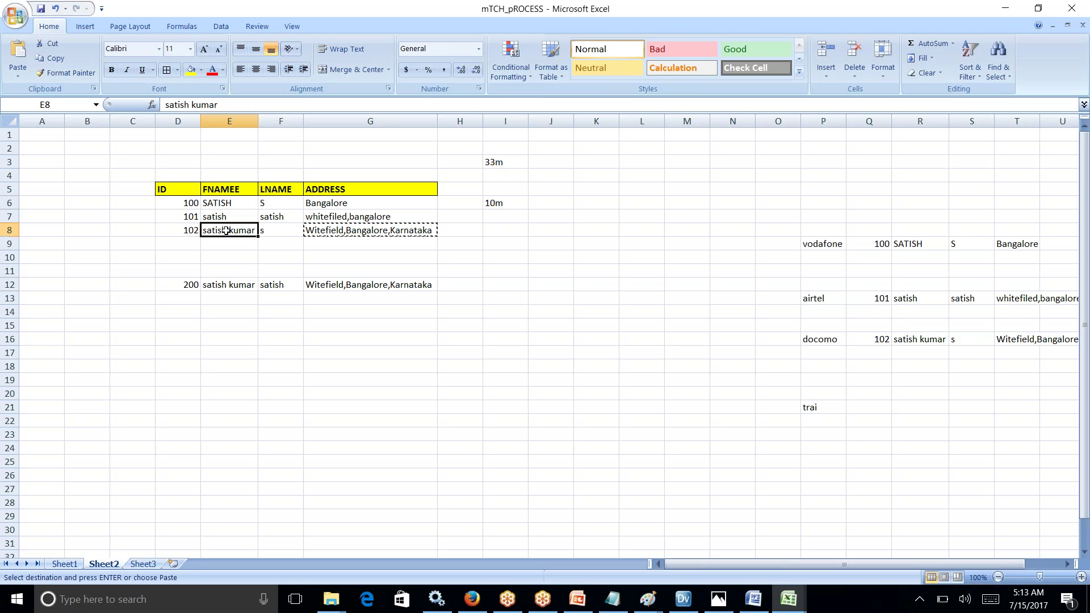
{"action": "left_click", "coordinate": [190, 70]}
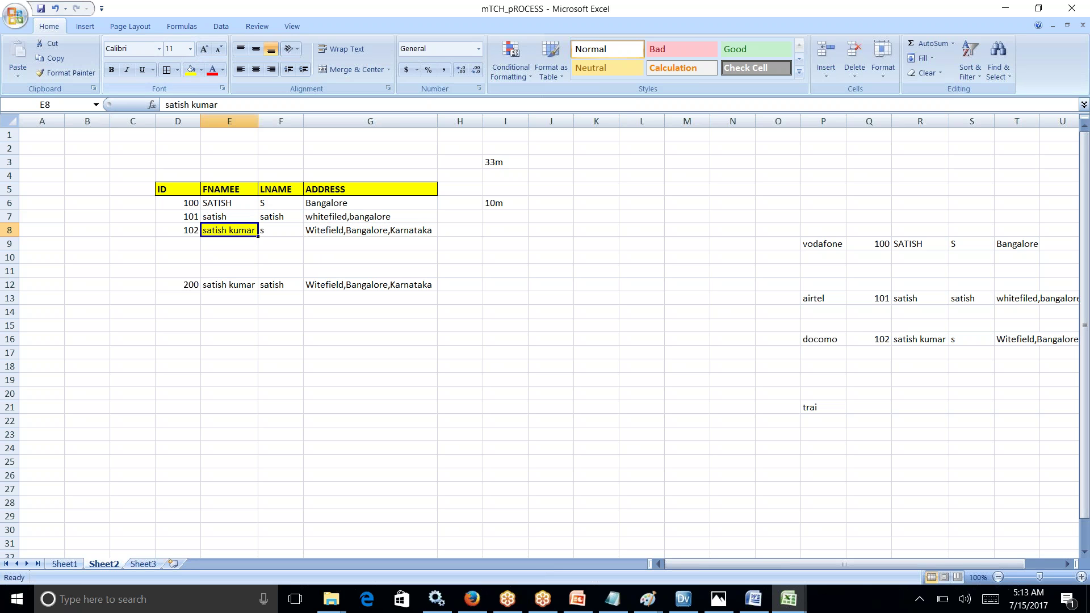
{"action": "left_click", "coordinate": [283, 217]}
{"action": "left_click", "coordinate": [191, 69]}
{"action": "left_click", "coordinate": [344, 233]}
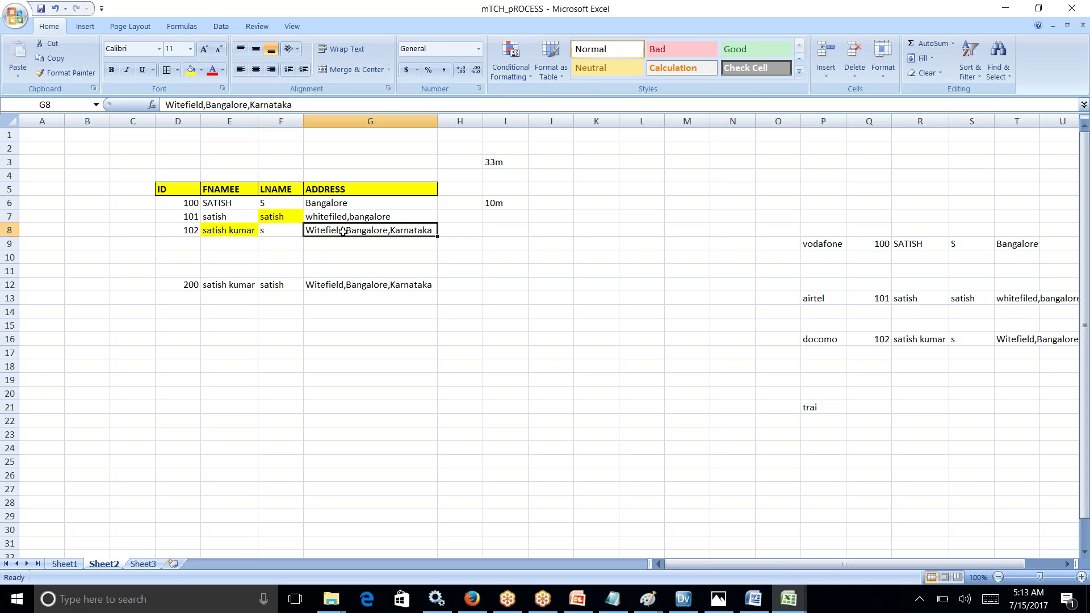
{"action": "left_click", "coordinate": [191, 69]}
Step: Label master record 200 with MDM in H12
{"action": "left_click_drag", "start_coordinate": [189, 286], "coordinate": [373, 286]}
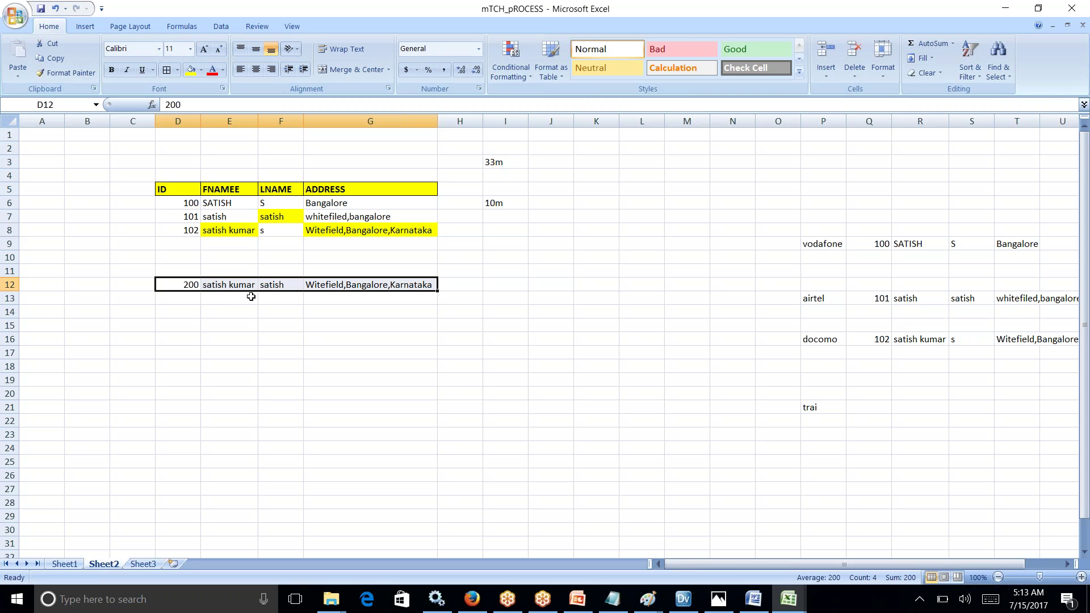
{"action": "left_click_drag", "start_coordinate": [174, 204], "coordinate": [385, 229]}
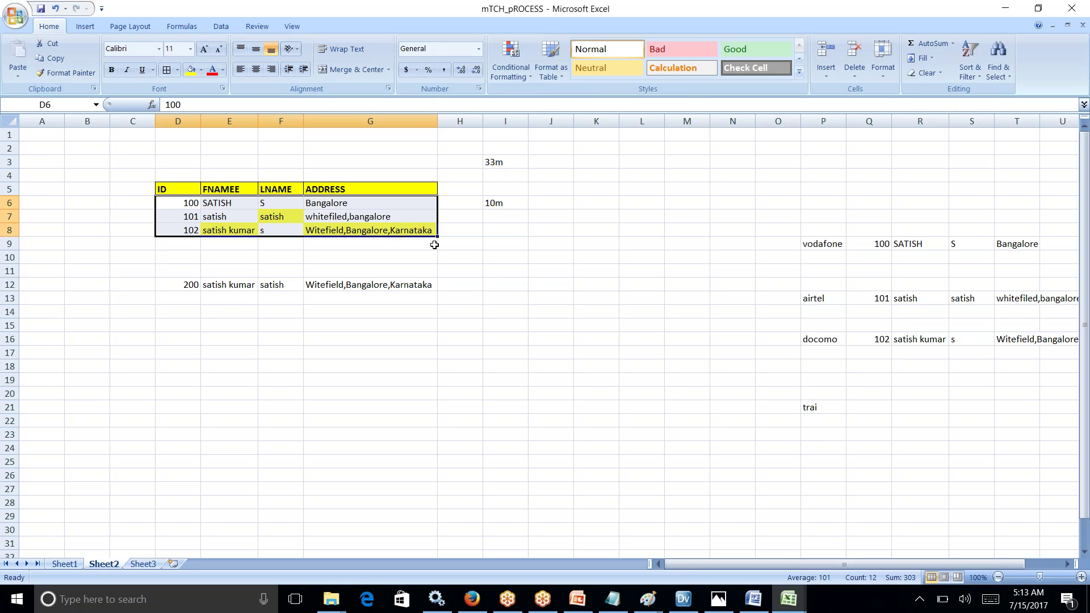
{"action": "left_click", "coordinate": [474, 285]}
{"action": "type", "text": "MDM"}
{"action": "left_click", "coordinate": [596, 379]}
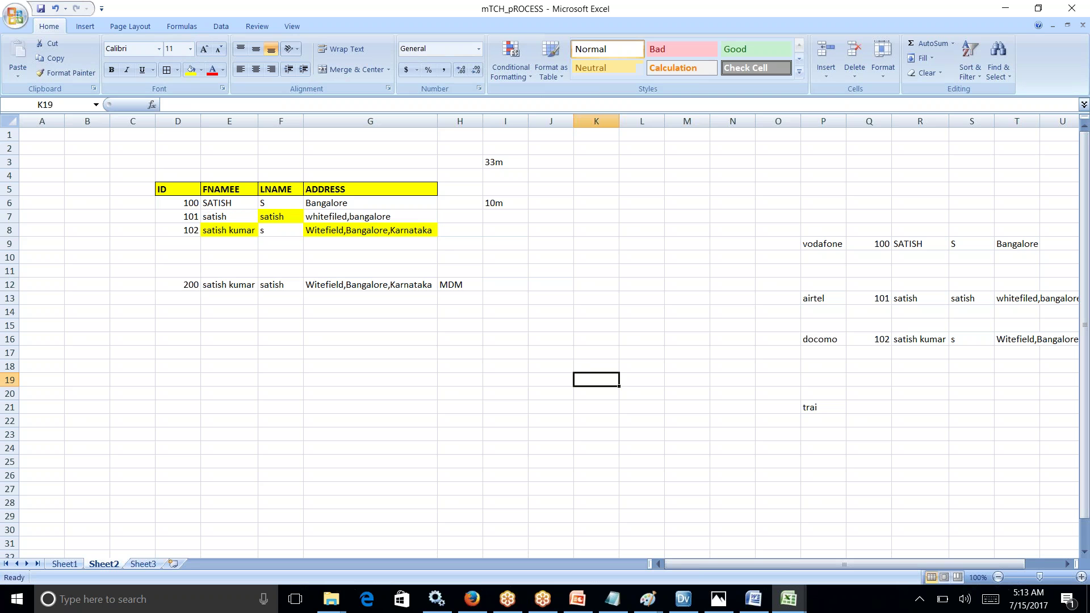